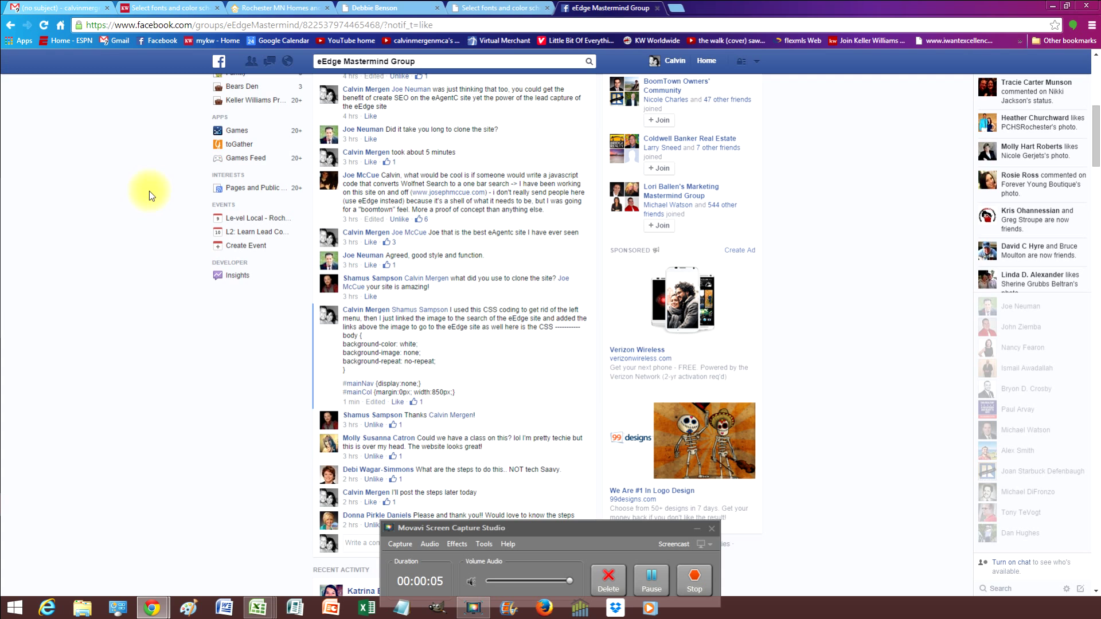
Step: Bring up the agent's eEdge home page on kwrealty.com from the Facebook group thread
left_click(360, 7)
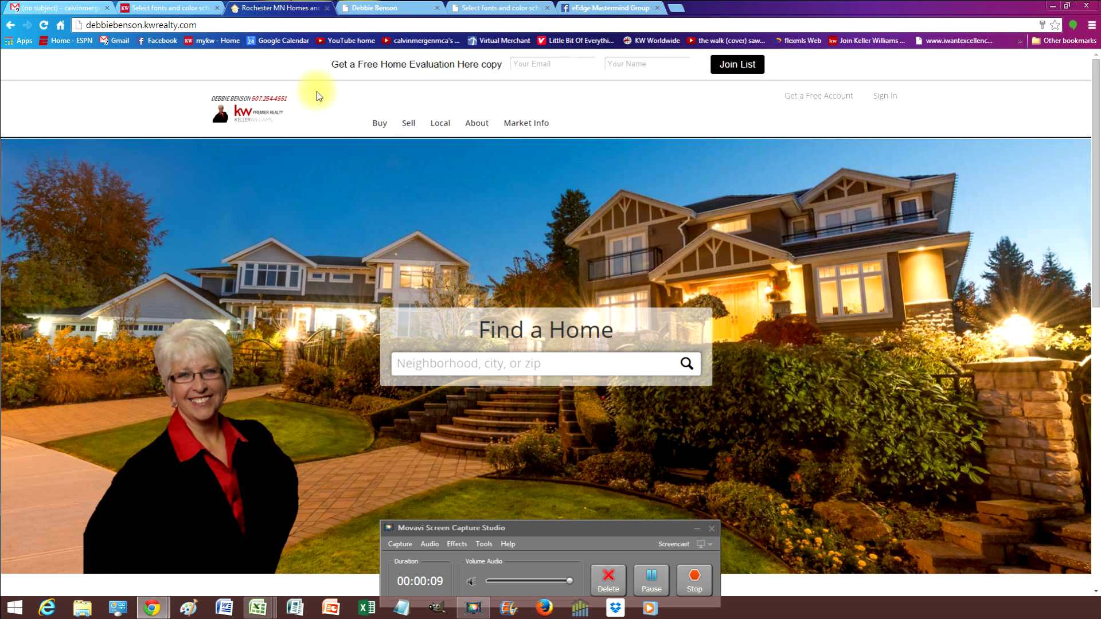
Step: Leave the eEdge home page and show the agent's yourkwagent.com eAgentC site with its Rochester Homes search
left_click(697, 528)
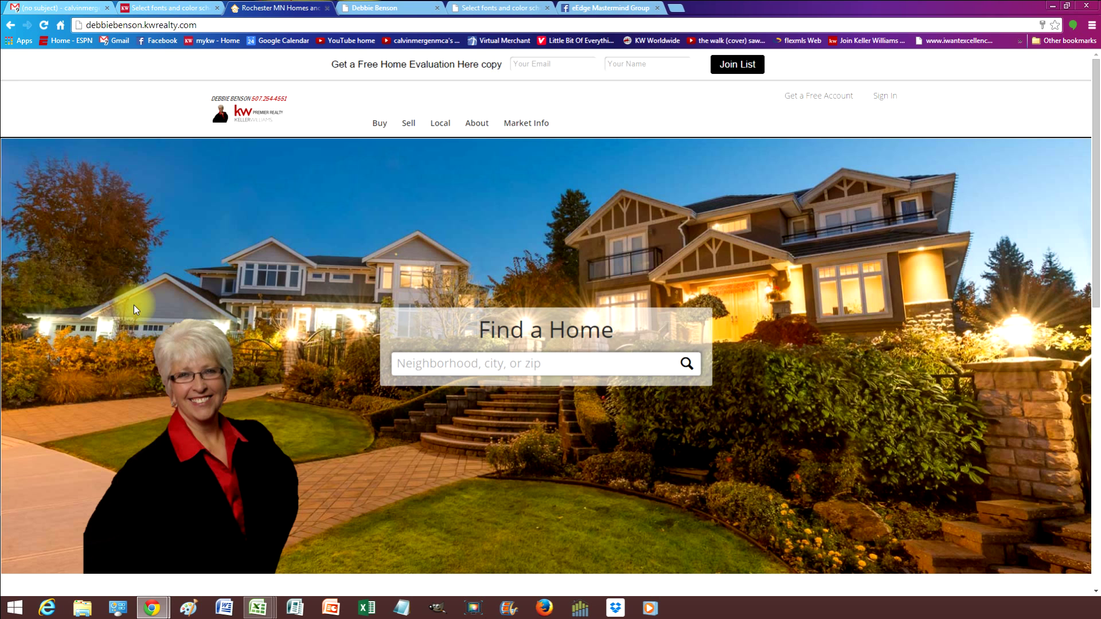
right_click(443, 241)
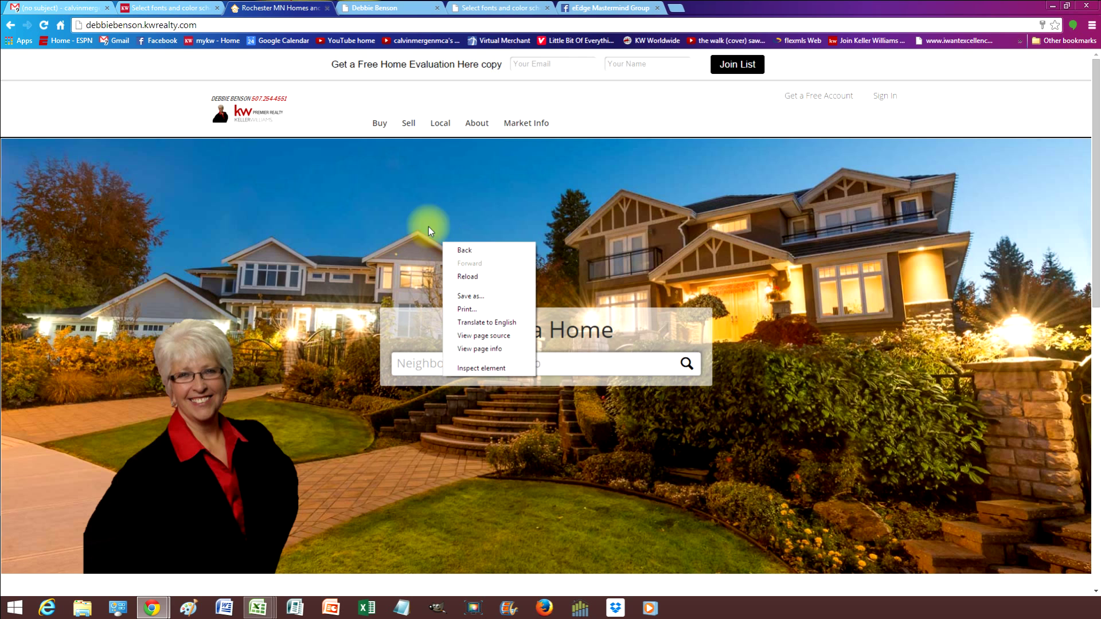
left_click(100, 105)
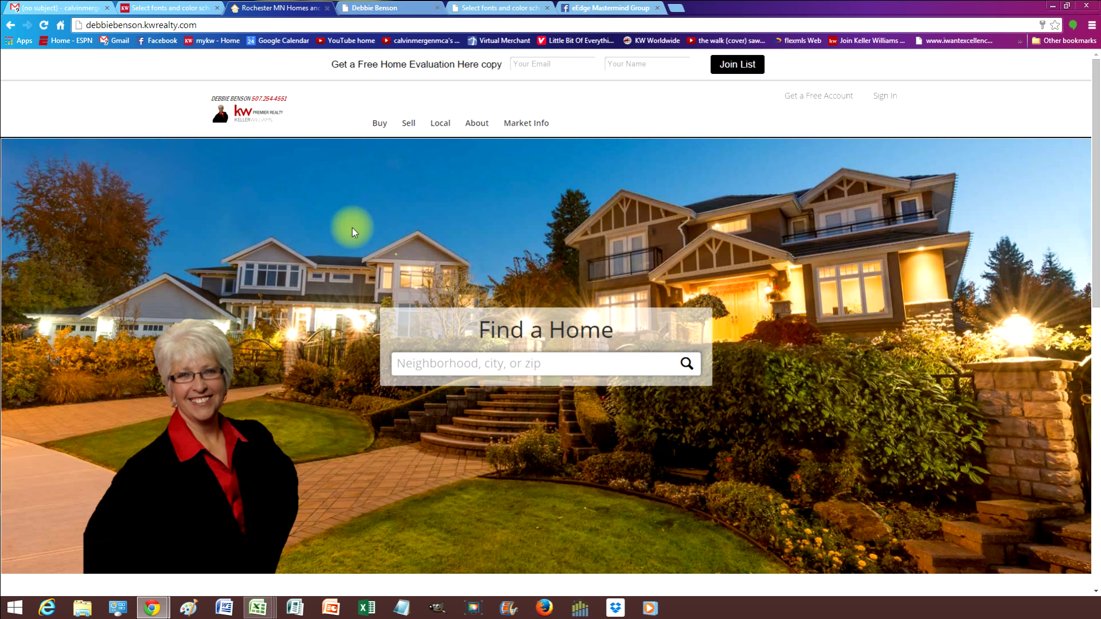
left_click(355, 8)
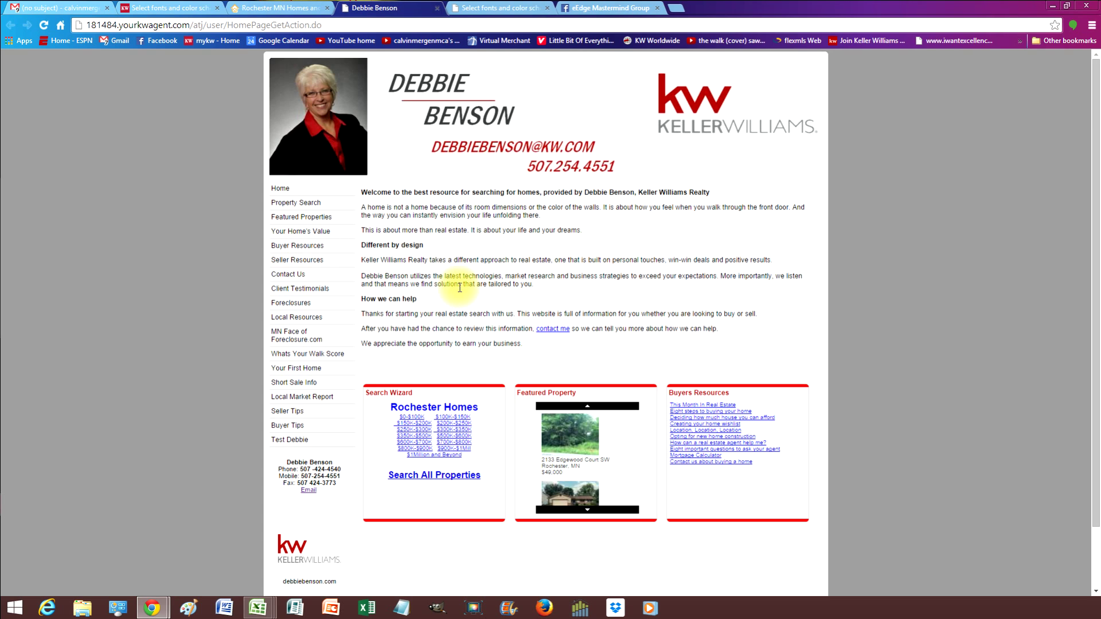
Step: Load the other agent's eEdge website in a new tab
left_click(678, 6)
type("mikesulla.com")
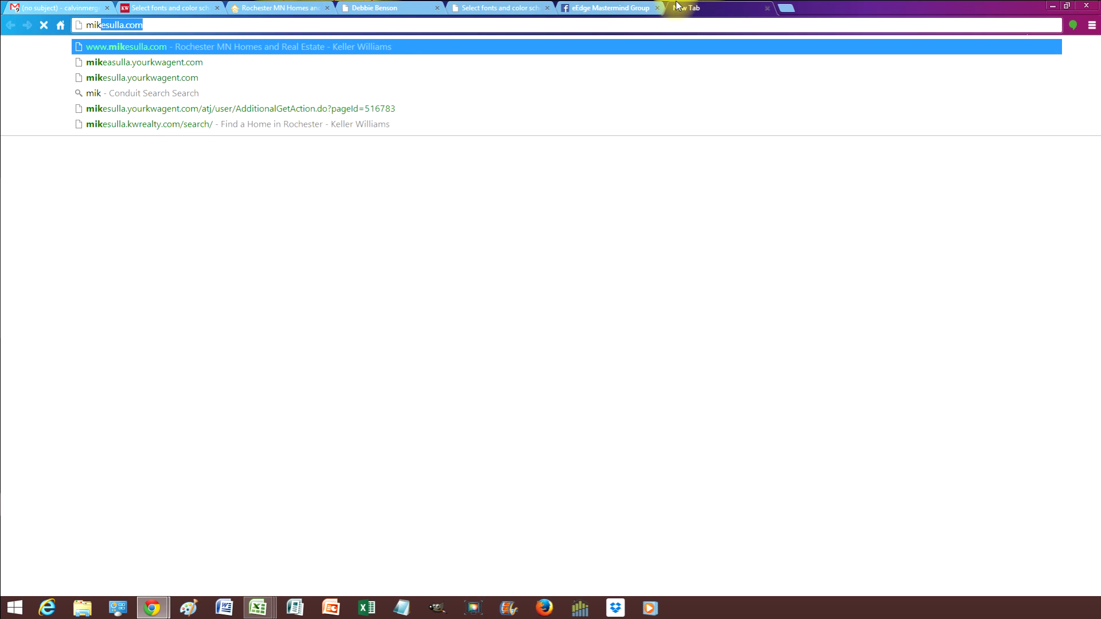
key("Return")
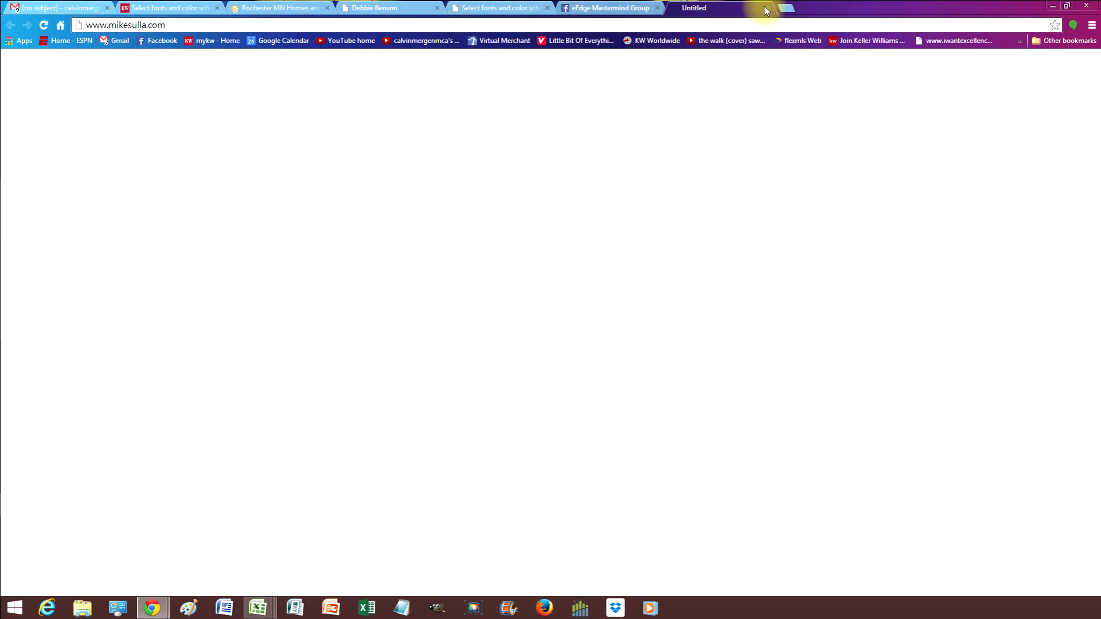
Step: Load the other agent's yourkwagent.com eAgentC site in another new tab from the address suggestions
left_click(792, 5)
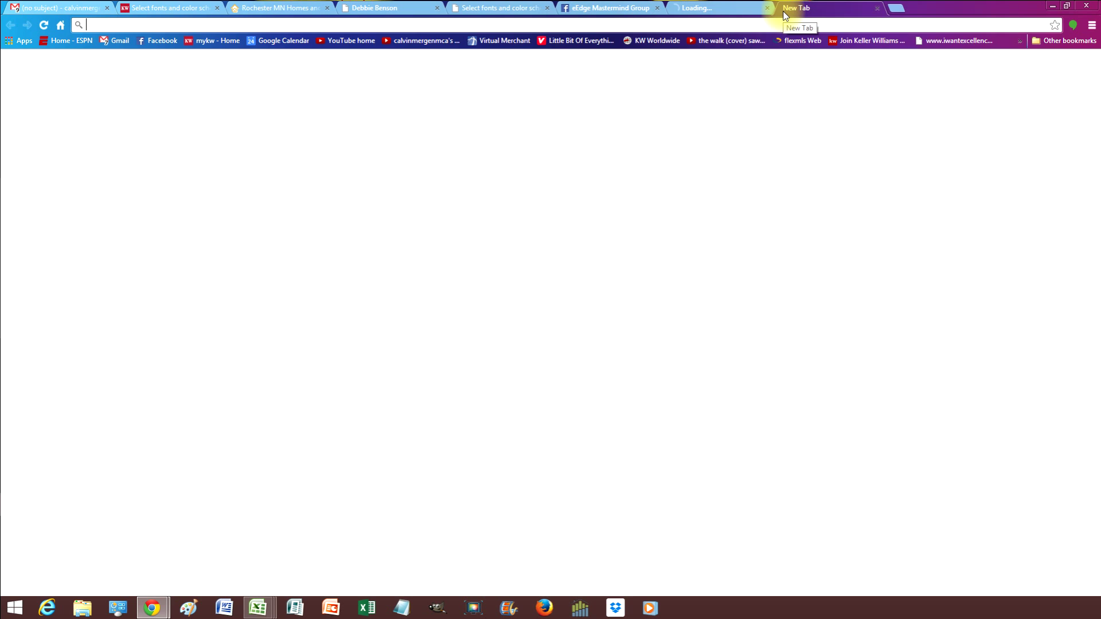
type("mikeasulla.yourkwagent.com")
key("Down")
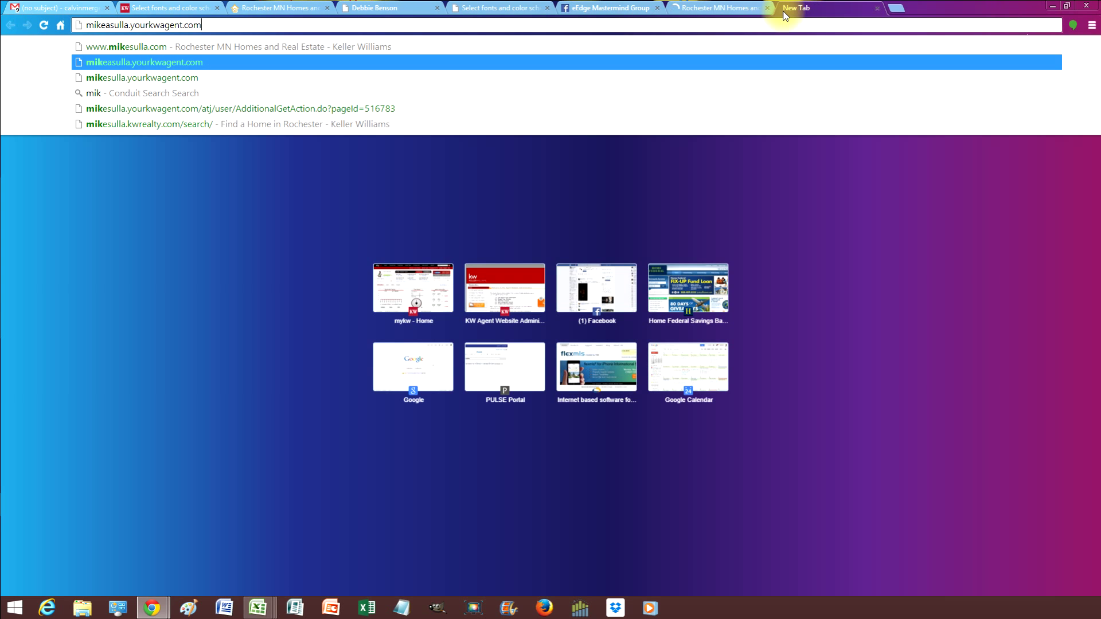
key("Down")
key("Return")
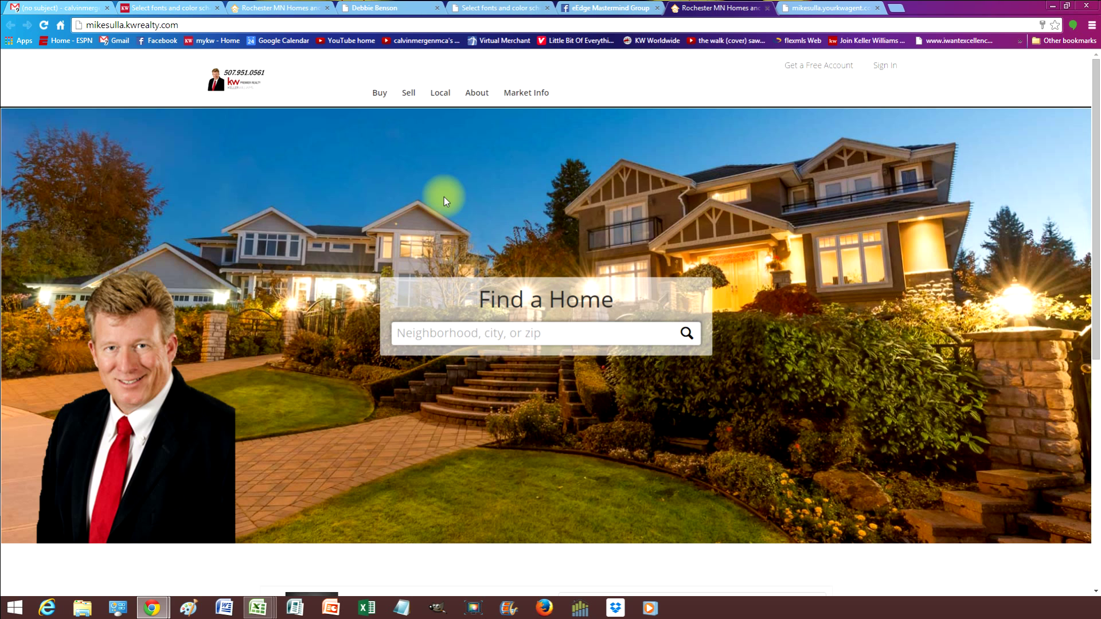
Step: Check that the other agent's eAgentC home image opens the eEdge Find a Home search, then return to the agent's site
left_click(823, 7)
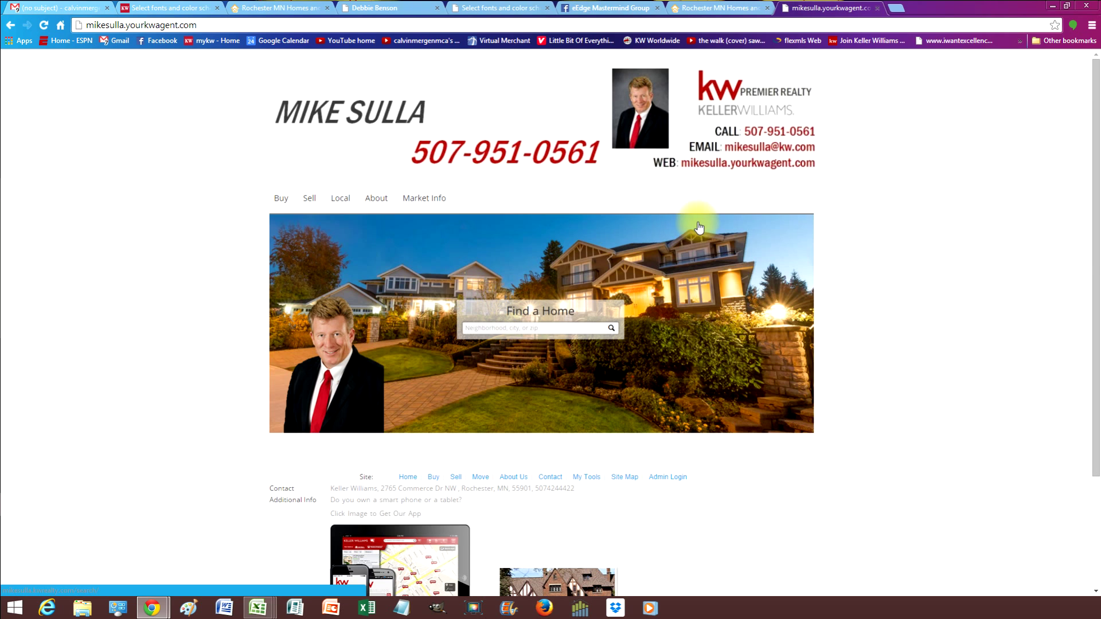
left_click(304, 279)
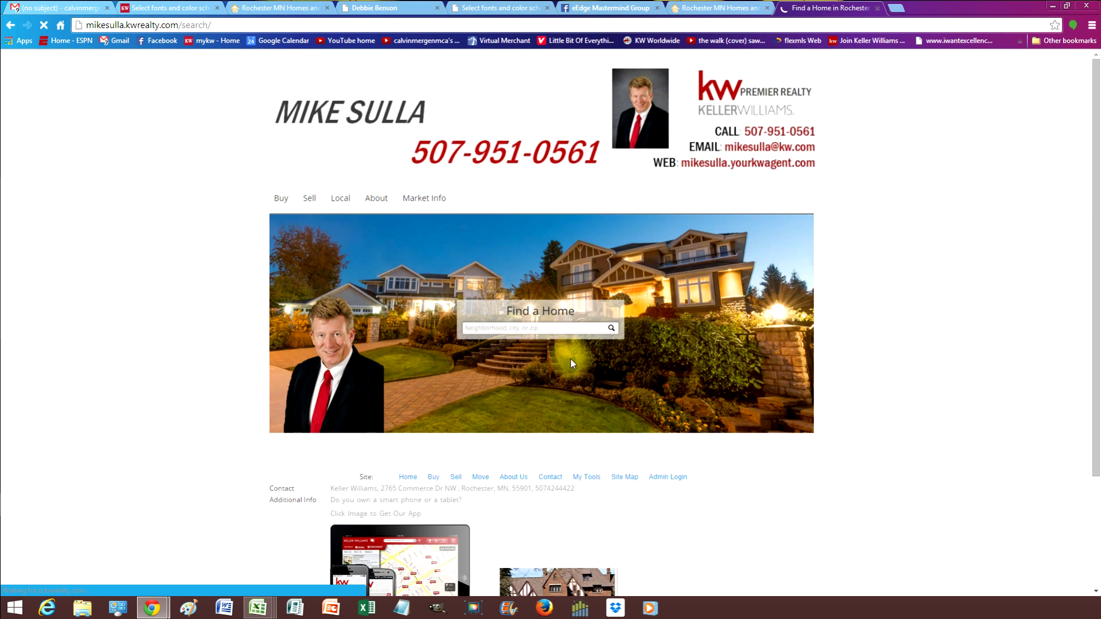
left_click(421, 192)
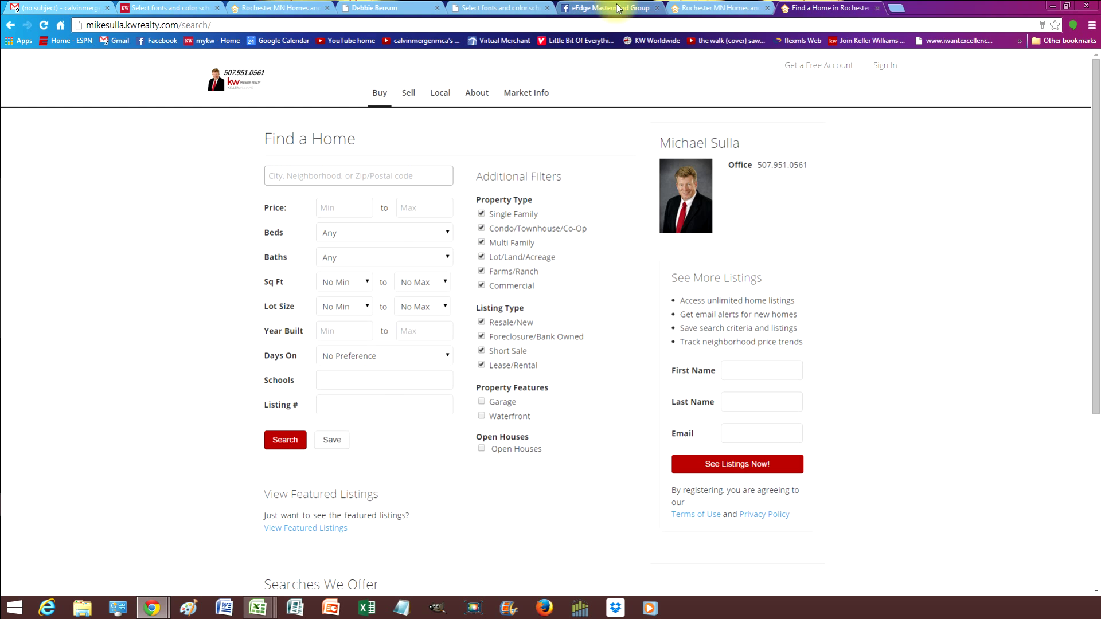
left_click(371, 7)
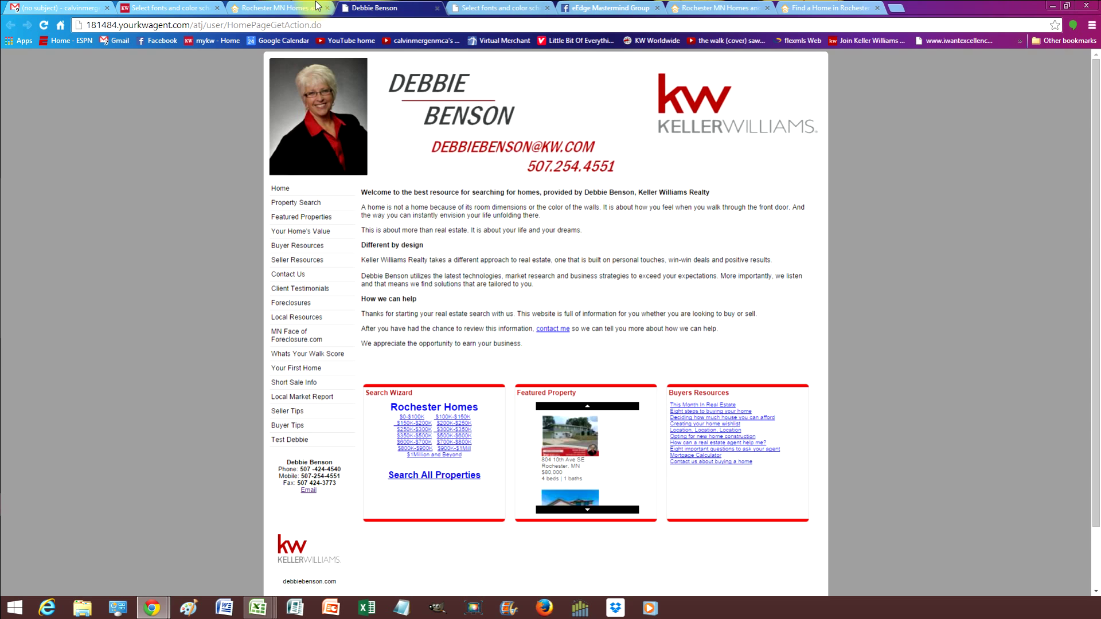
Step: Review the open reference tabs and load the mykw - Home bookmark
left_click(828, 8)
left_click(10, 25)
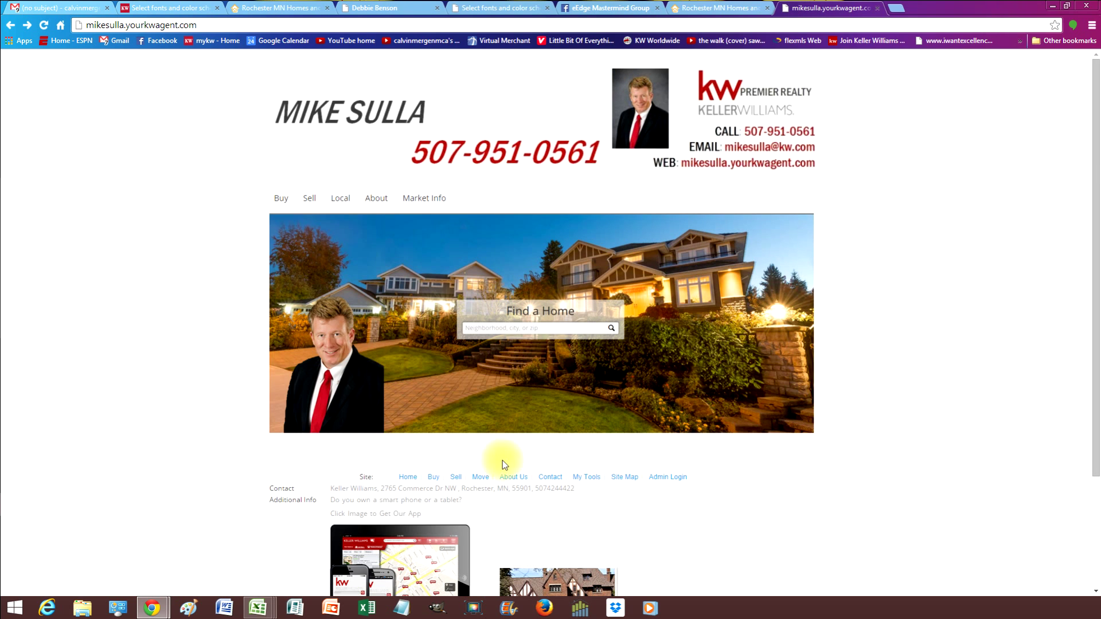
scroll(542, 499, "down", 3)
scroll(590, 479, "up", 3)
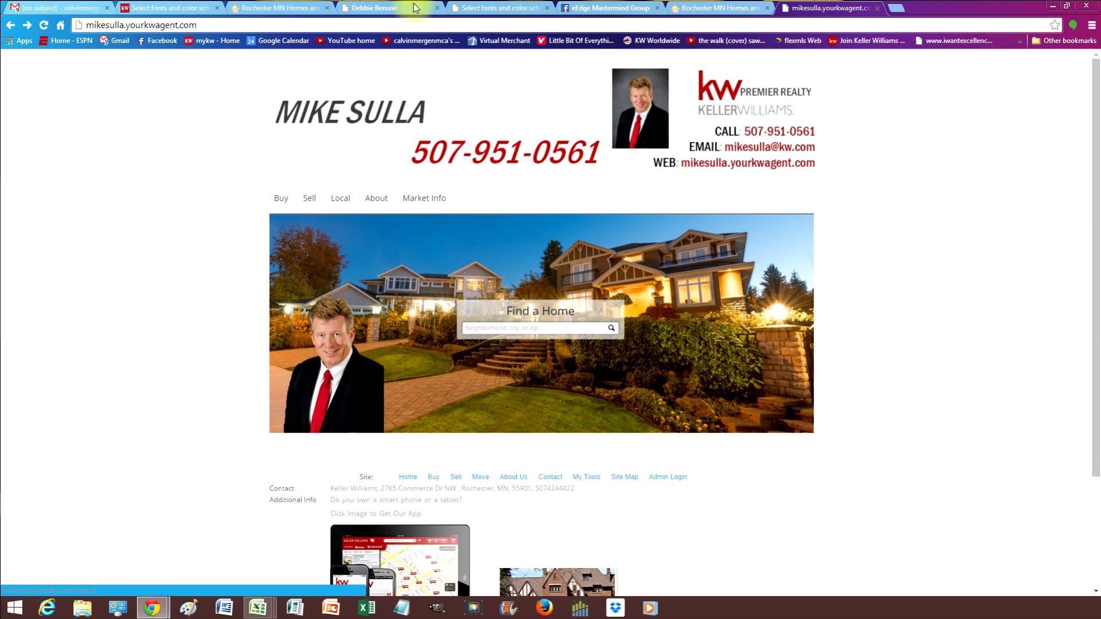
left_click(358, 7)
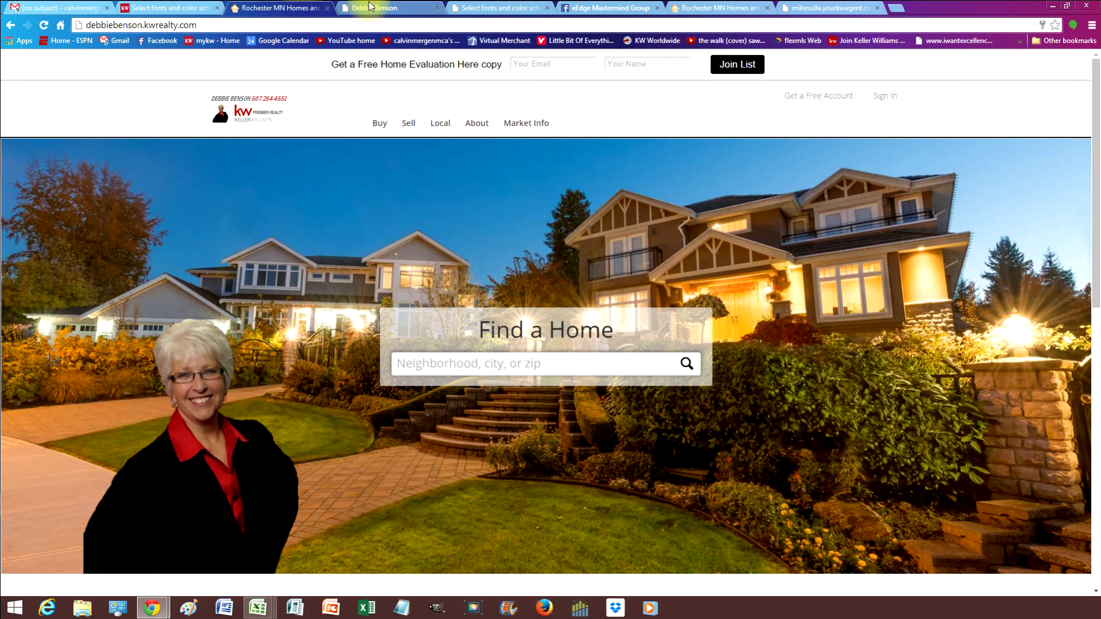
left_click(275, 8)
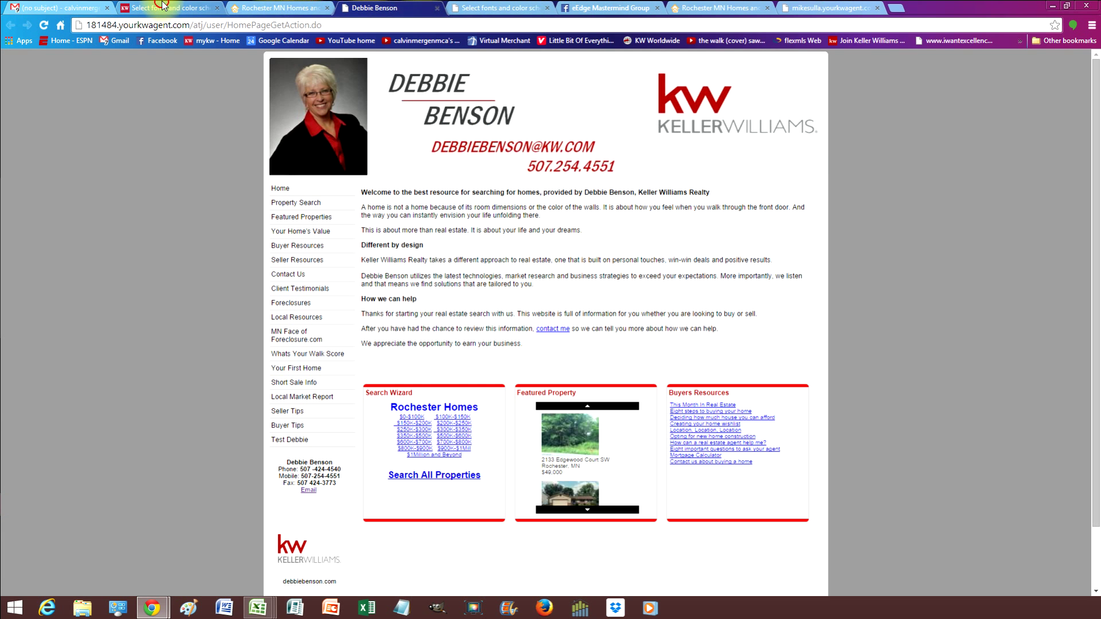
left_click(167, 7)
left_click(207, 41)
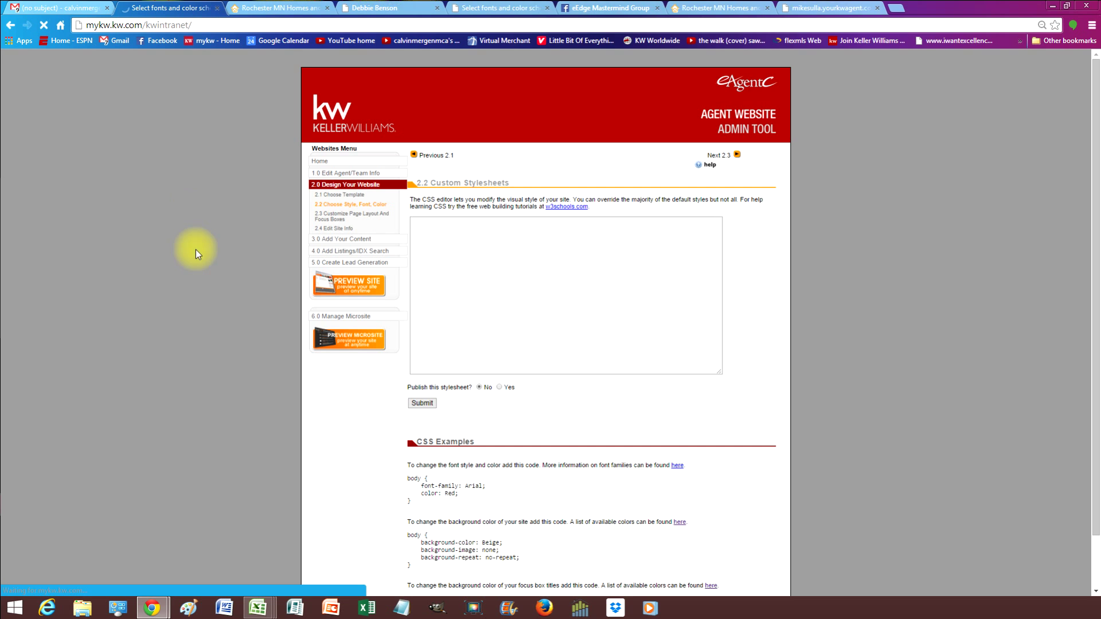
Step: Close the other agent's eEdge and eAgentC tabs and show the MyKW home page with the eEdge Control Panel
left_click(770, 11)
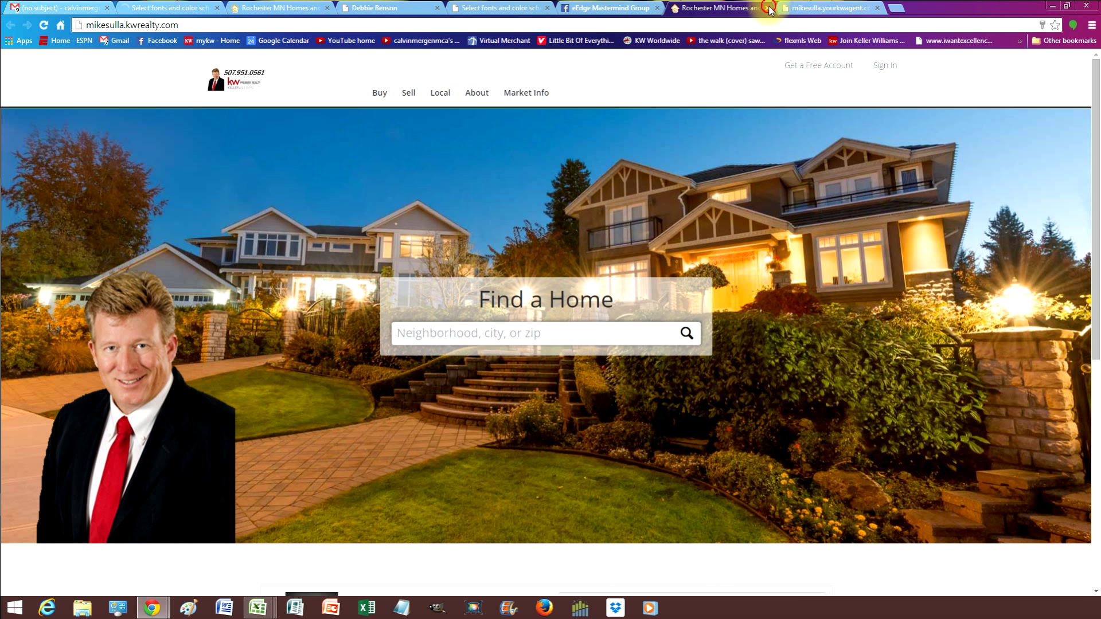
left_click(767, 8)
left_click(767, 8)
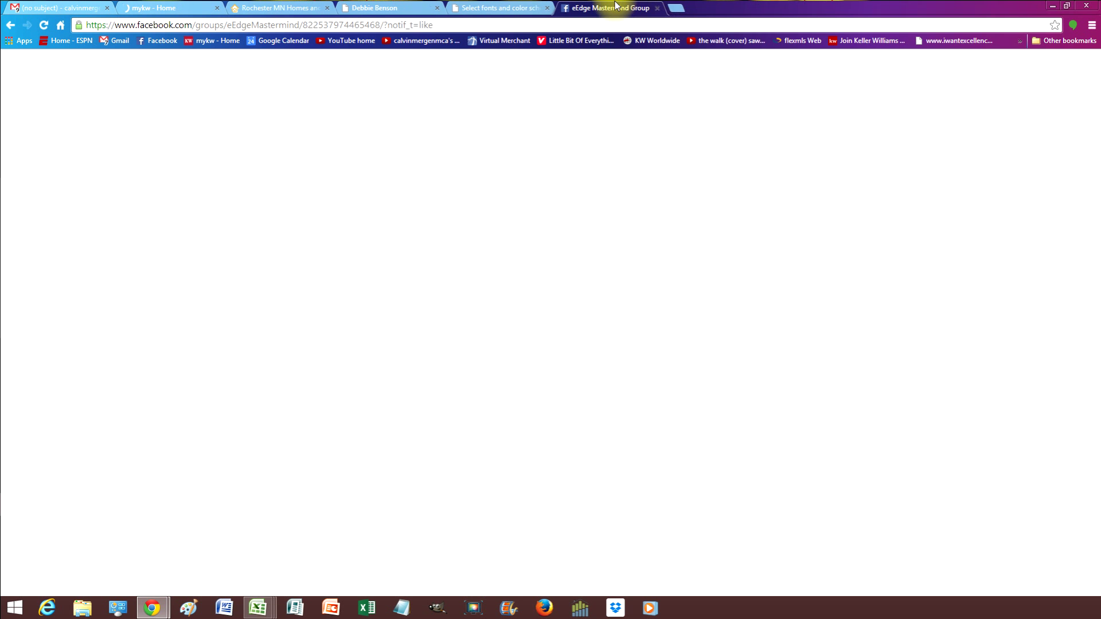
left_click(152, 8)
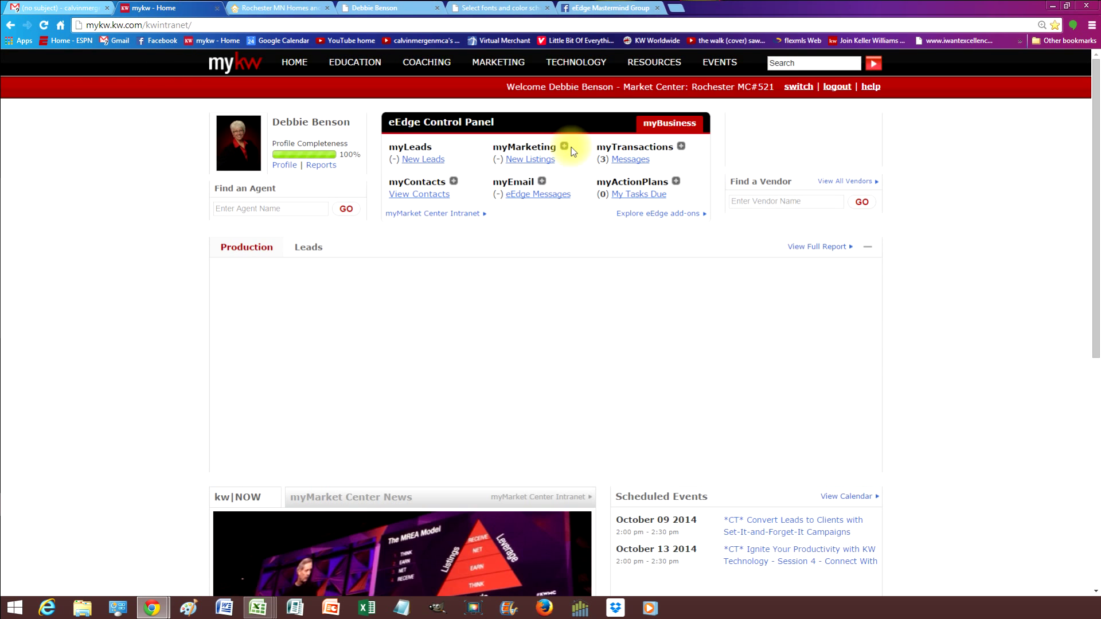
Step: Choose Manage eAgentC Website from the myMarketing menu and bring up the Agent Website Admin Tool home page
left_click(566, 147)
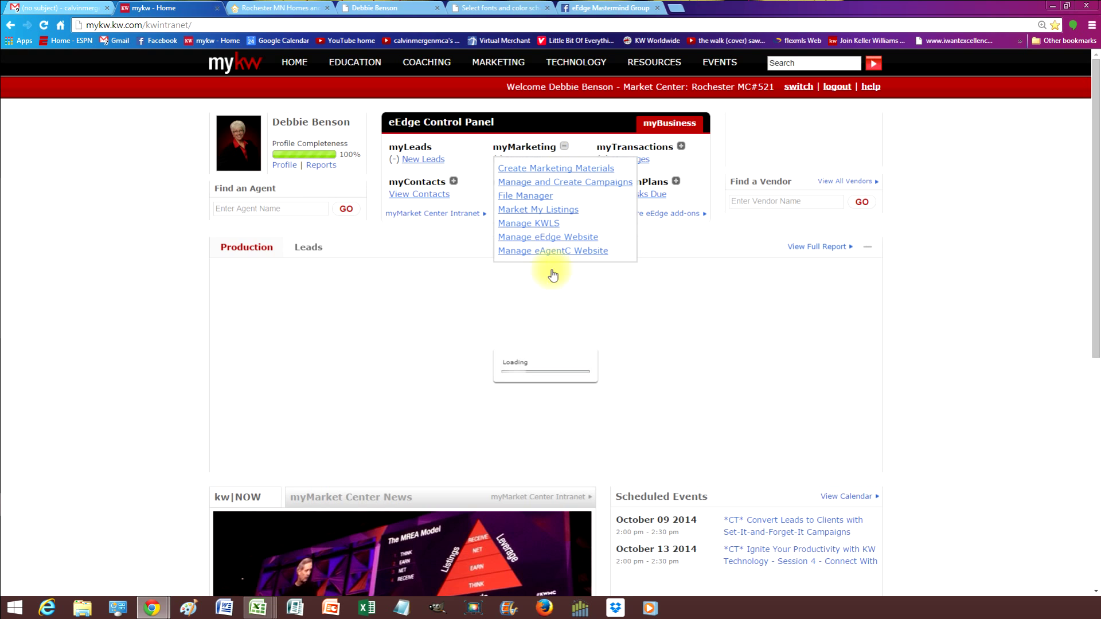
left_click(553, 252)
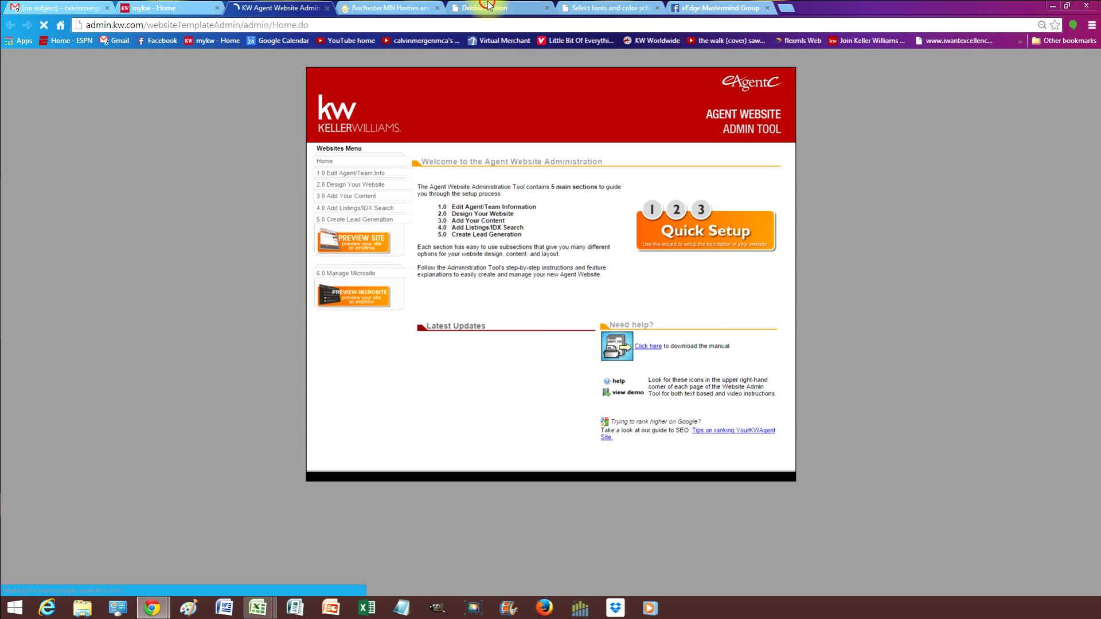
left_click(488, 8)
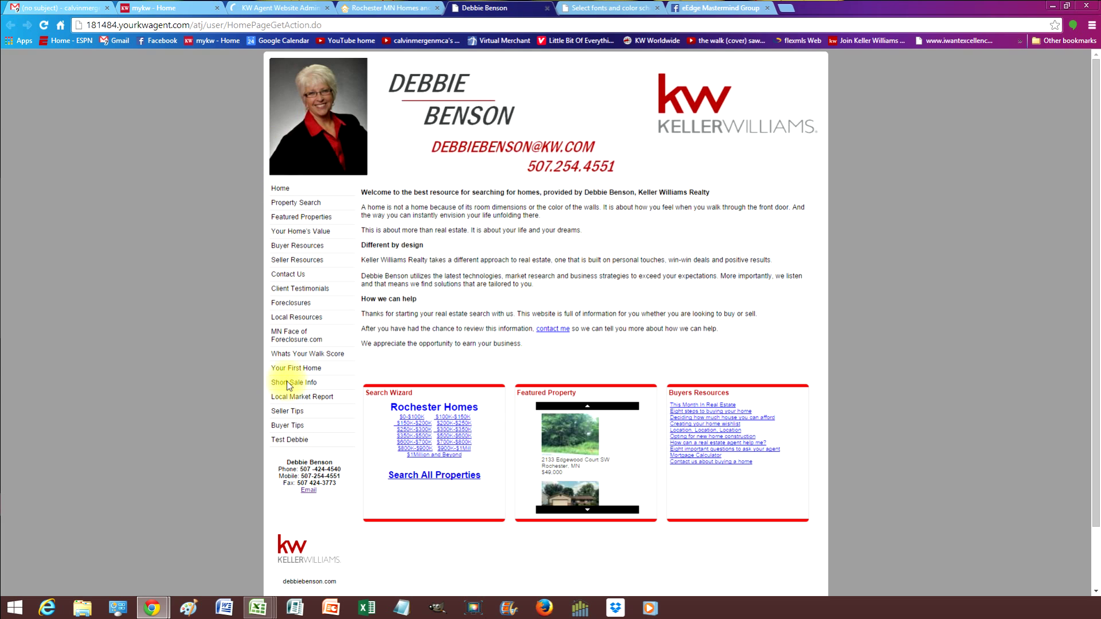
left_click(260, 7)
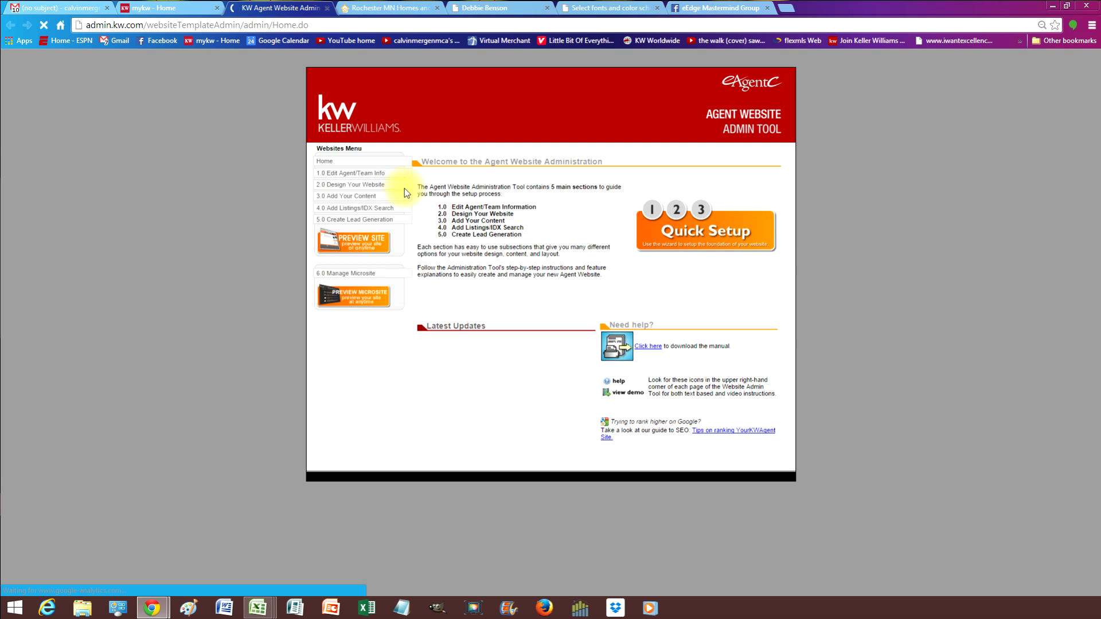
Step: Under 2.0 Design Your Website, open 2.2 Choose Style, Font, Color and its advanced CSS editor
left_click(350, 184)
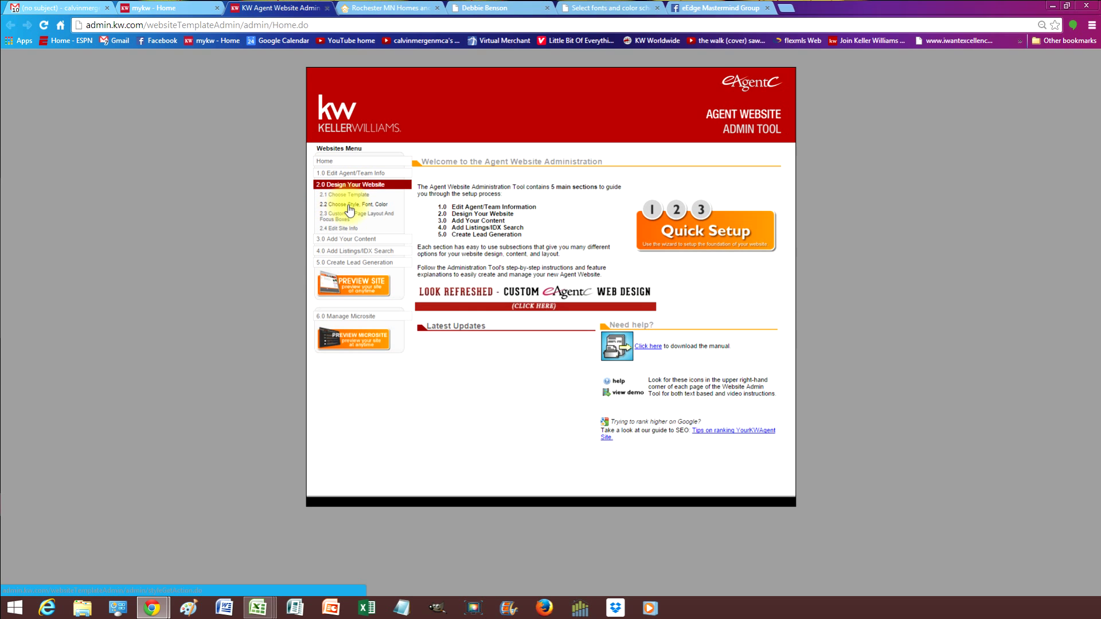
left_click(353, 205)
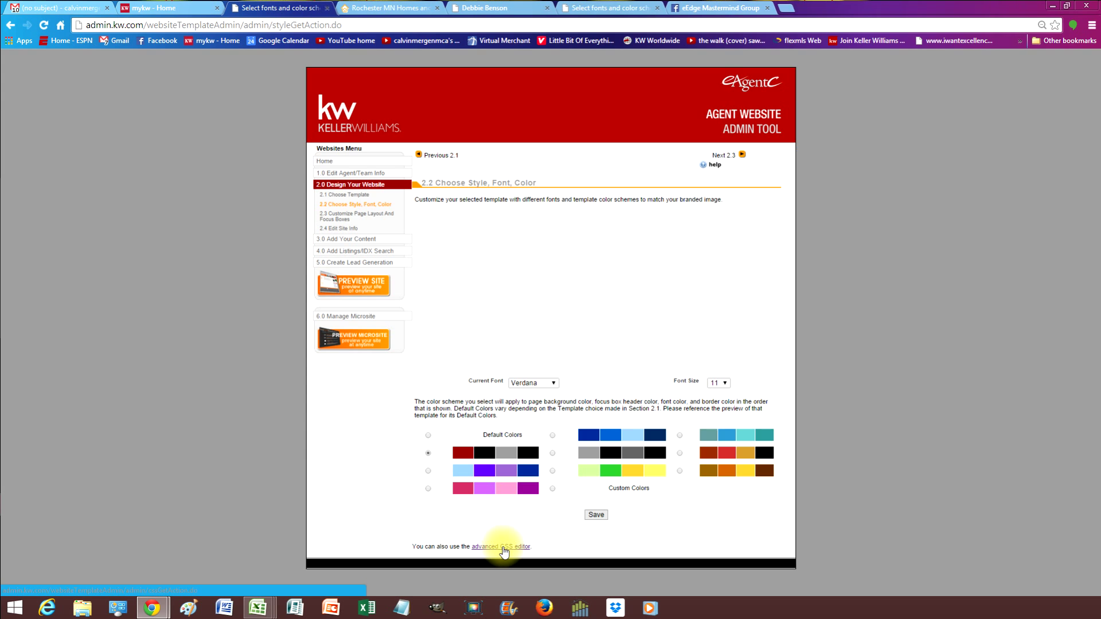
left_click(503, 547)
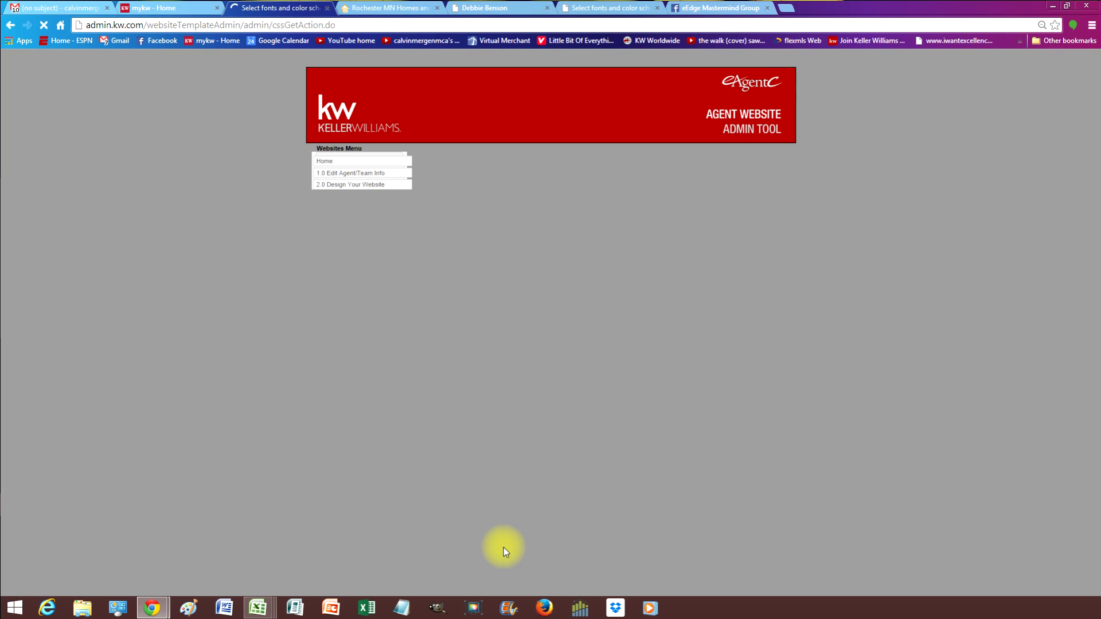
left_click(718, 8)
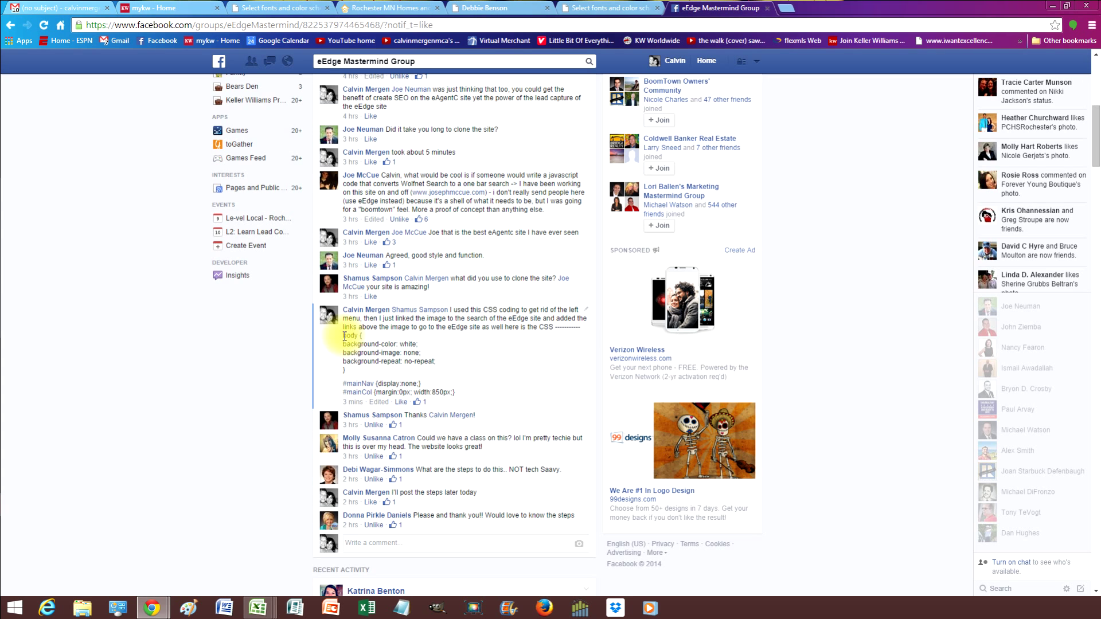
Step: Copy the body background, #mainNav and #mainCol CSS from the Facebook post into the Custom Stylesheets box
left_click_drag(344, 335, 457, 393)
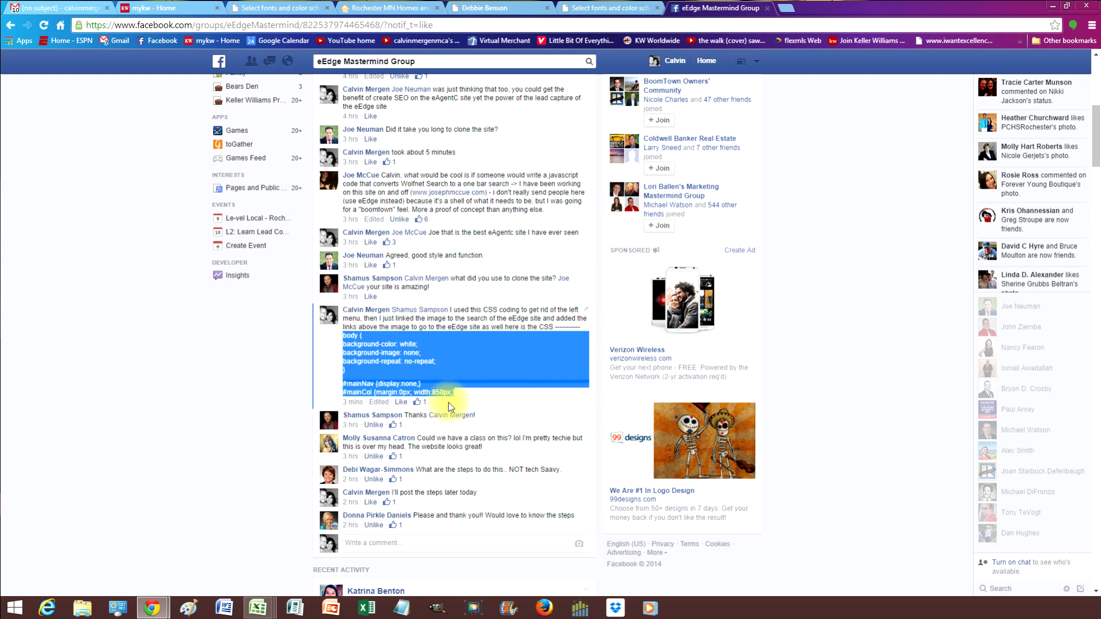
right_click(453, 370)
left_click(463, 374)
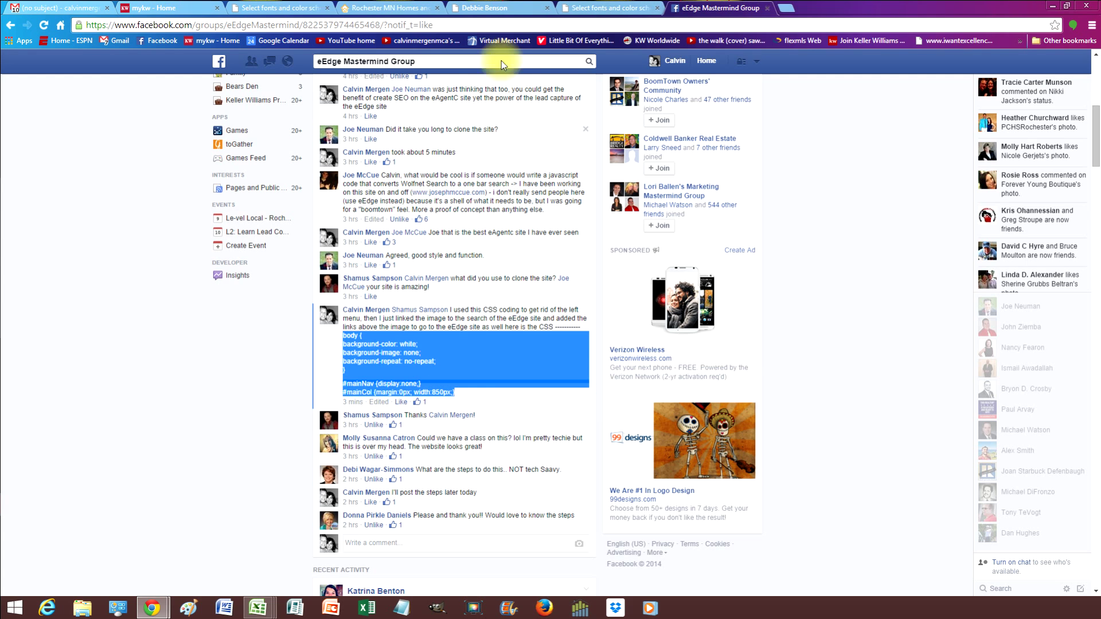
left_click(275, 7)
right_click(463, 231)
left_click(489, 296)
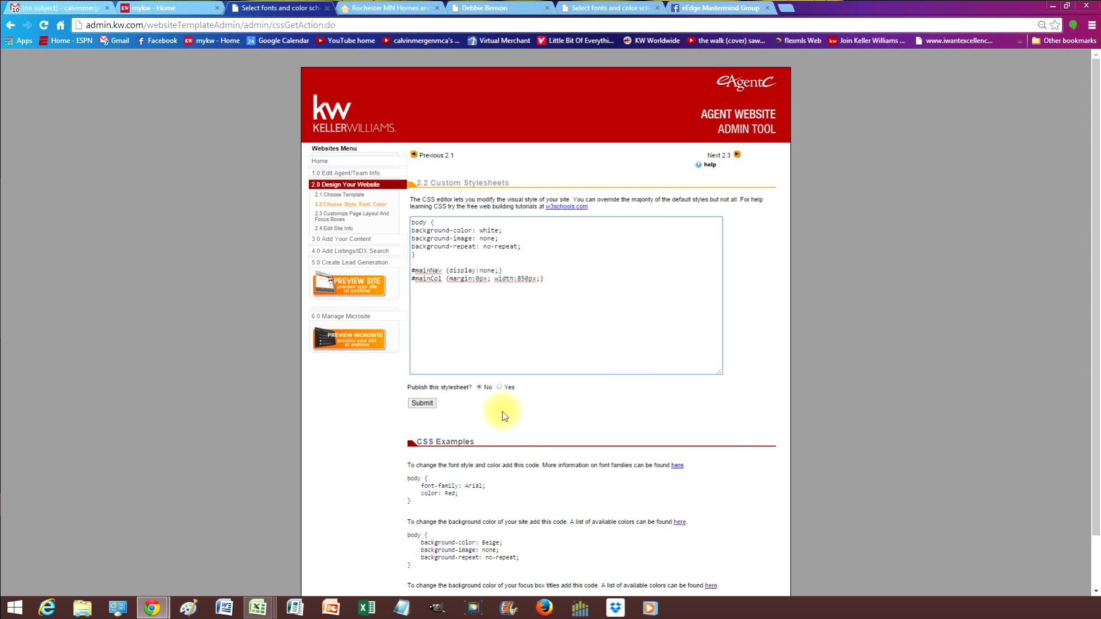
Step: Set Publish this stylesheet to Yes and reload the agent's site to confirm the left menu is gone
left_click(500, 388)
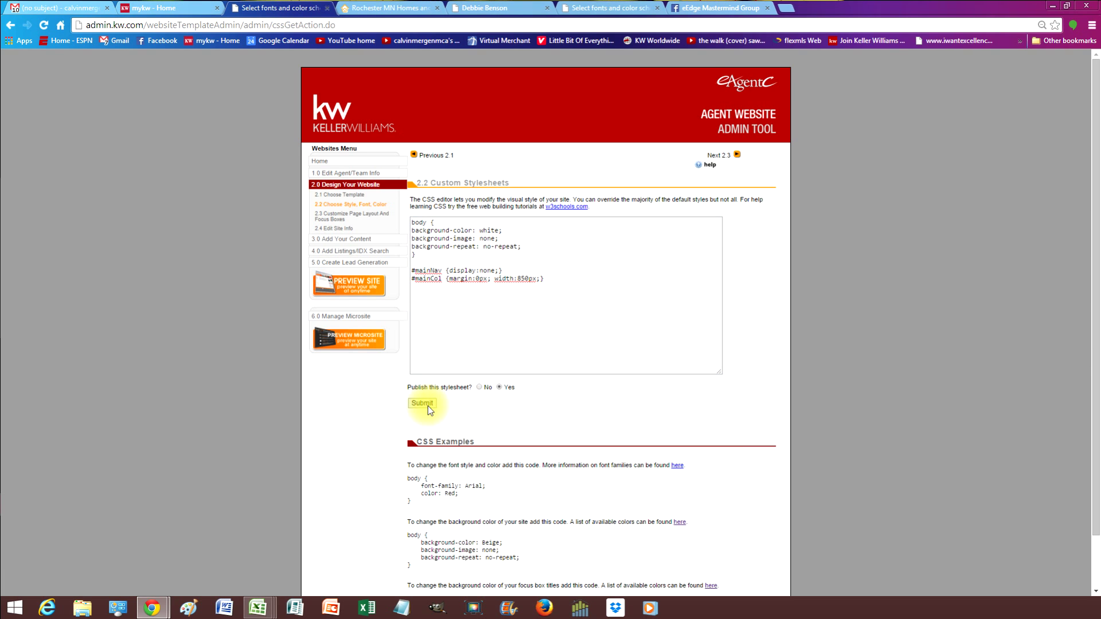
left_click(446, 7)
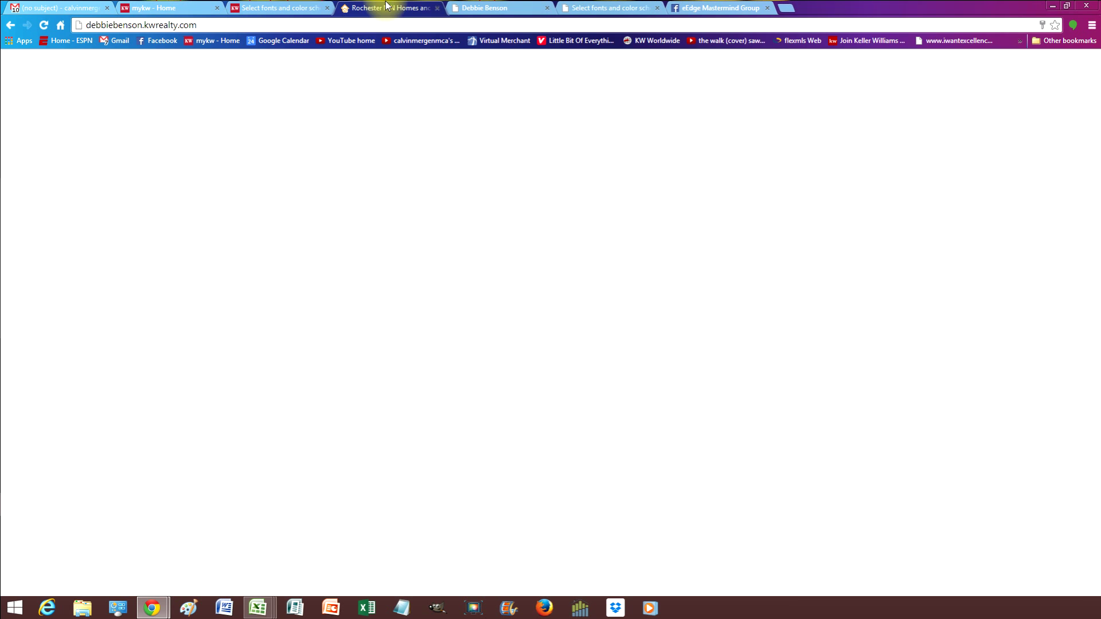
left_click(449, 7)
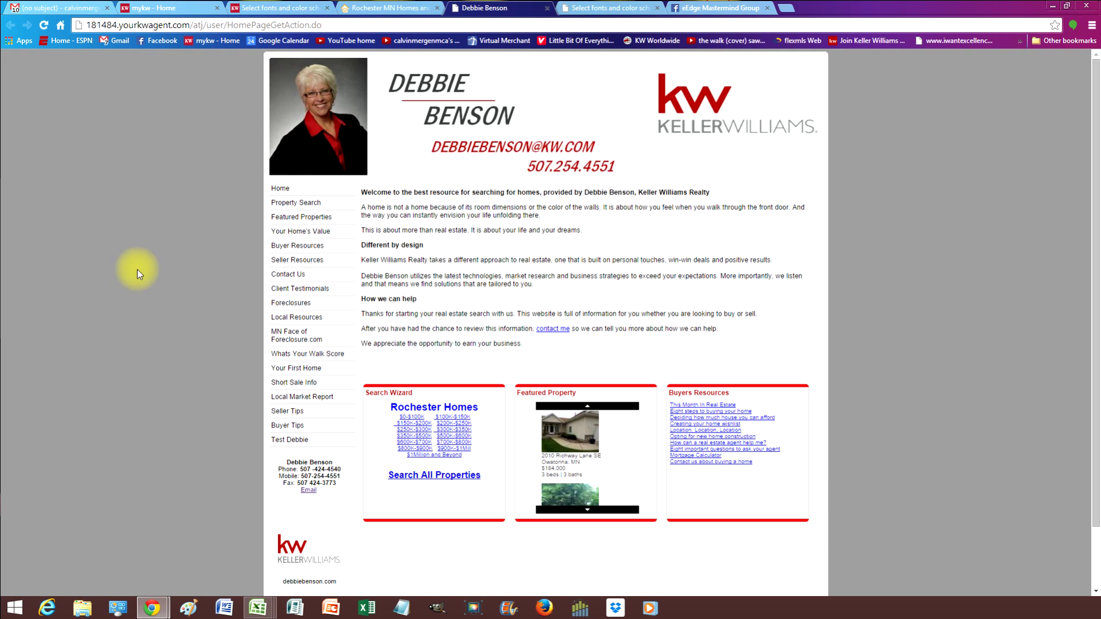
left_click(302, 217)
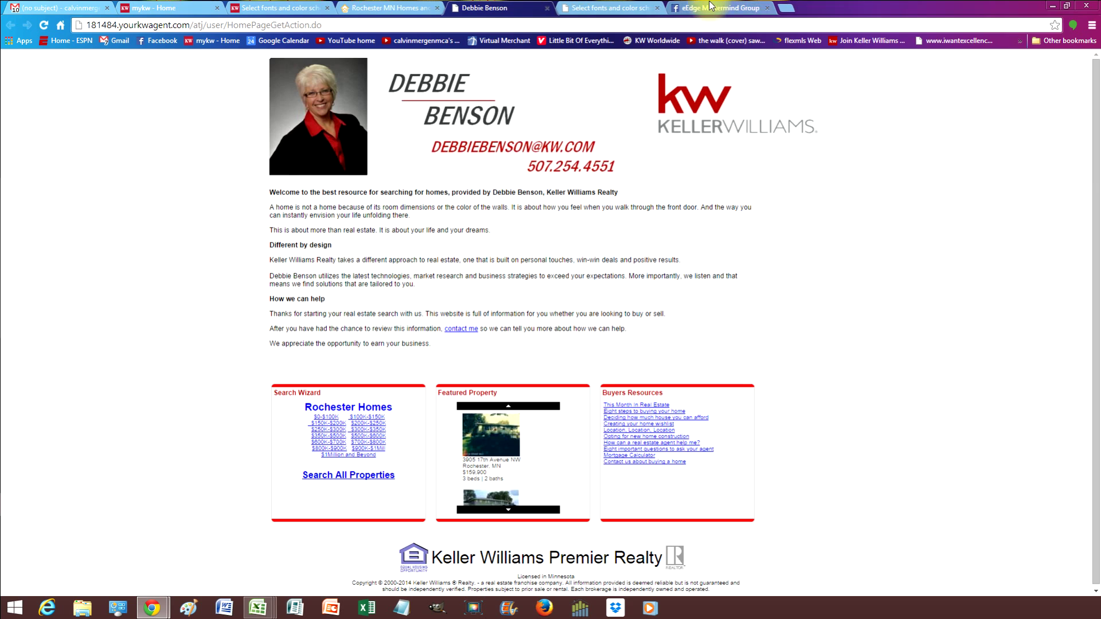
Step: Select the Buy, Sell, Local, About and Market Info links in the eEdge navigation bar
left_click(390, 7)
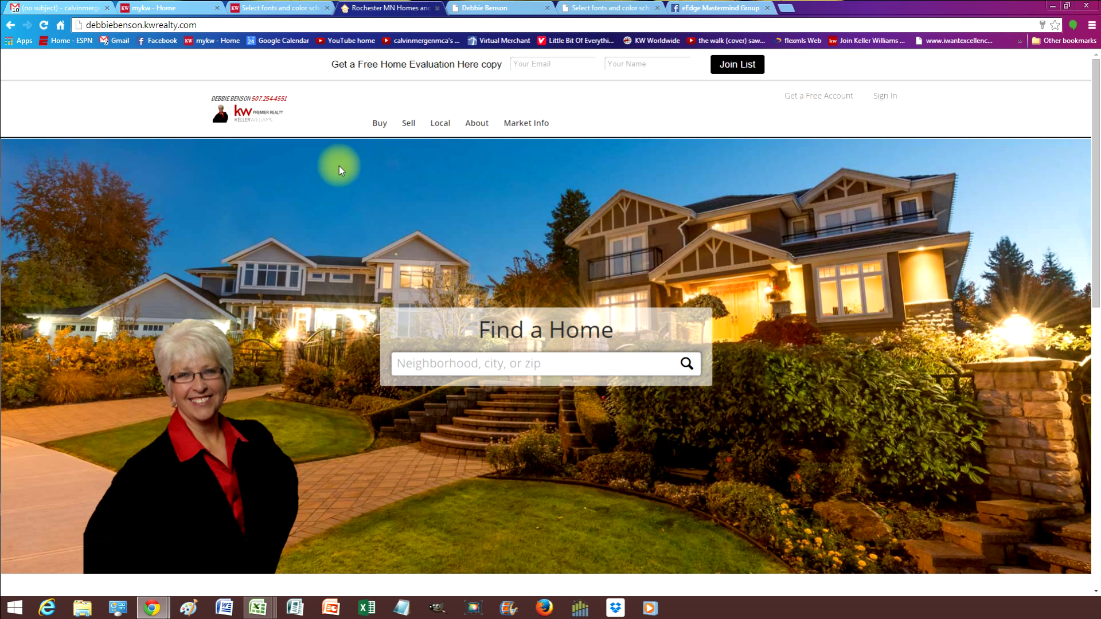
left_click(556, 122)
double_click(557, 123)
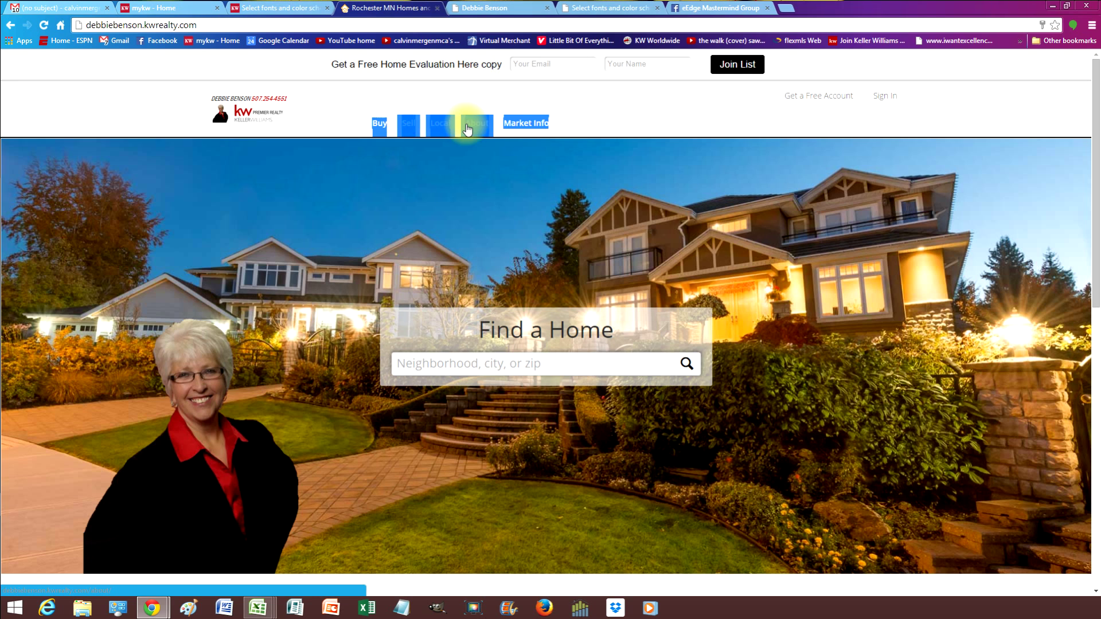
left_click(579, 122)
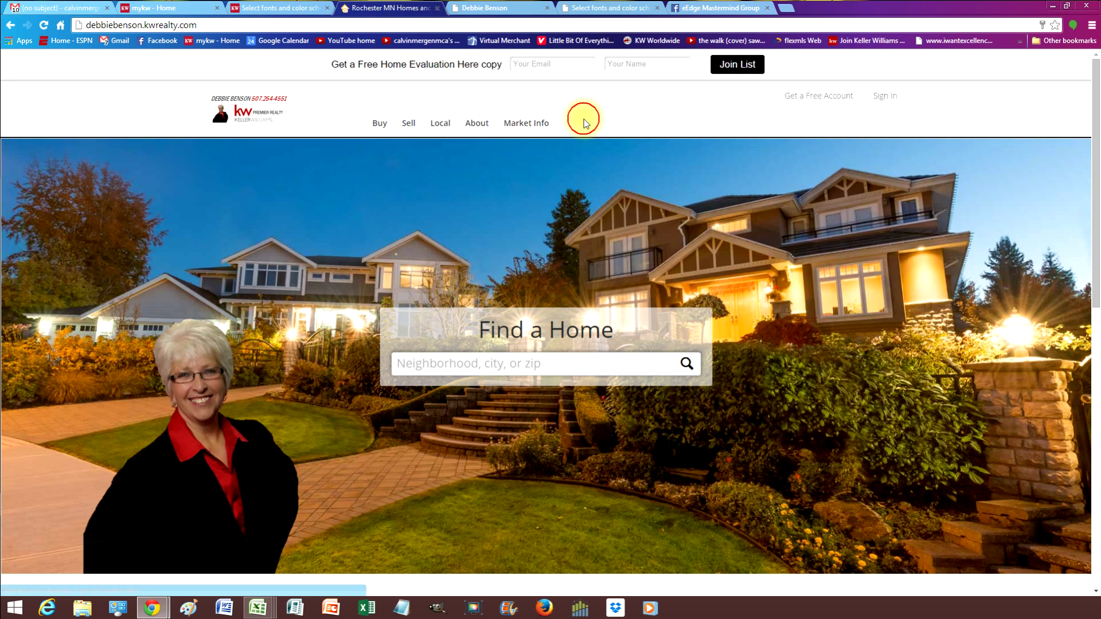
left_click(555, 129)
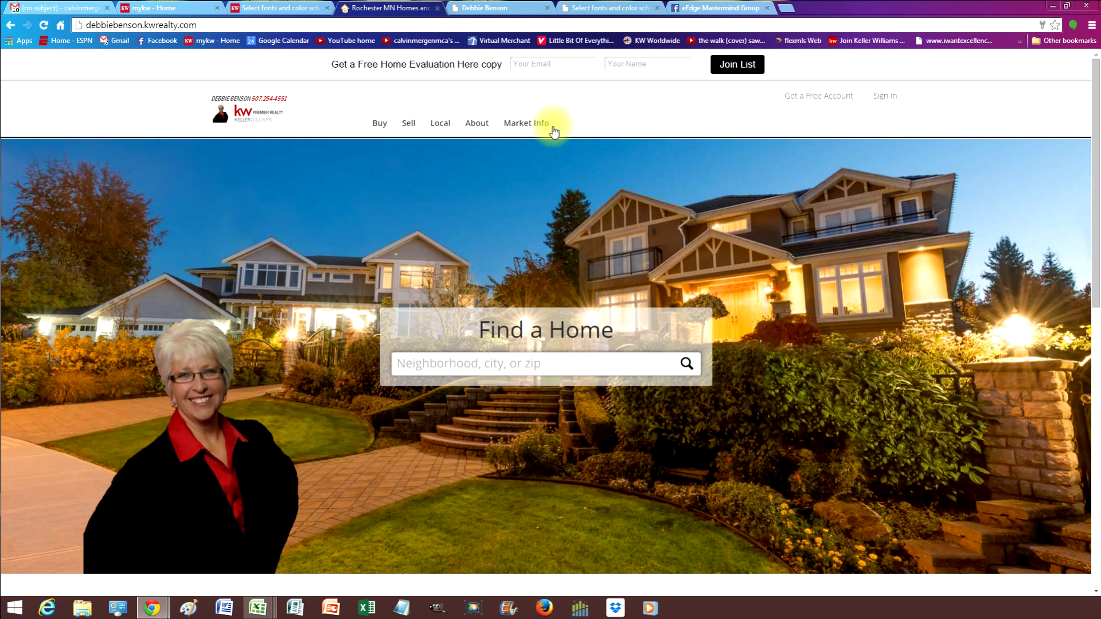
triple_click(554, 130)
left_click(560, 128)
left_click(557, 128)
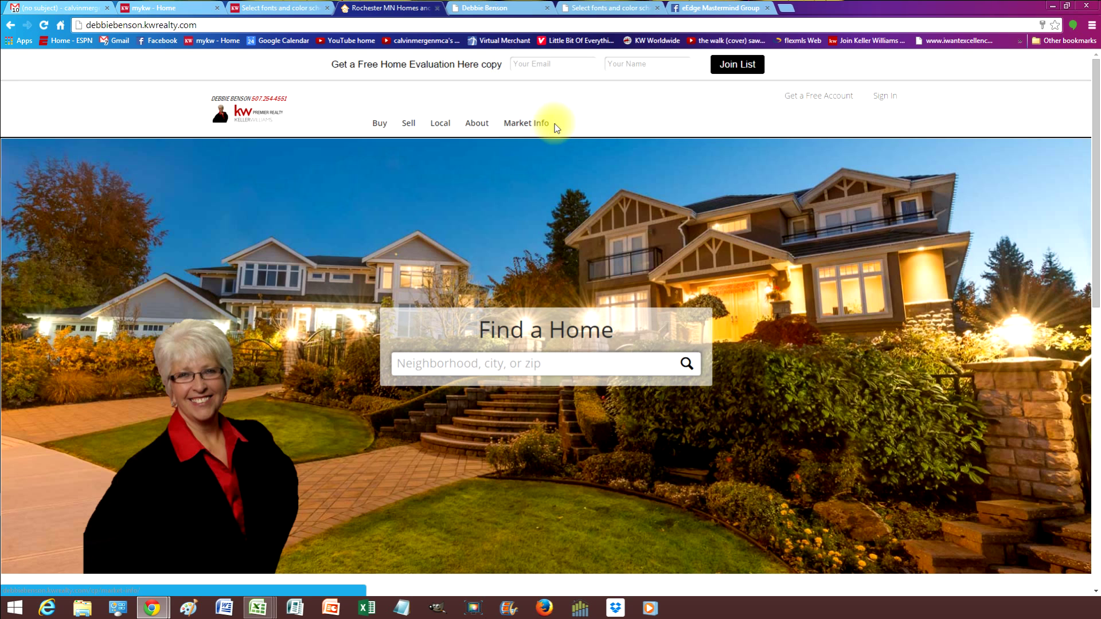
left_click(555, 127)
triple_click(554, 128)
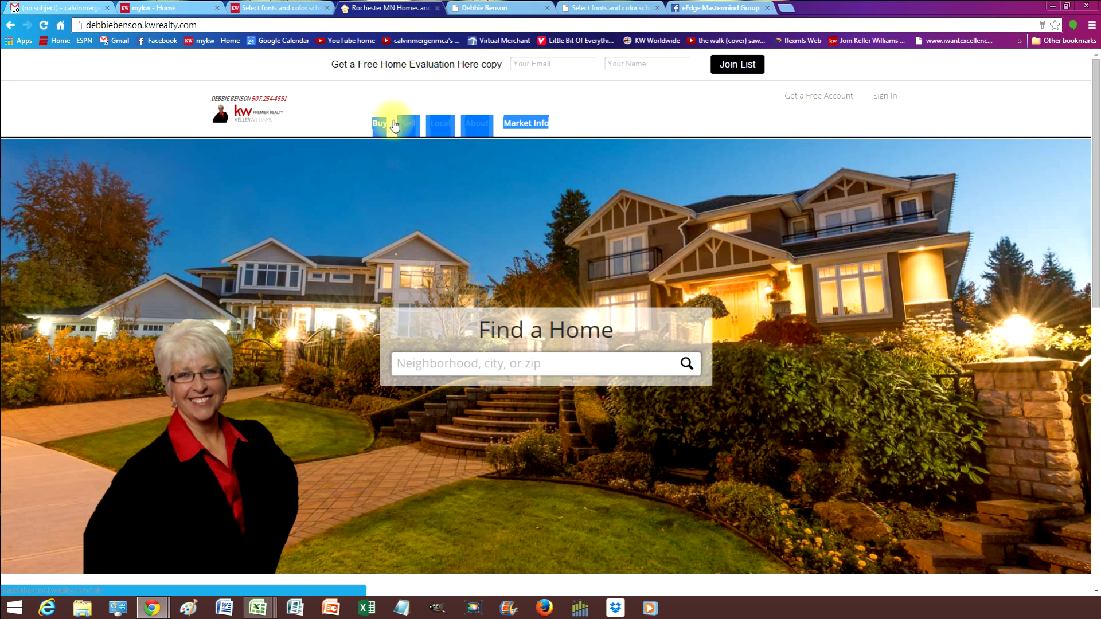
Step: Copy the selected navigation link text for use in the admin tool
right_click(482, 122)
left_click(521, 200)
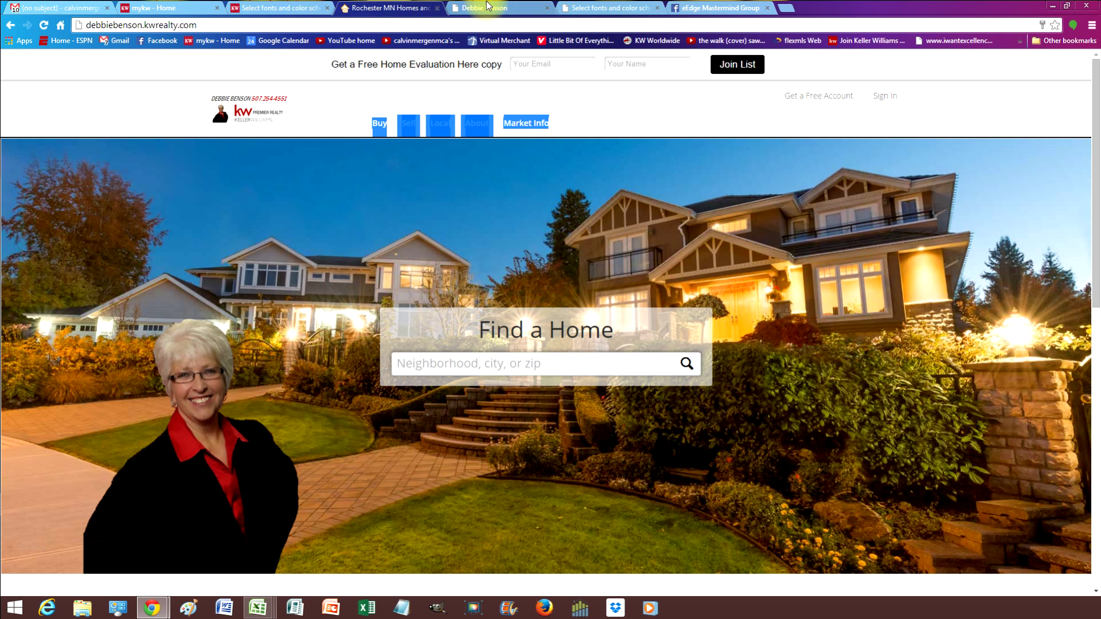
left_click(281, 8)
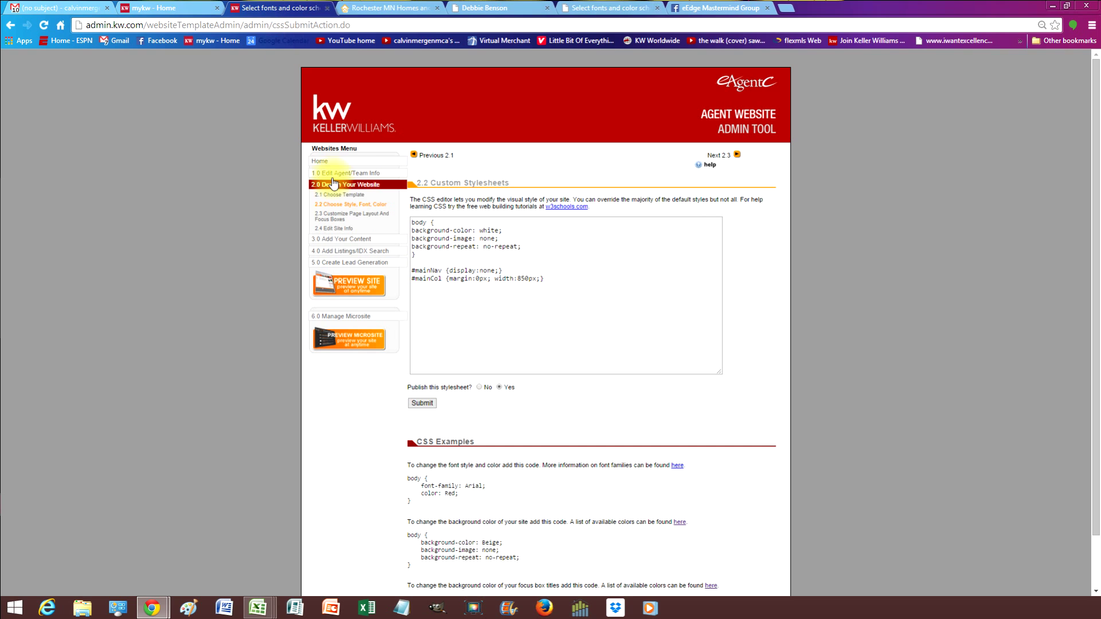
Step: Swap the home page welcome text for the pasted Buy, Sell, Local, About, Market Info links, then check the live site
left_click(343, 174)
left_click(345, 220)
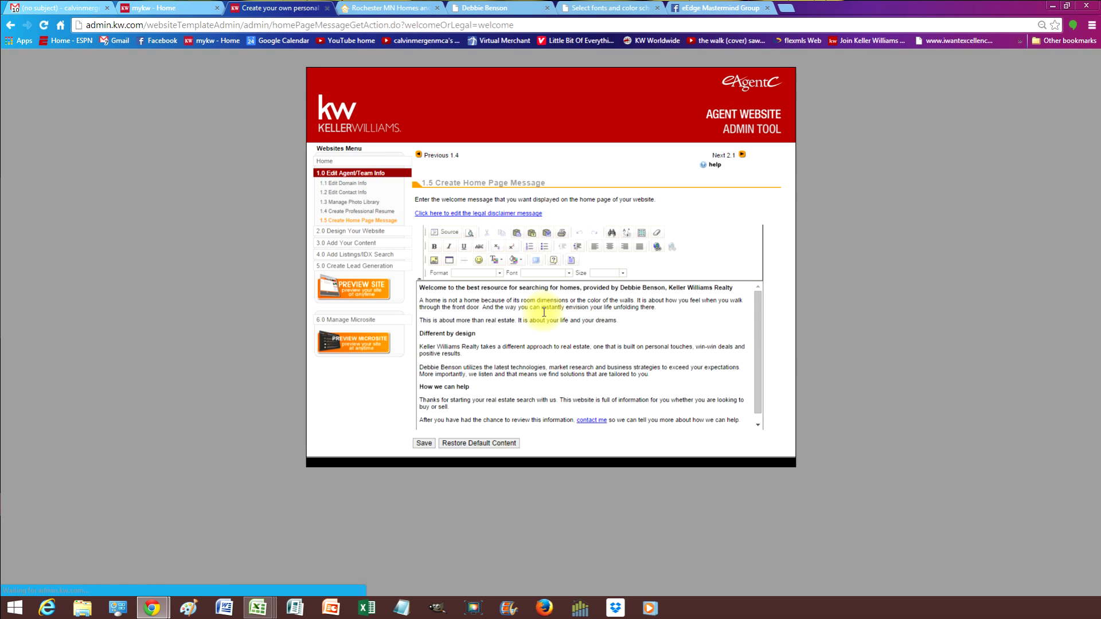
left_click(473, 298)
key("ctrl+a")
key("Delete")
key("ctrl+v")
left_click(427, 443)
left_click(464, 7)
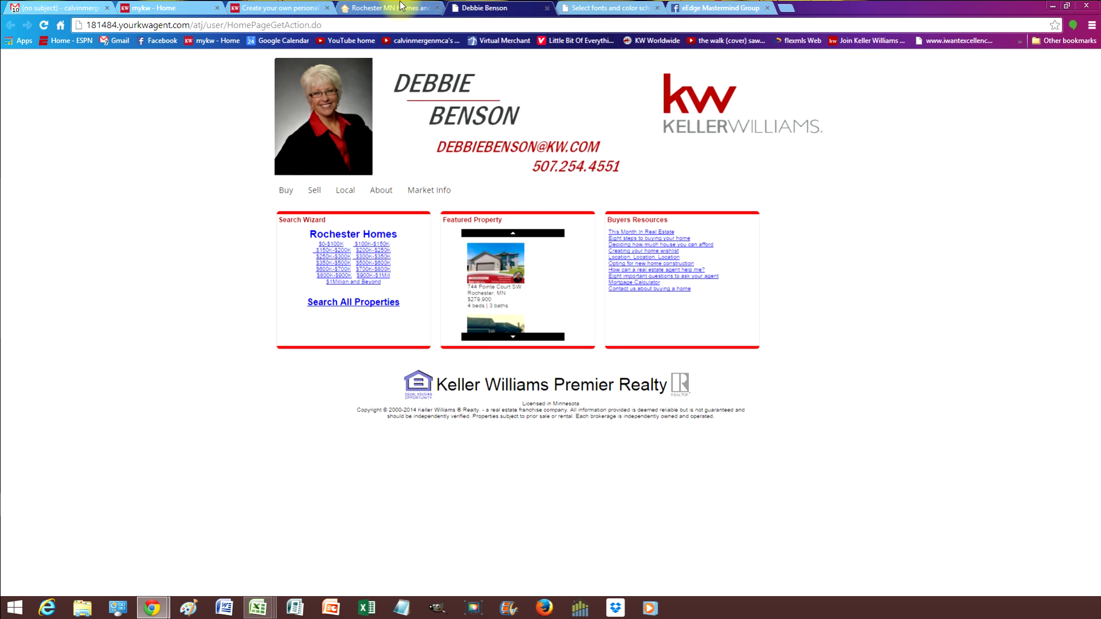
Step: Save Layout 4 as the homepage page layout and reload the live agent site to see it
left_click(276, 8)
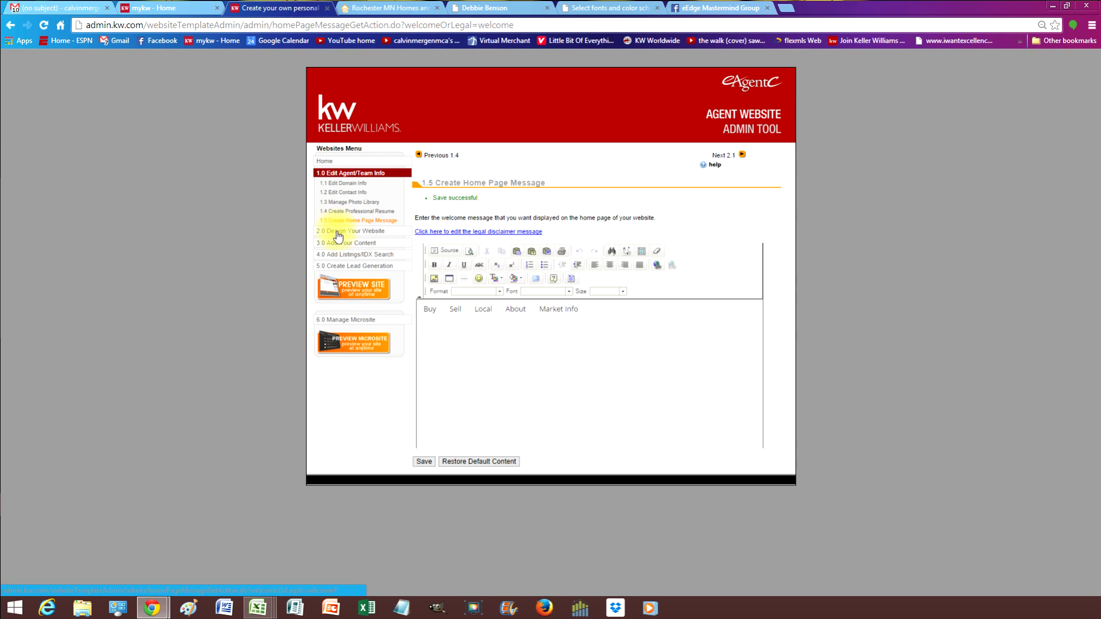
left_click(335, 231)
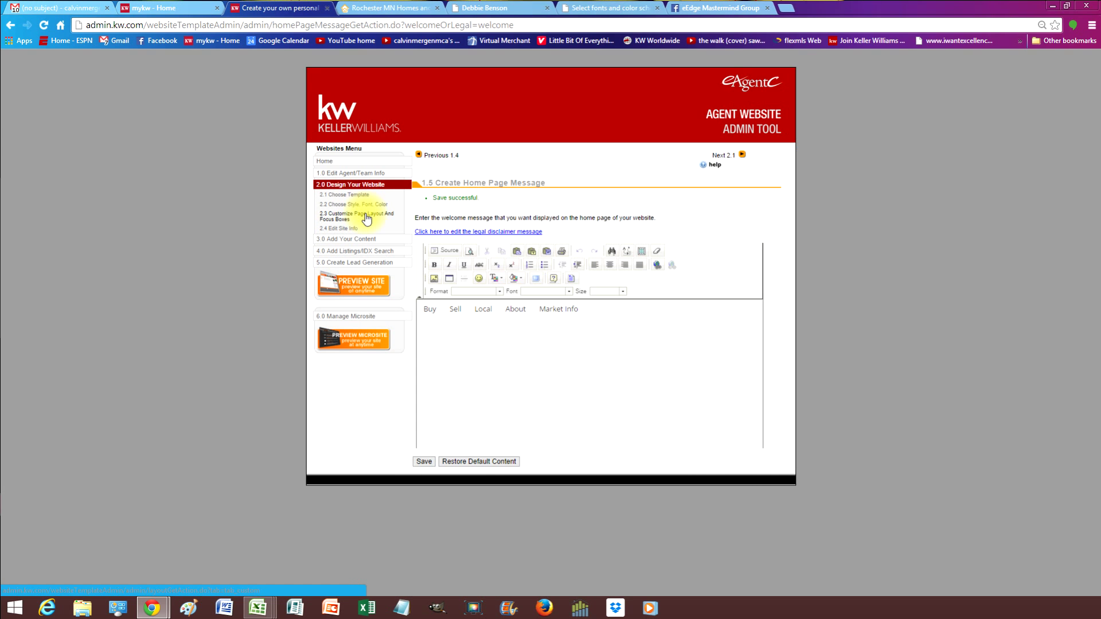
left_click(366, 216)
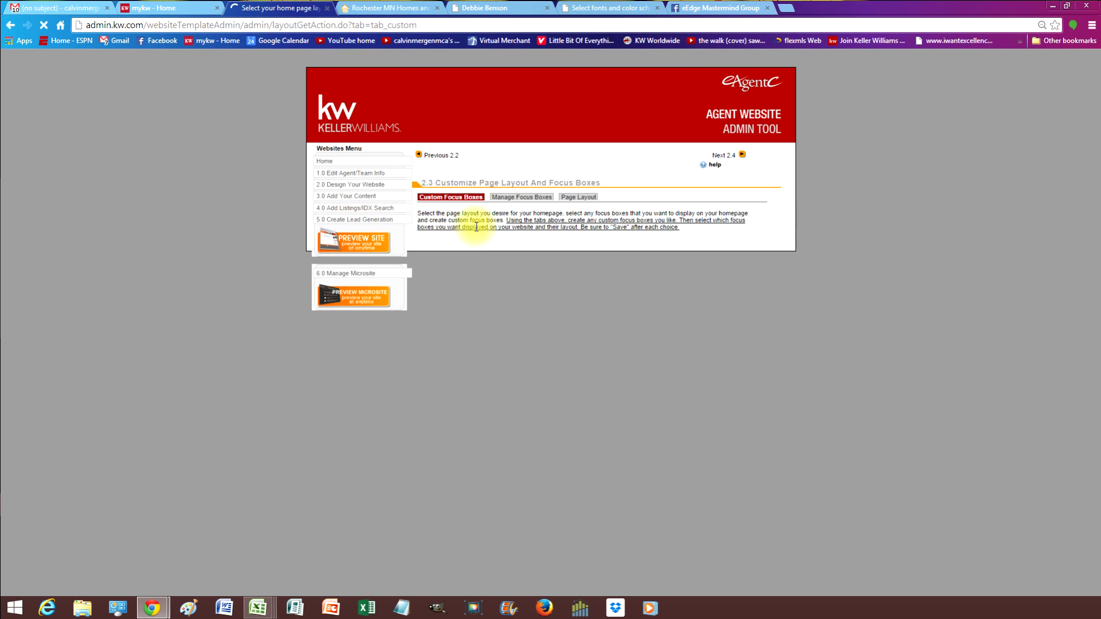
left_click(587, 198)
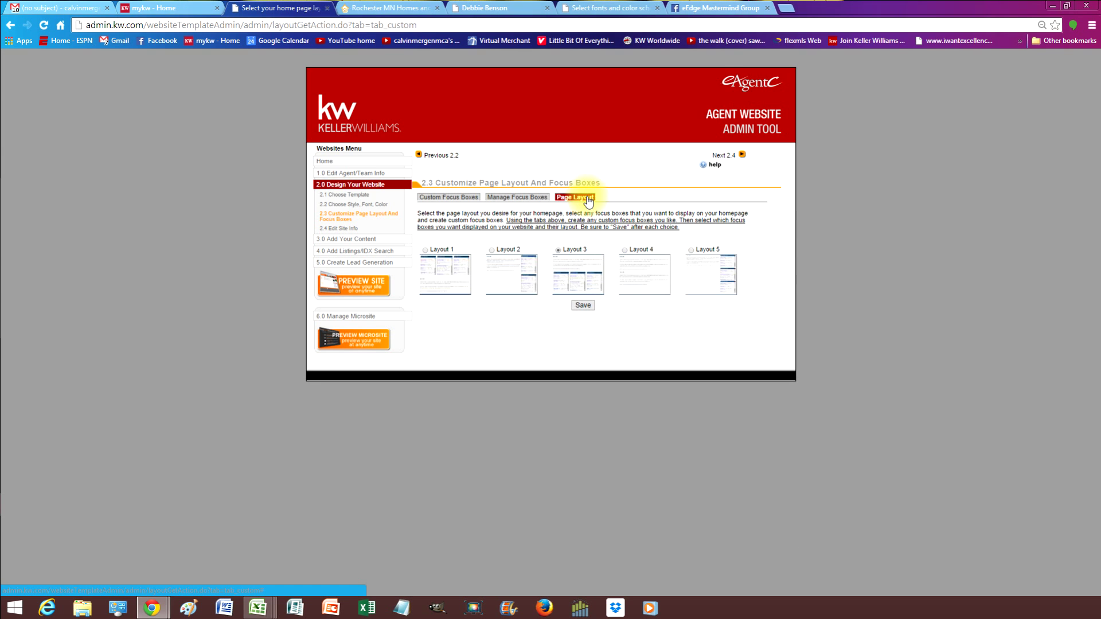
left_click(623, 249)
left_click(583, 305)
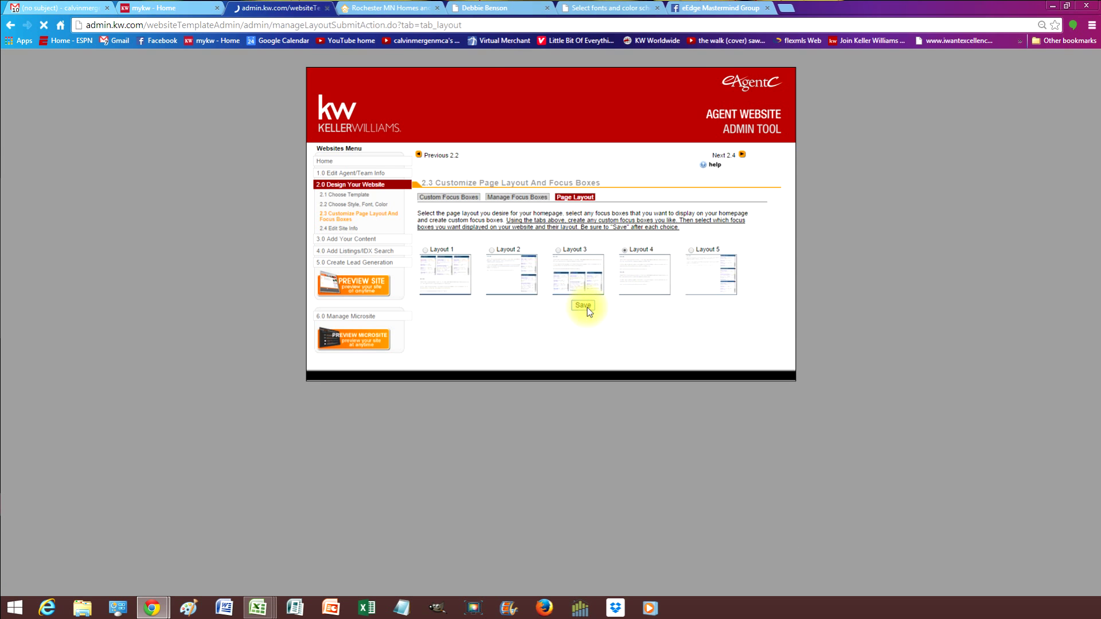
left_click(473, 5)
left_click(44, 24)
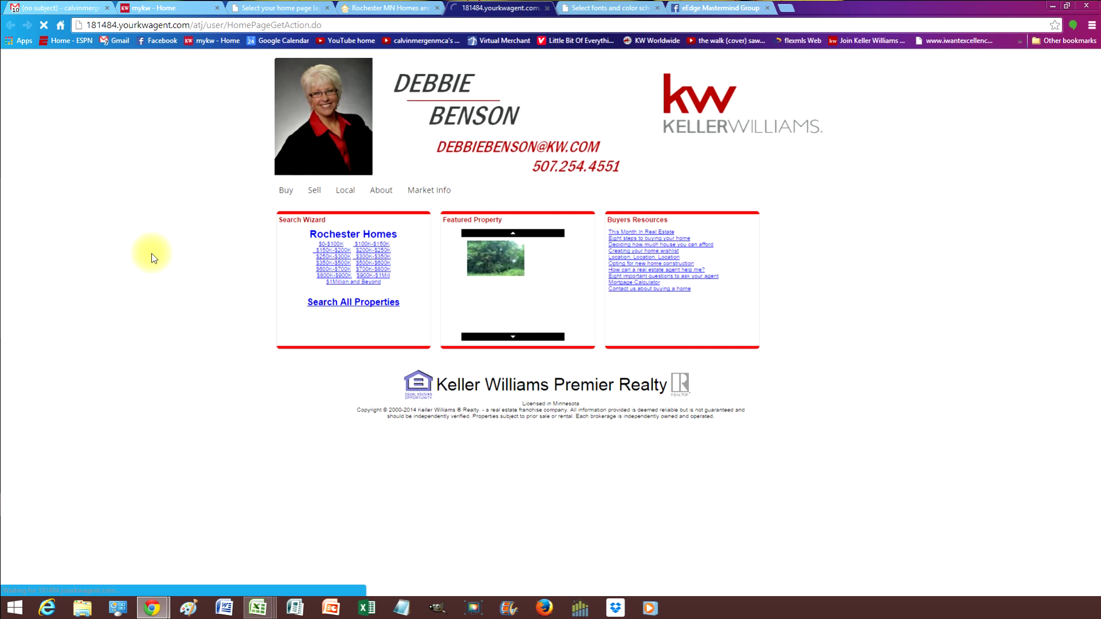
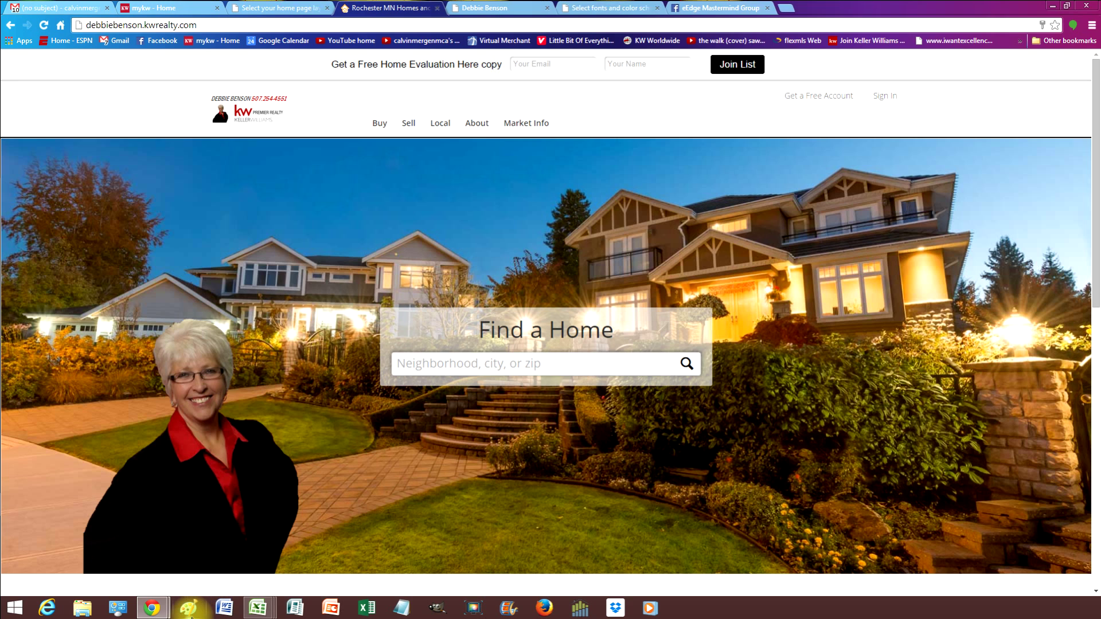
Step: Launch Paint from the taskbar and maximise its window to a blank canvas
left_click(191, 610)
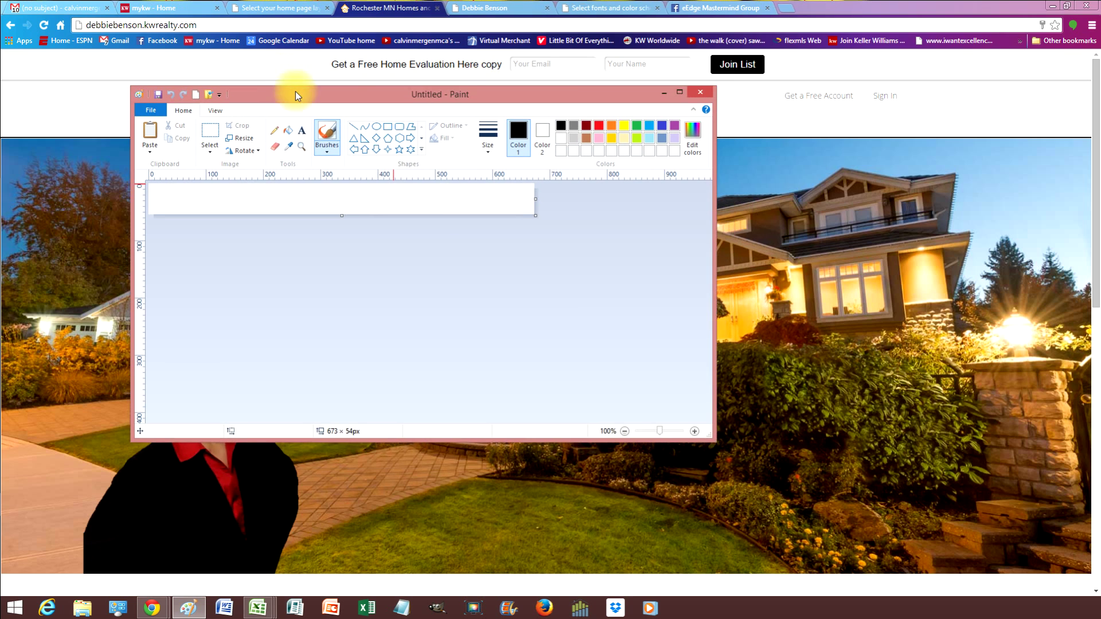
double_click(295, 92)
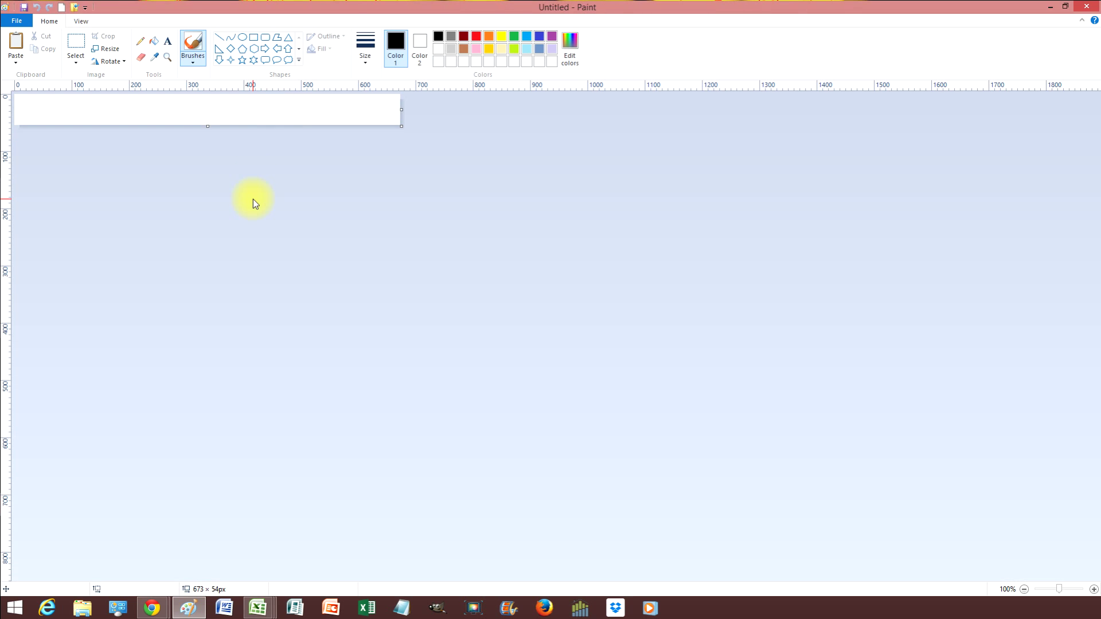
Step: Paste the screen capture and crop it to the house banner, 1845 × 755 px
key("ctrl+v")
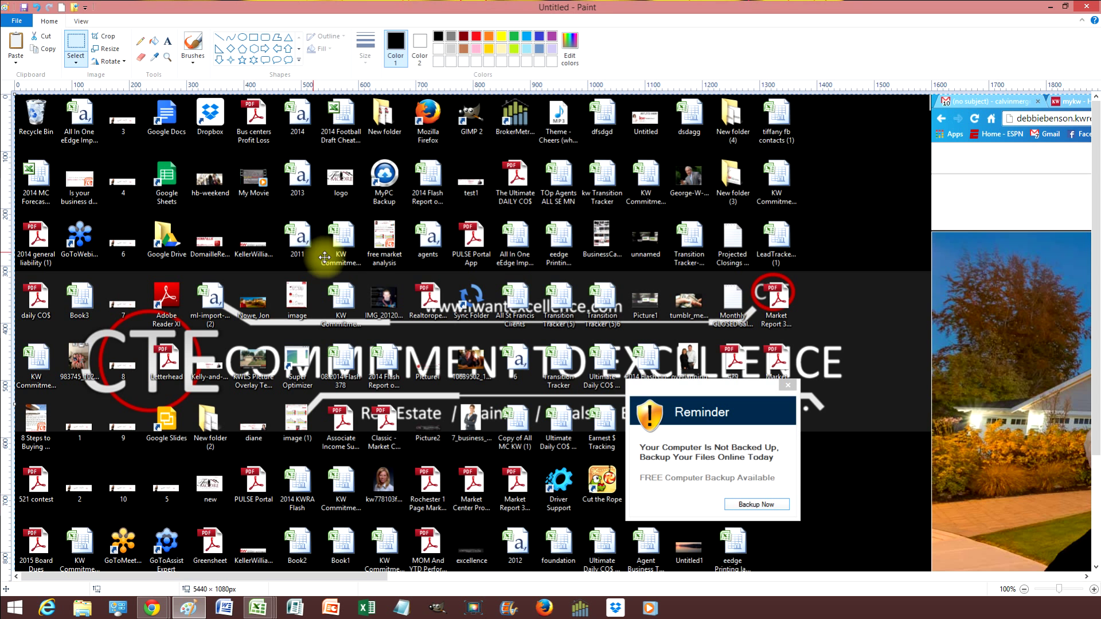
mouse_move(375, 576)
left_mouse_down()
mouse_move(592, 576)
mouse_move(686, 554)
left_mouse_up()
scroll(708, 480, "down", 1, "ctrl")
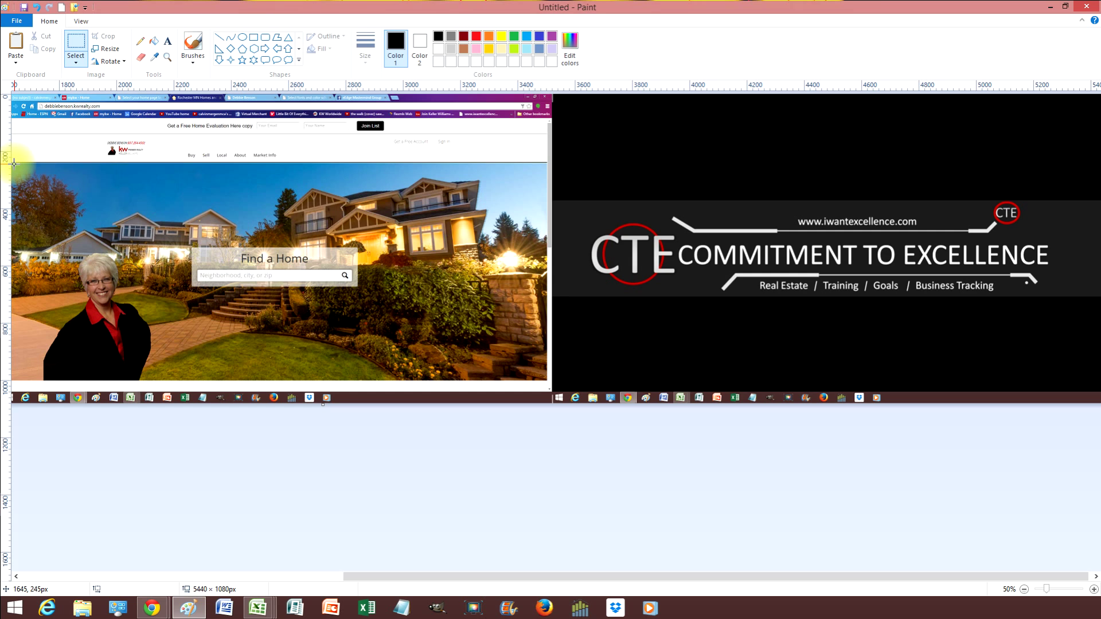
left_click_drag(14, 163, 543, 379)
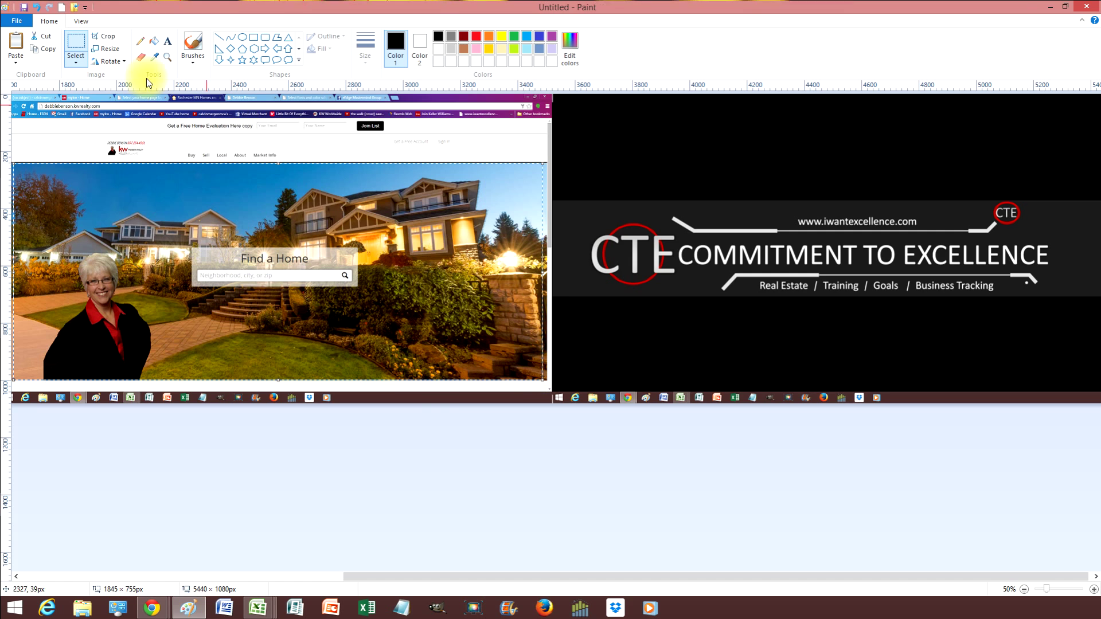
left_click(106, 38)
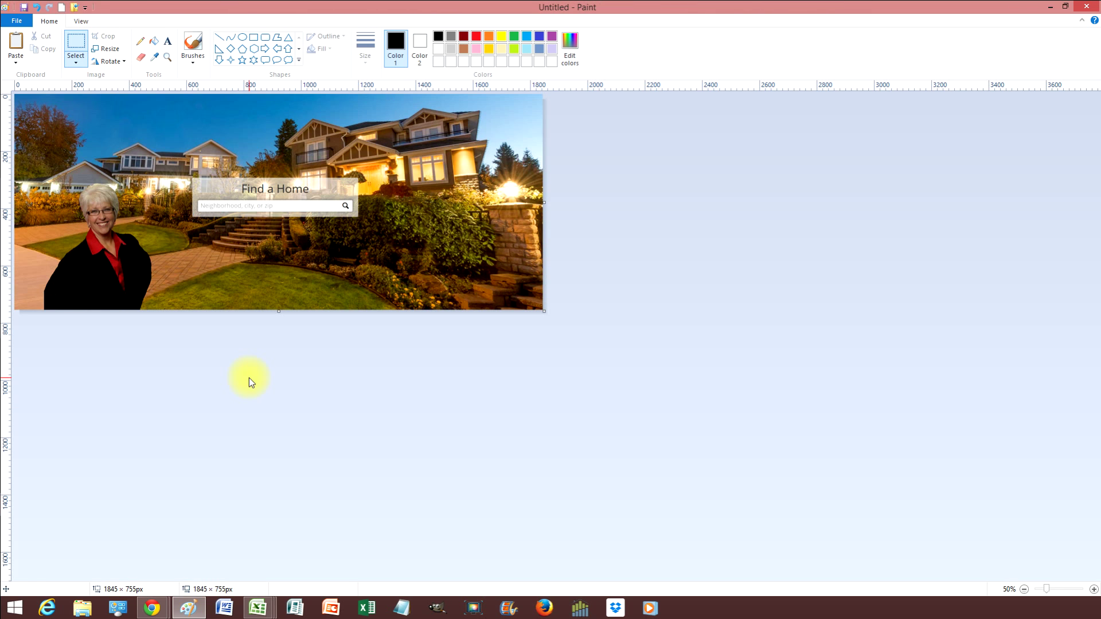
left_click(20, 21)
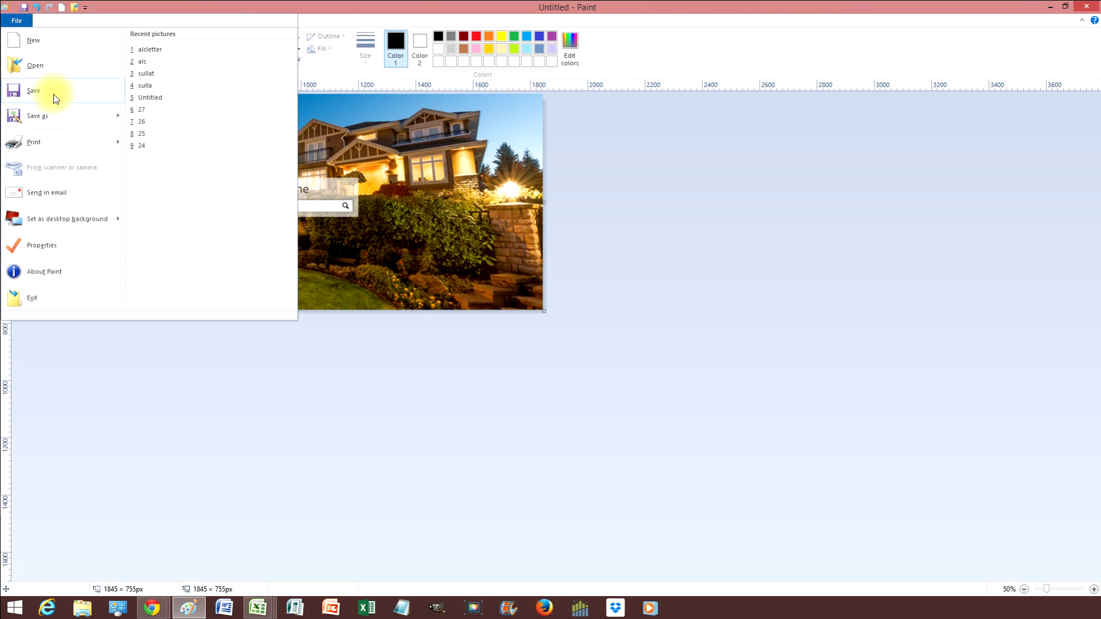
Step: Save the banner as a PNG in the Copy folder, with the agent's name as the file name
key("Escape")
left_click(343, 322)
key("ctrl+s")
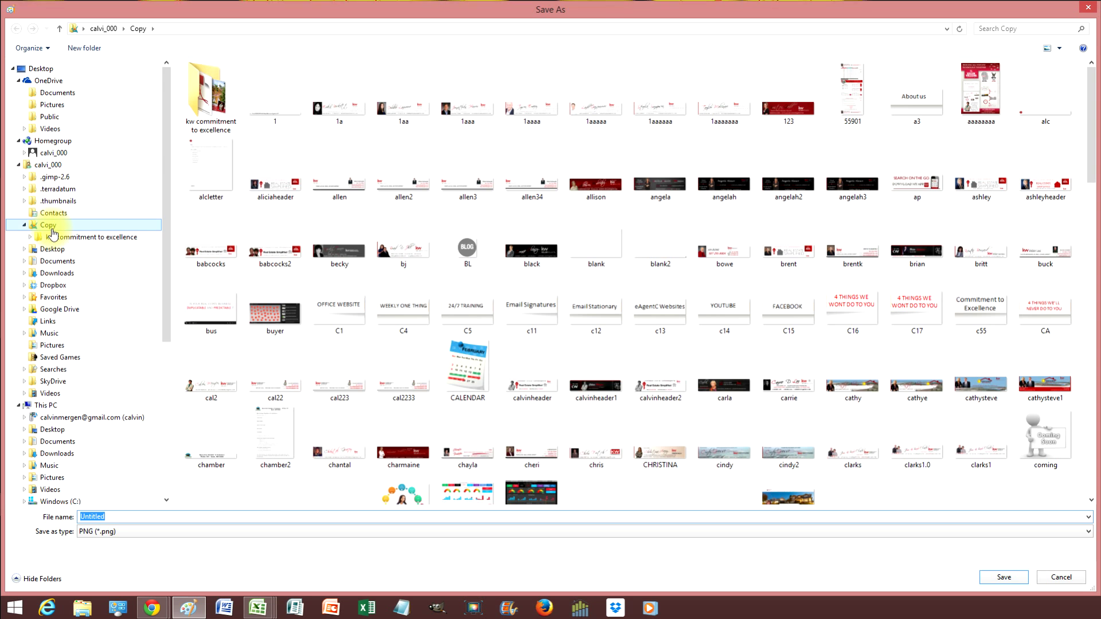
left_click(48, 225)
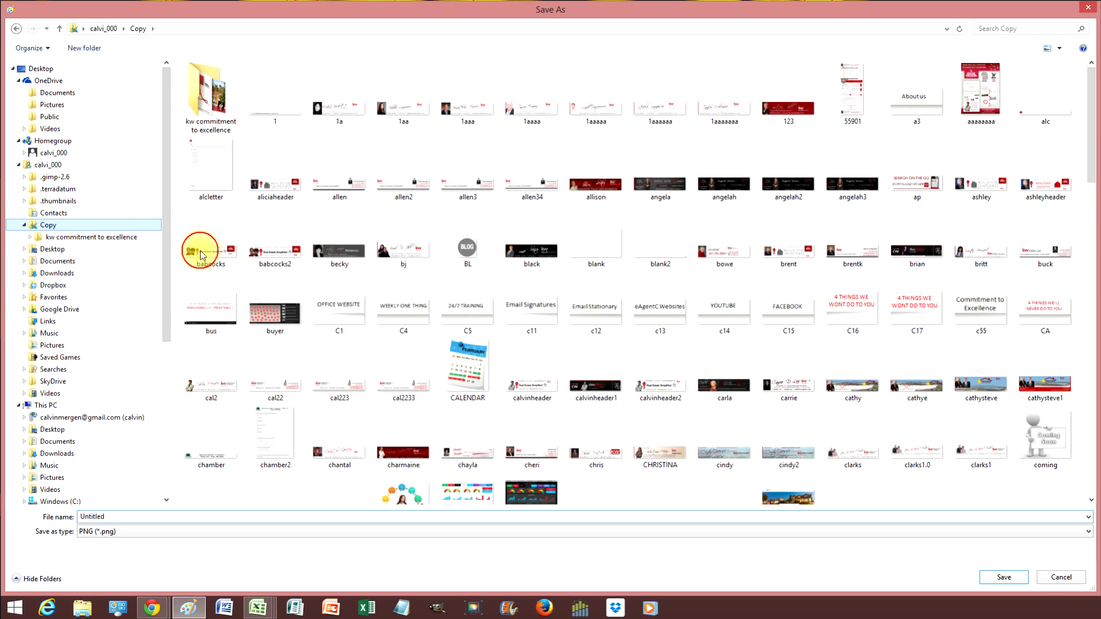
left_click(235, 517)
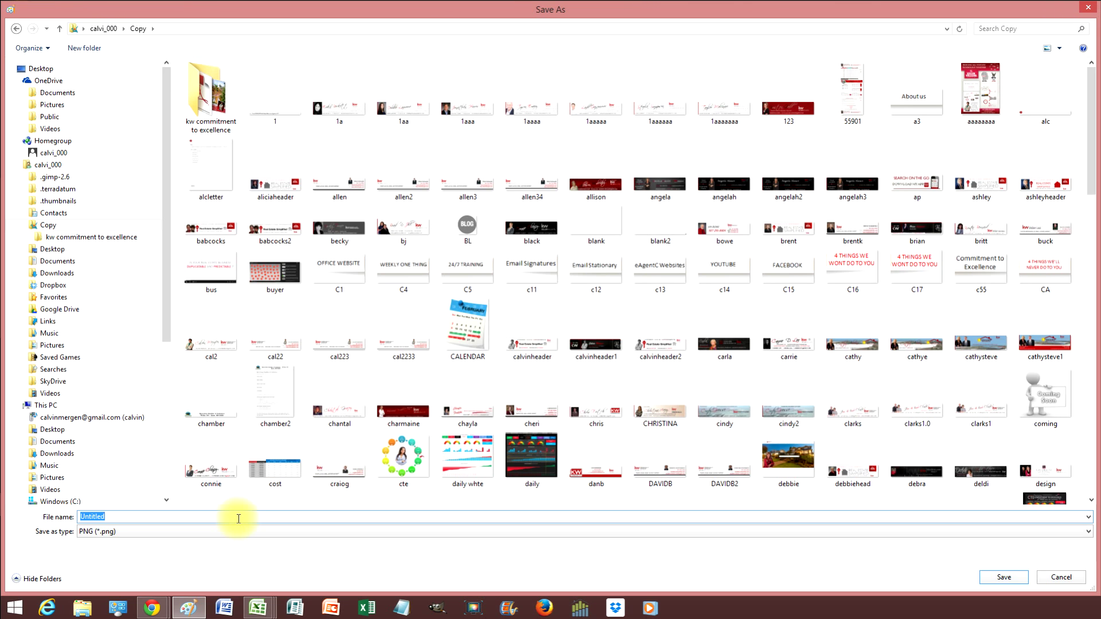
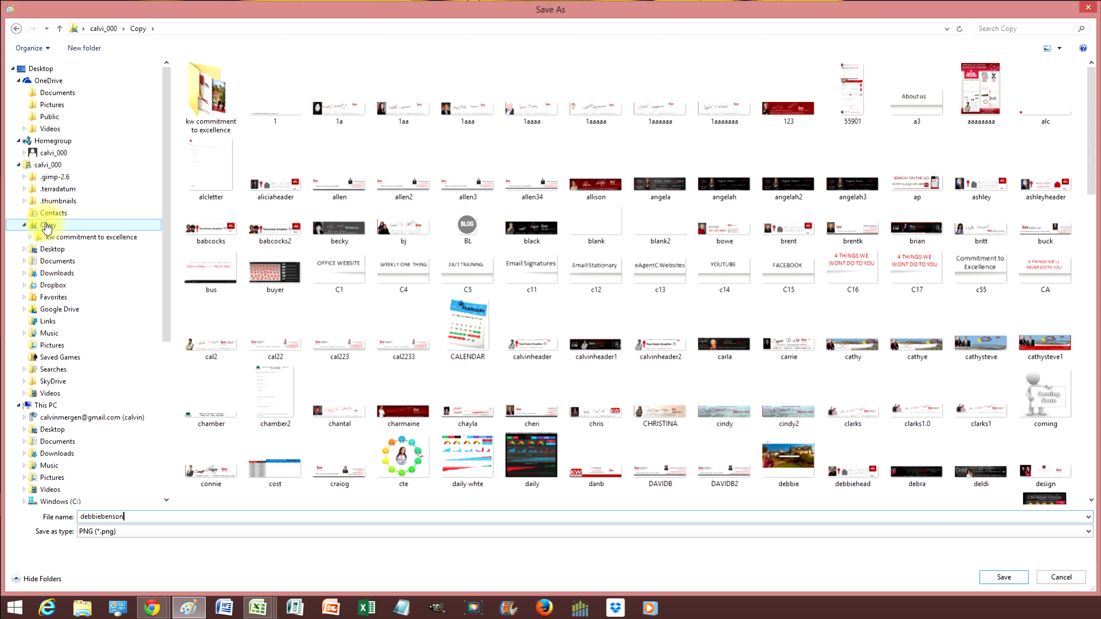
left_click(1003, 577)
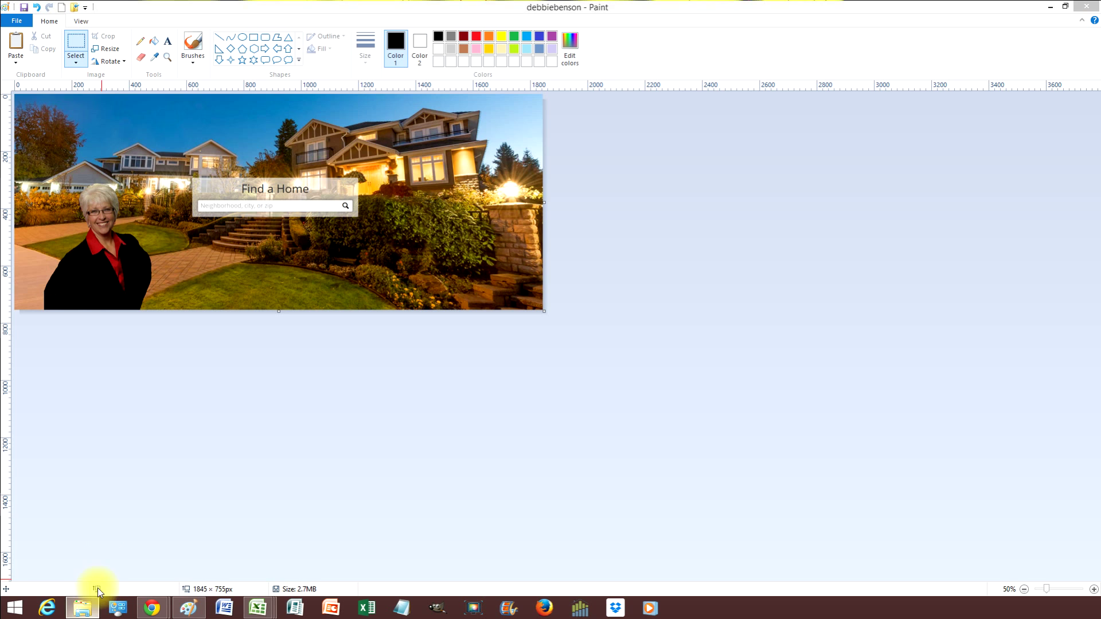
Step: Open File Explorer maximised and go to the Copy folder
left_click(82, 607)
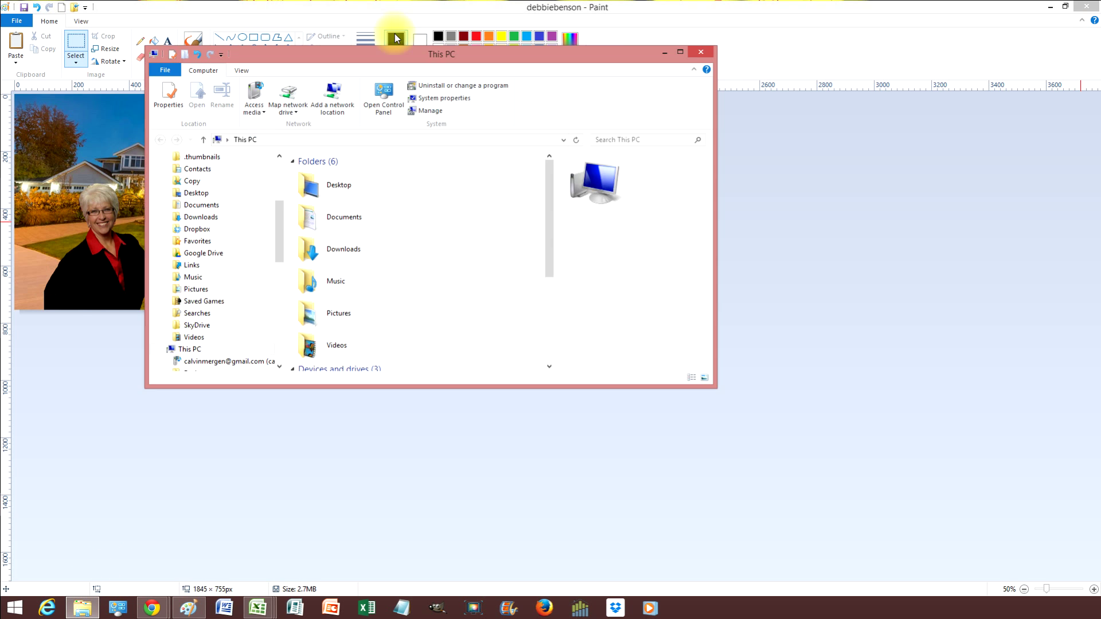
double_click(352, 26)
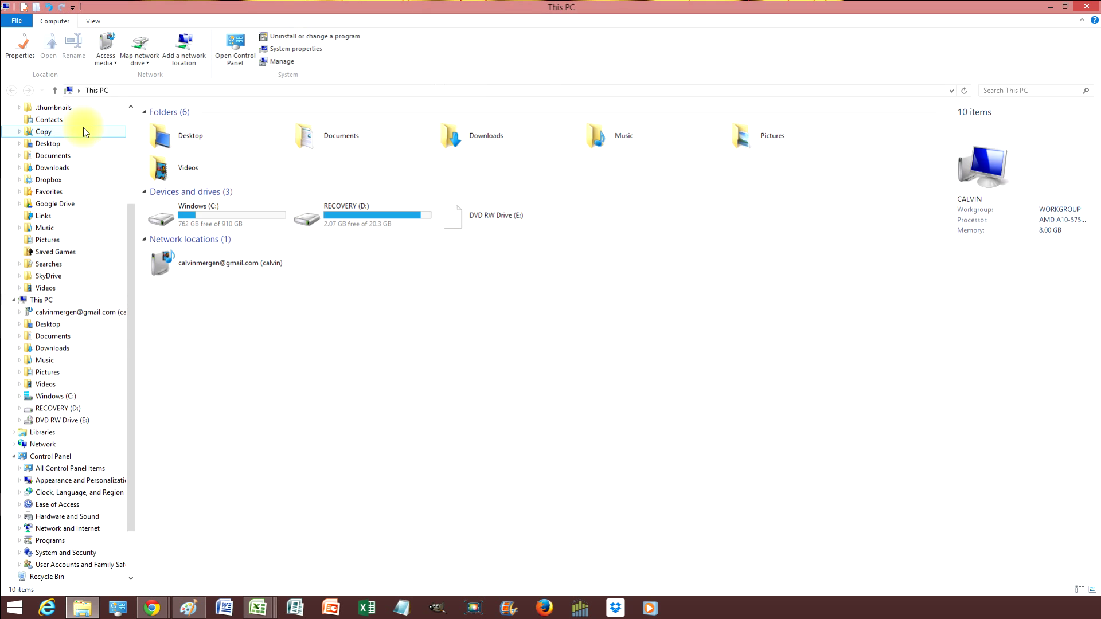
scroll(128, 119, "up", 4)
left_click(49, 270)
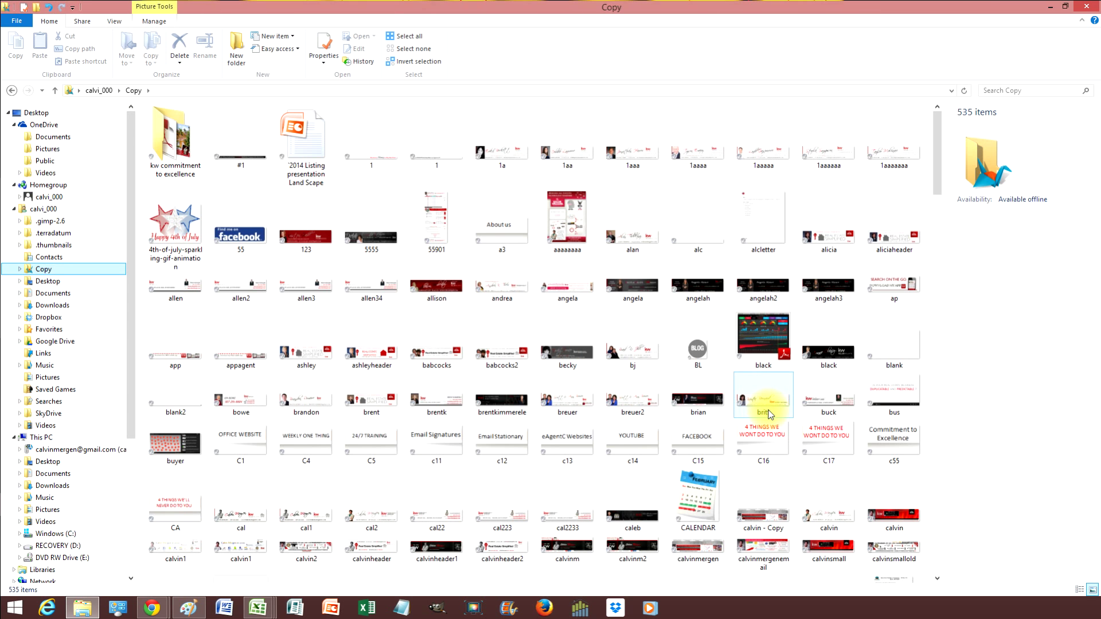
Step: Copy a public link to the saved banner PNG via Copy Actions, then close File Explorer
left_click(586, 442)
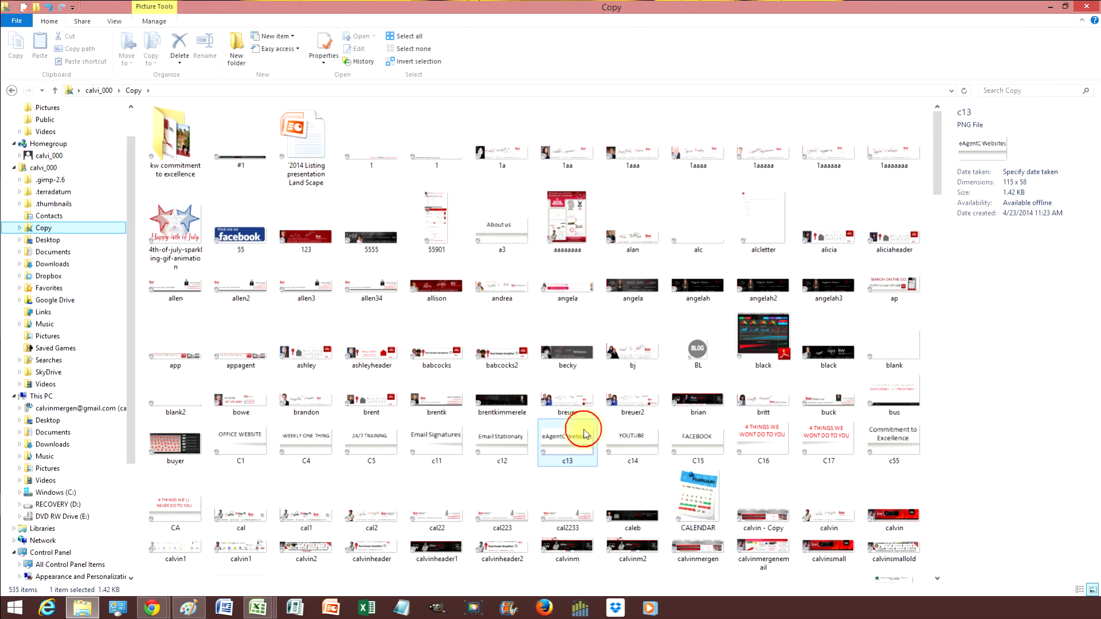
scroll(585, 428, "down", 2)
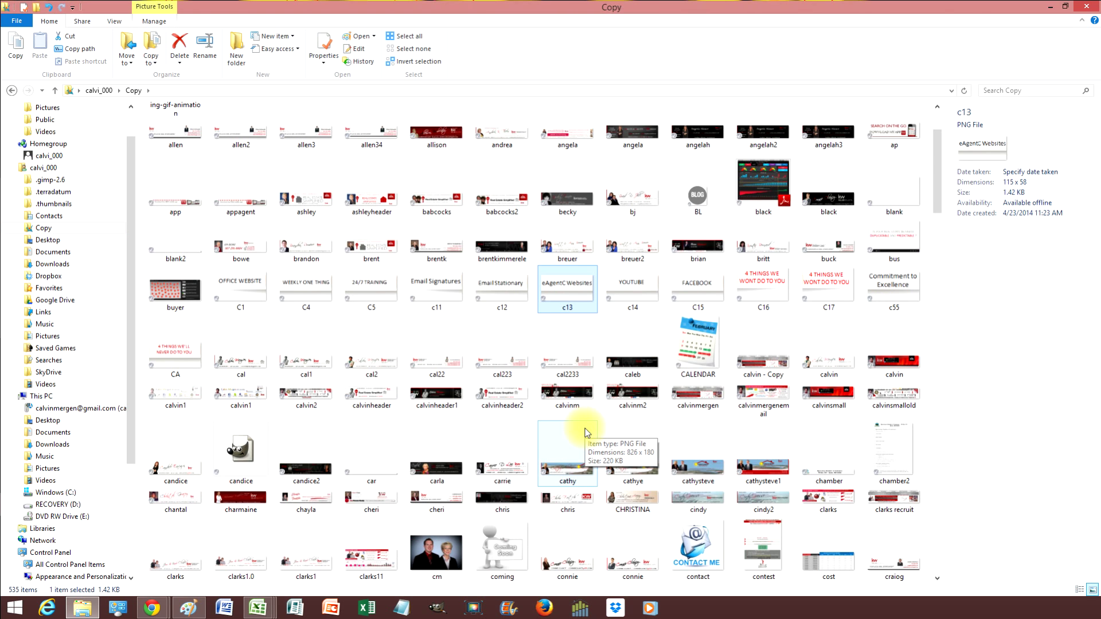
scroll(585, 428, "down", 3)
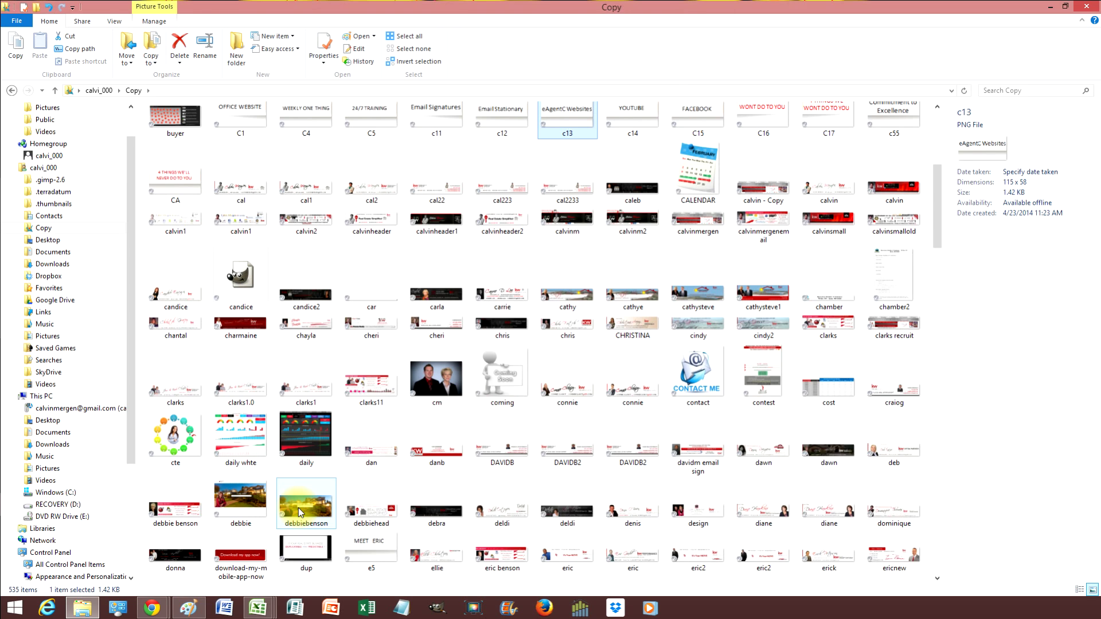
right_click(299, 508)
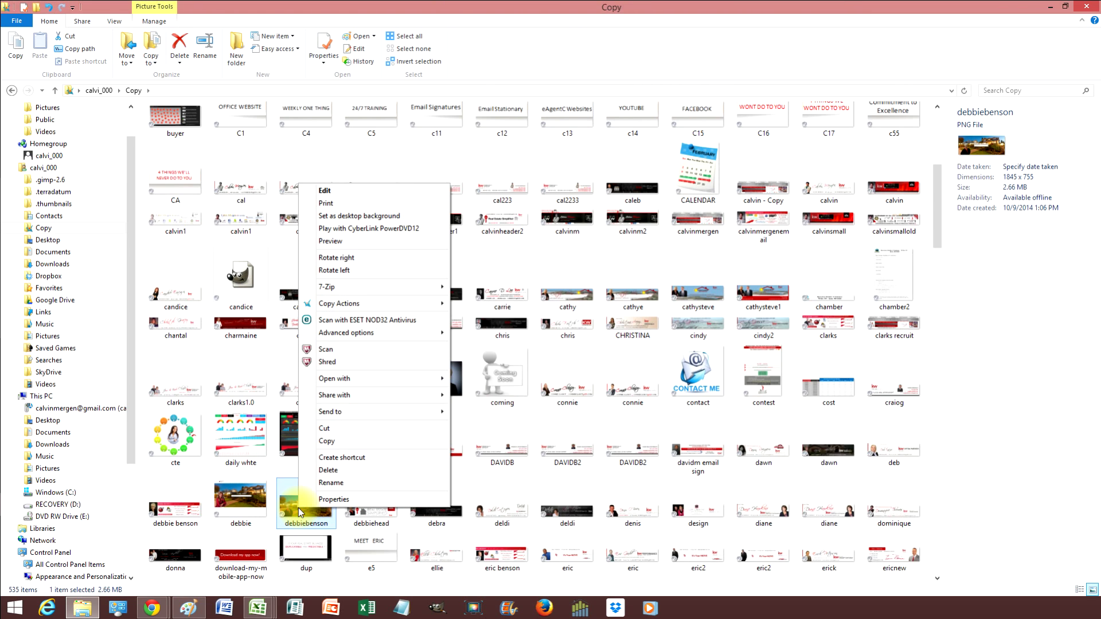
mouse_move(369, 304)
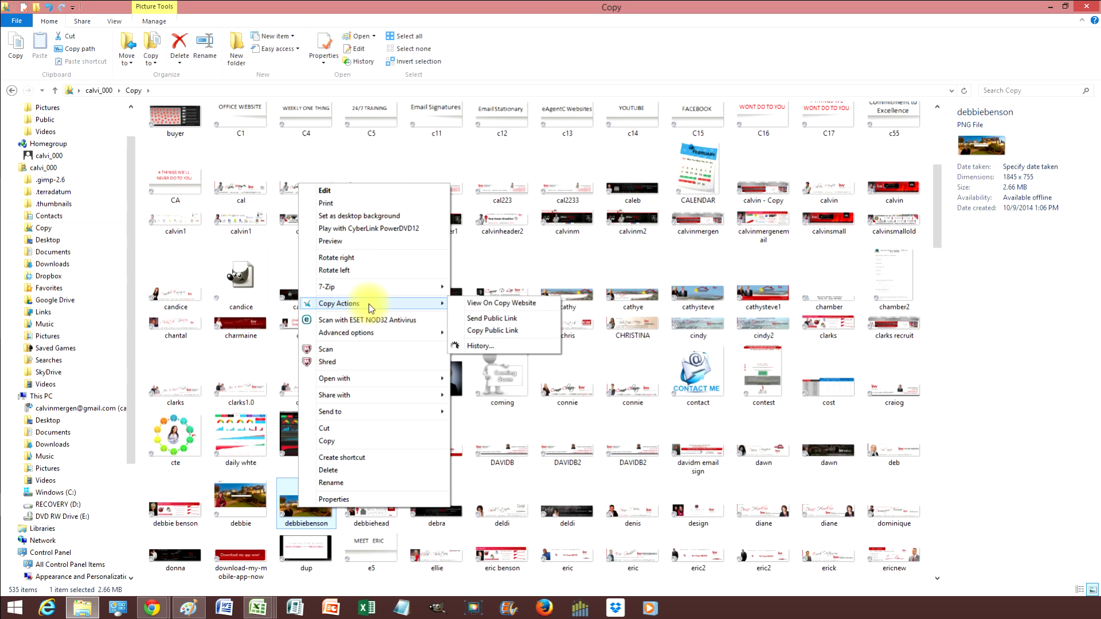
left_click(493, 331)
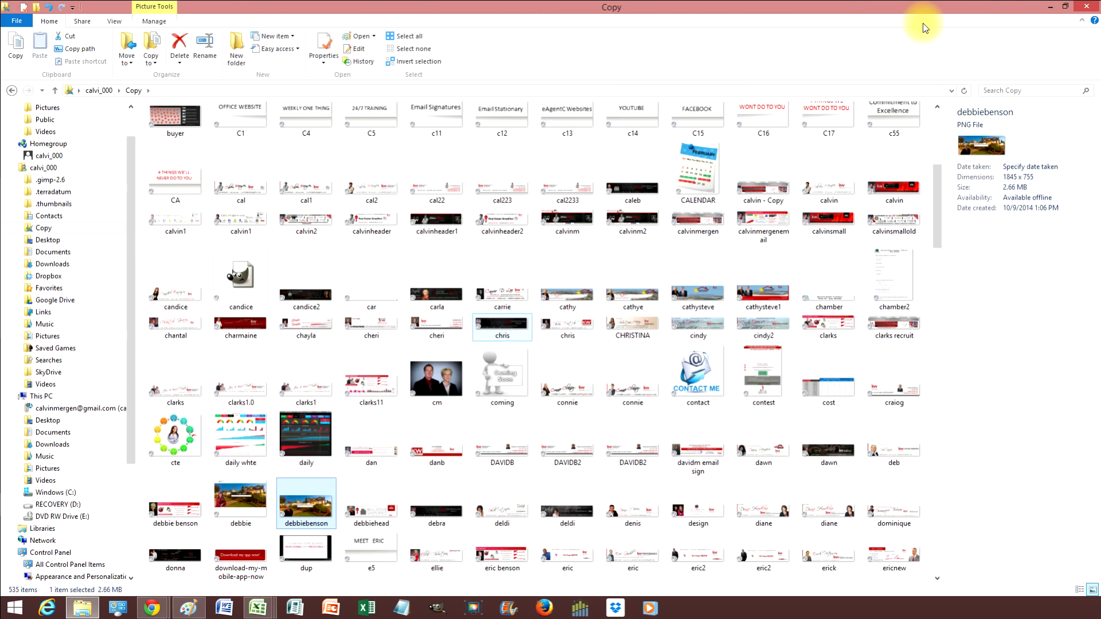
left_click(1086, 7)
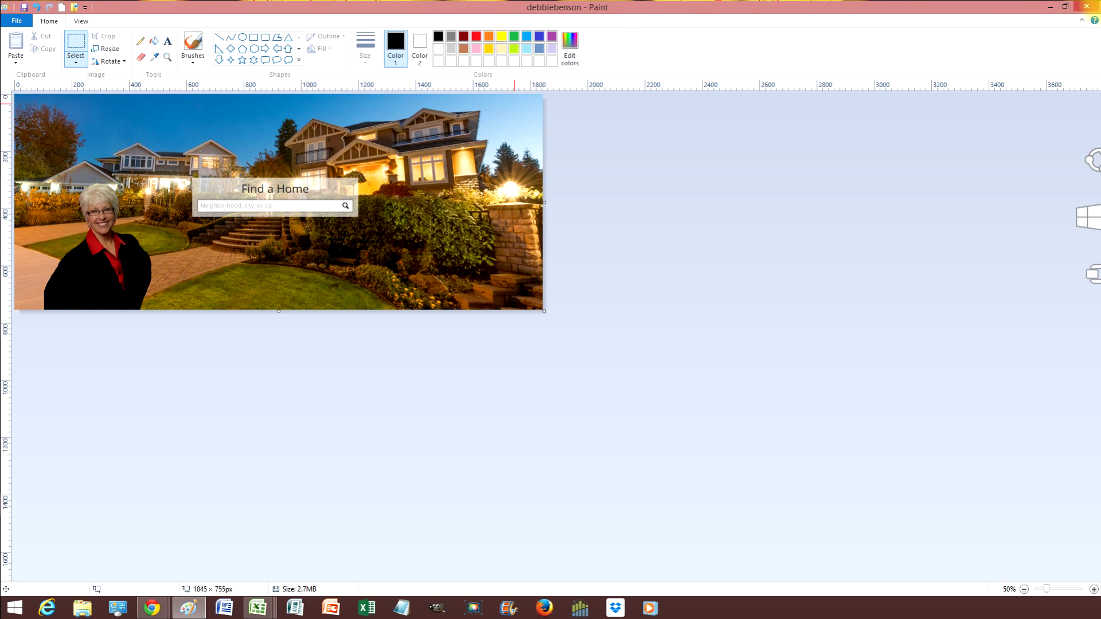
Step: Close Paint, check the live agent site, then open 1.5 Create Home Page Message in the admin tool
left_click(1081, 10)
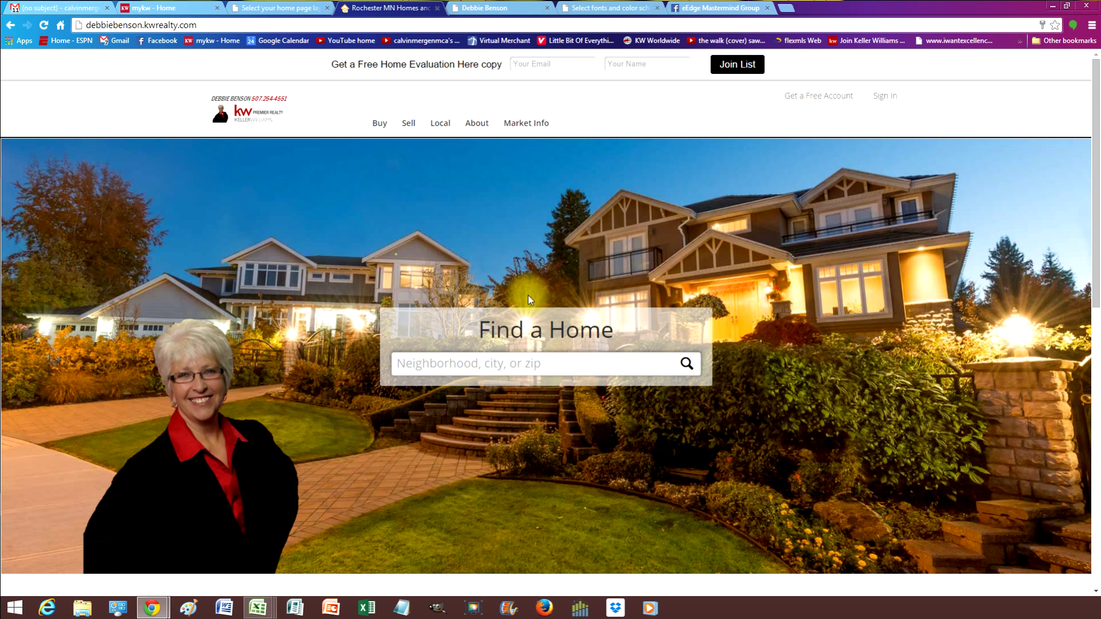
left_click(496, 7)
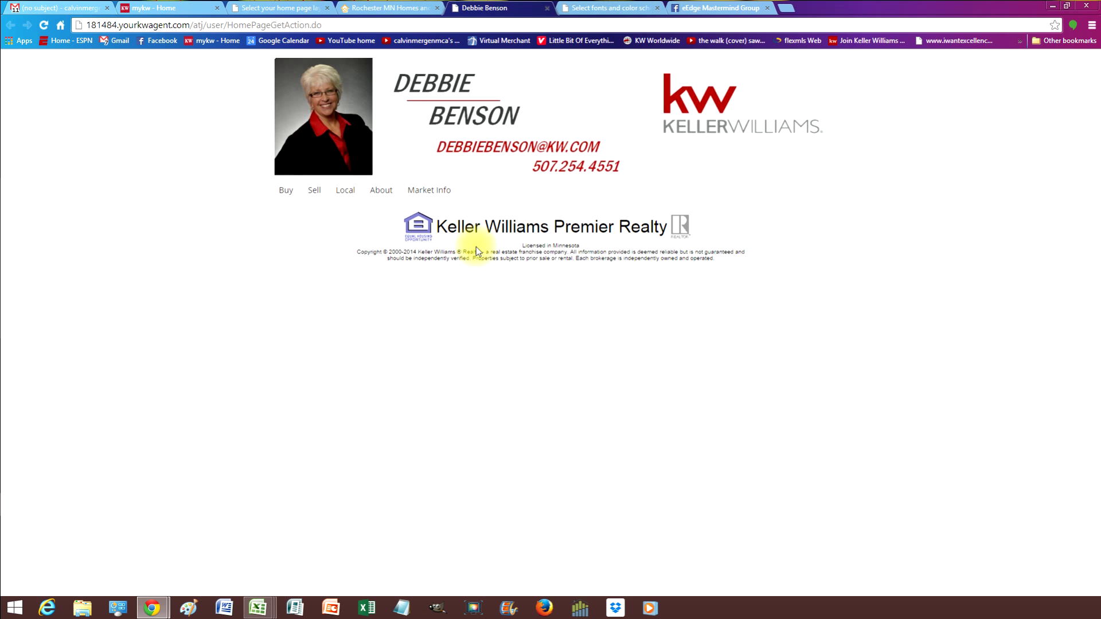
left_click(302, 8)
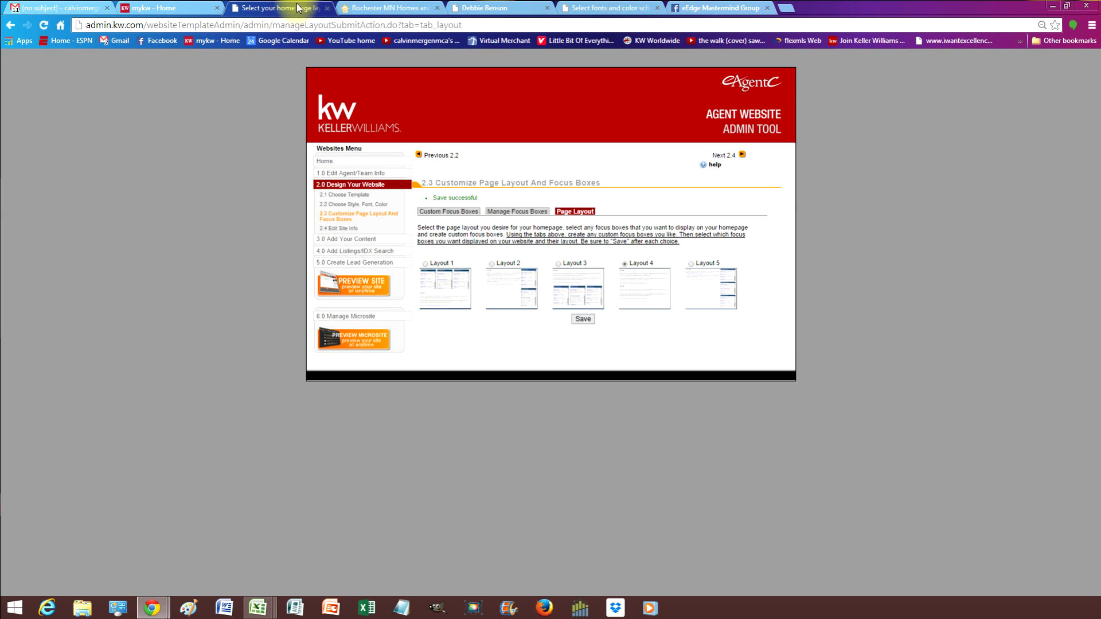
mouse_move(320, 173)
left_click(336, 222)
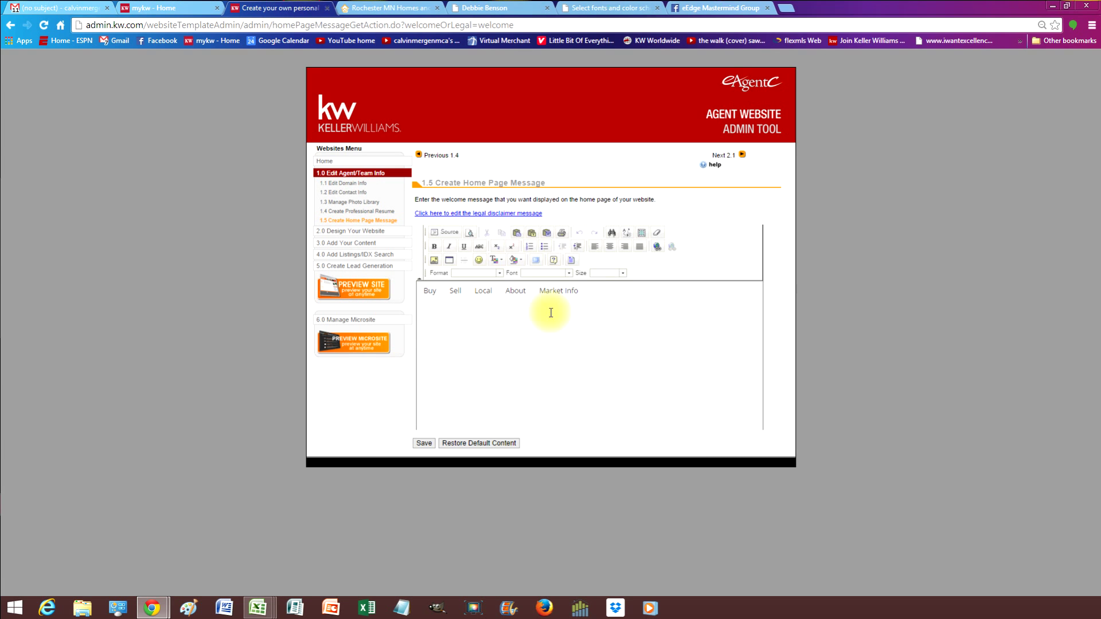
Step: Place the insertion point in the message text just before Market Info
left_click(482, 331)
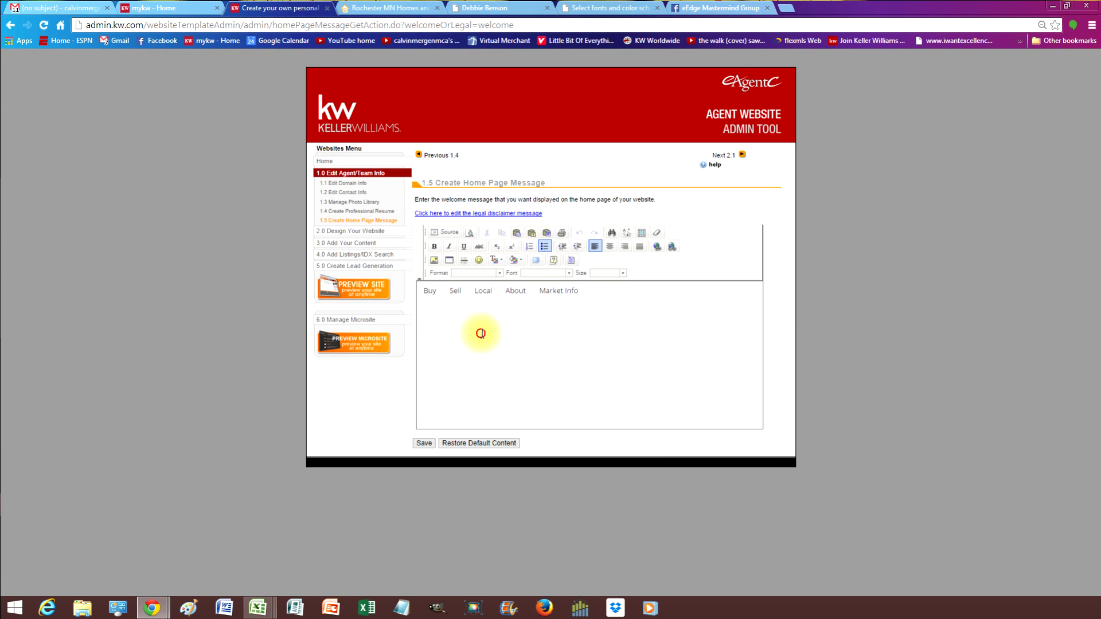
left_click(576, 290)
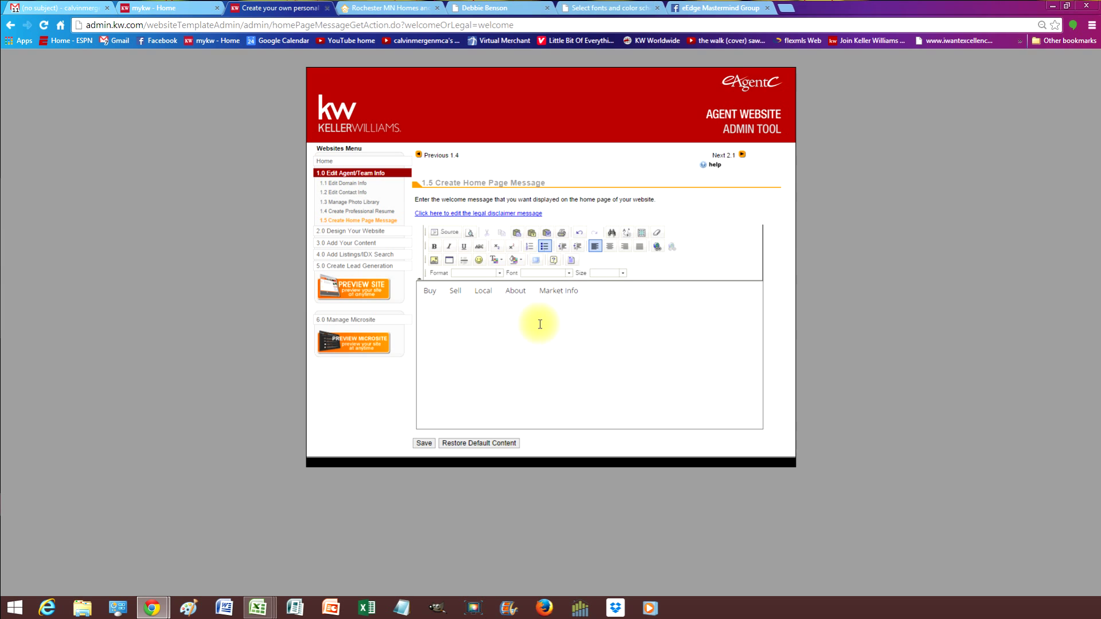
left_click(513, 313)
left_click(538, 289)
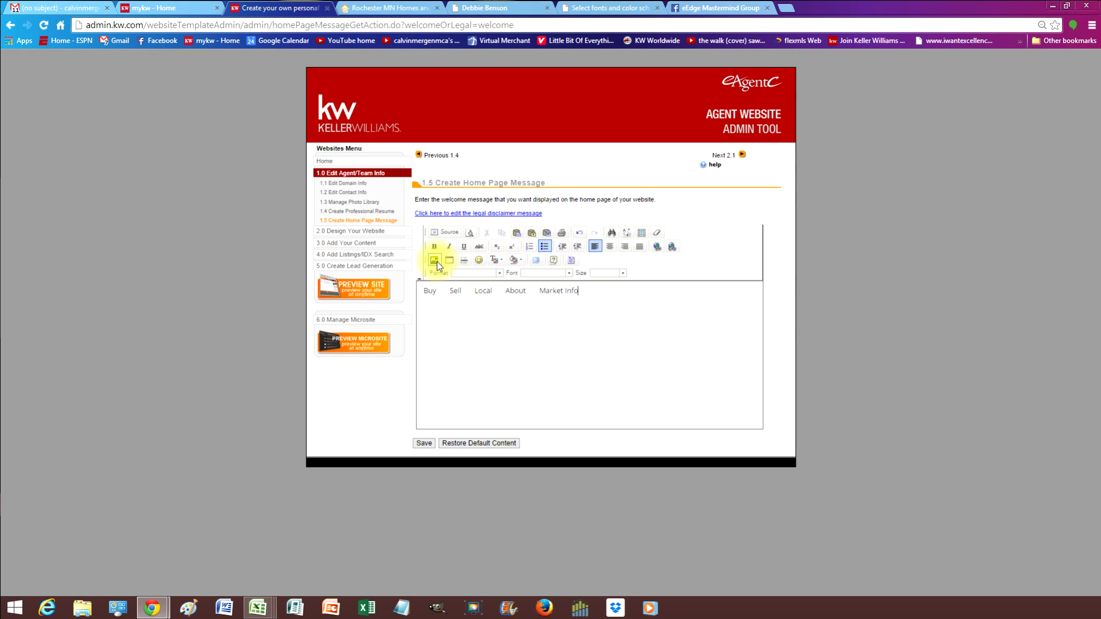
Step: Insert the banner image from the copied public link, 950 pixels wide
left_click(437, 261)
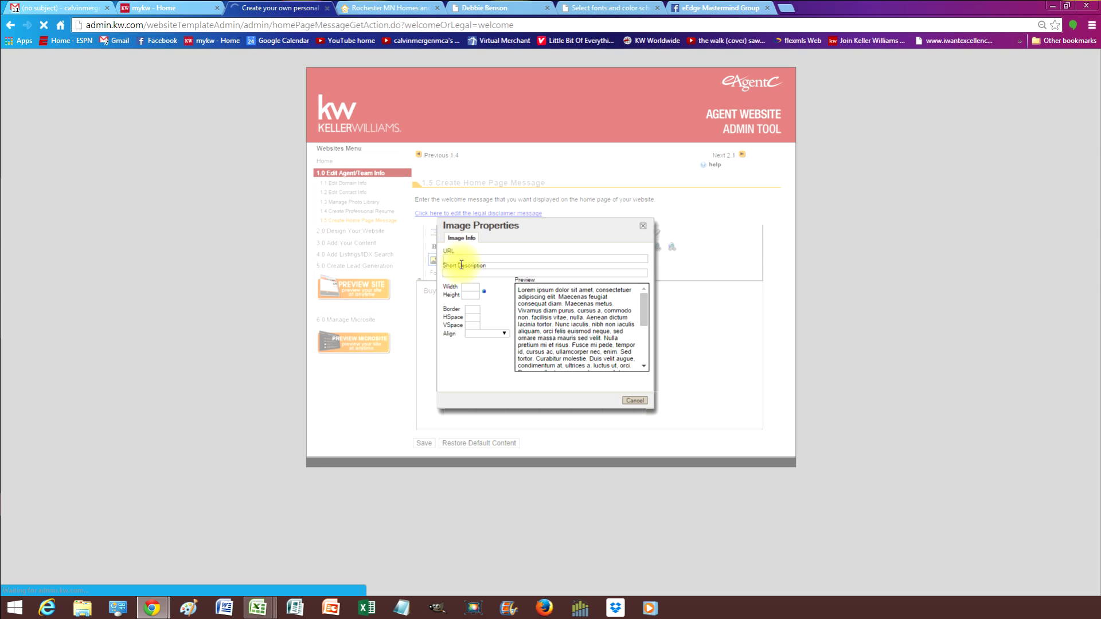
right_click(459, 259)
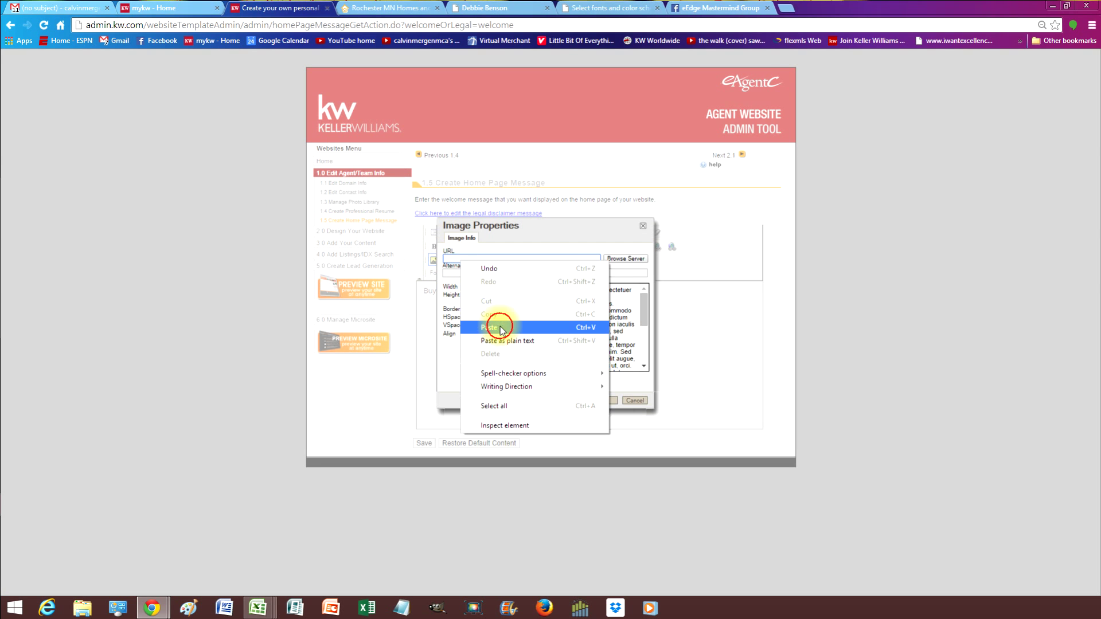
left_click(498, 325)
left_click(494, 311)
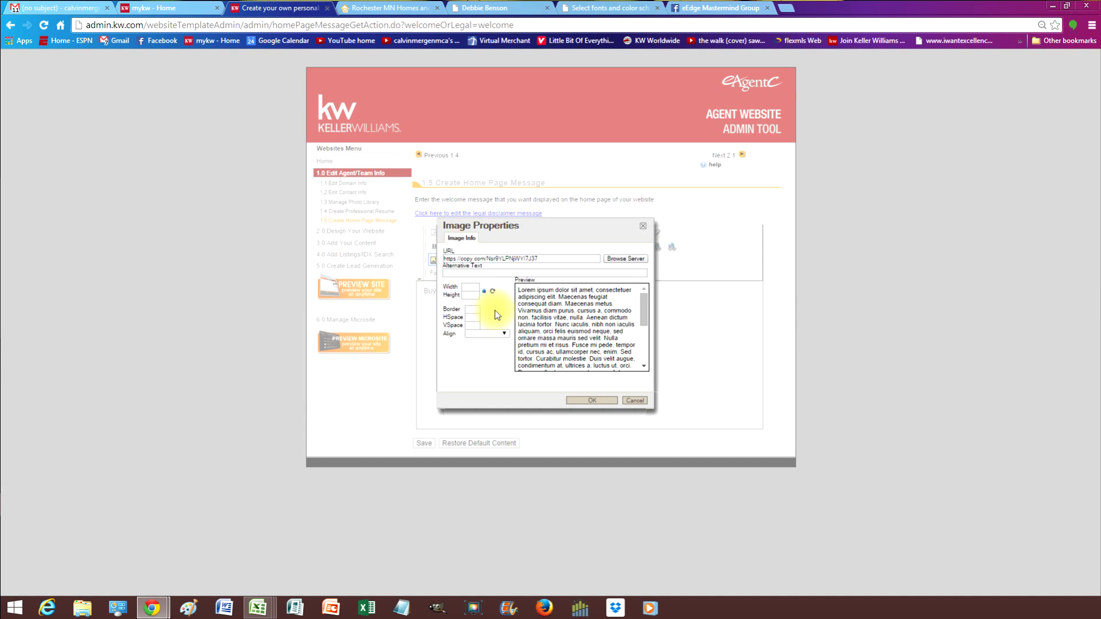
left_click(475, 286)
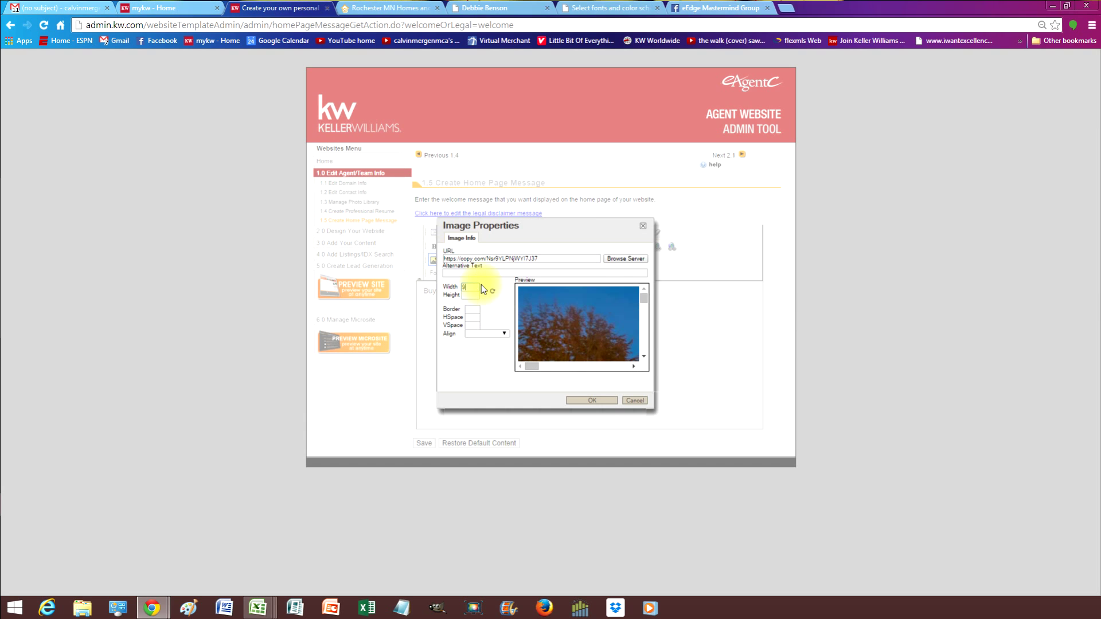
type("950")
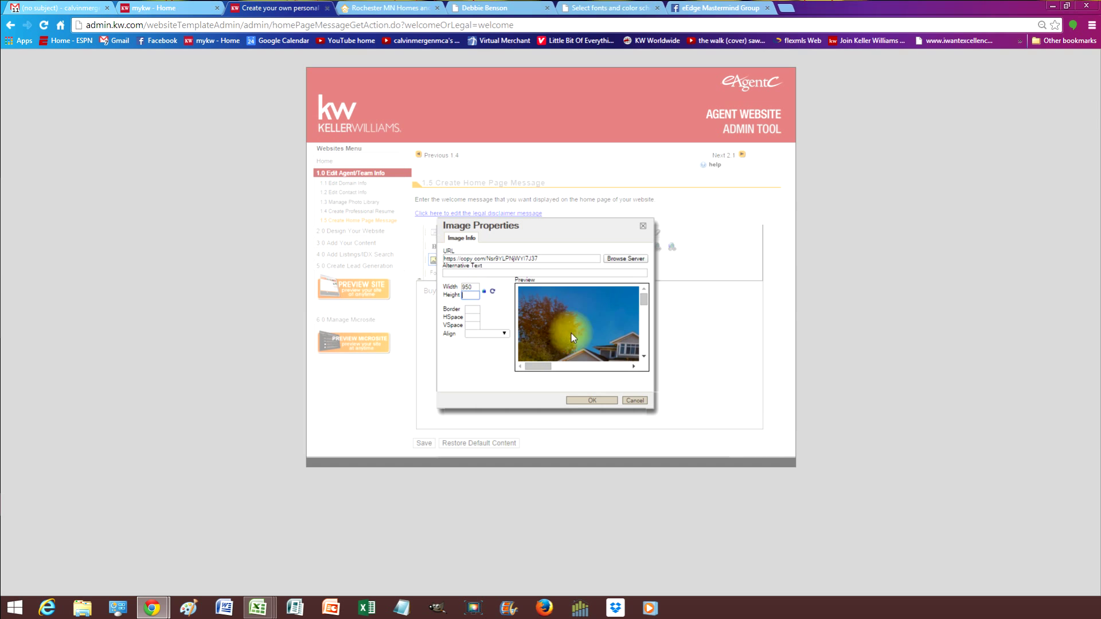
left_click(605, 401)
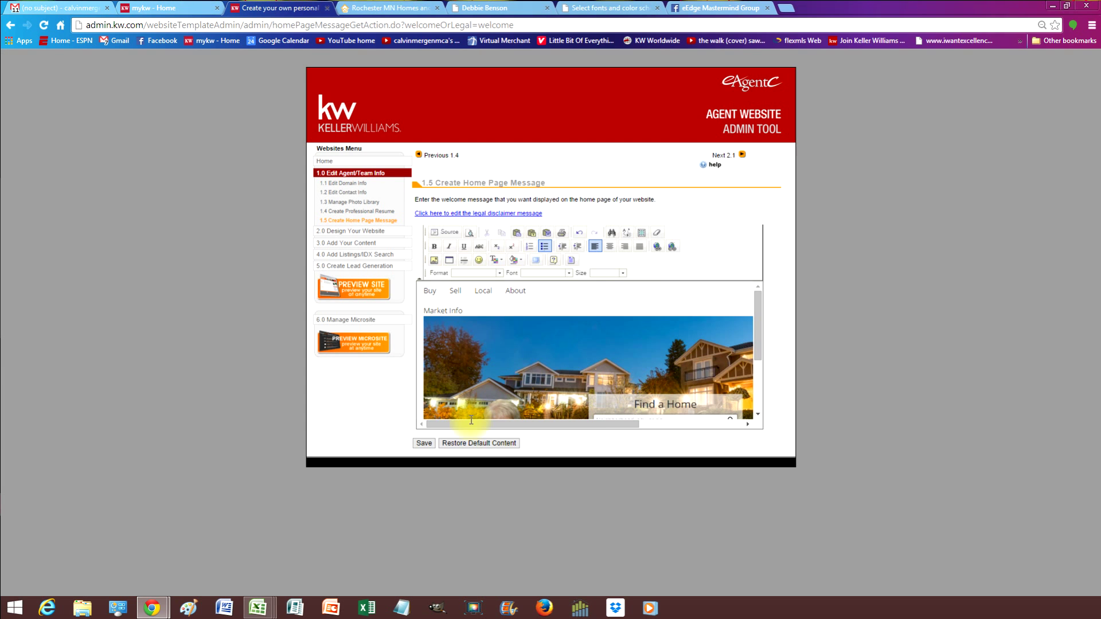
Step: Select the inserted photo and copy the Buy home search page address from the live site
left_click(472, 386)
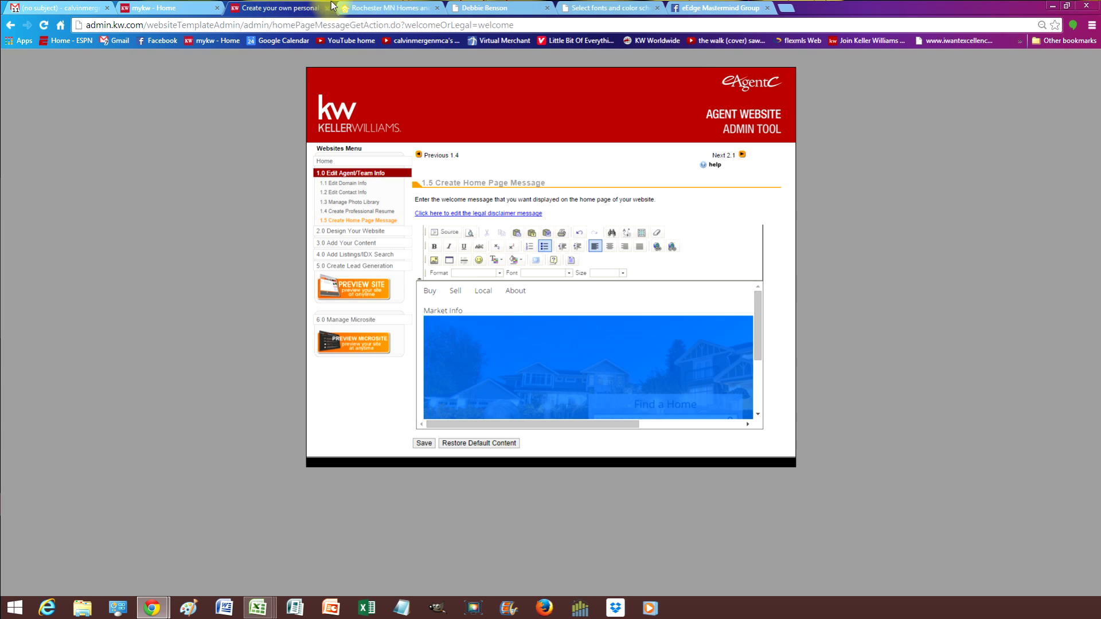
left_click(352, 7)
left_click(383, 125)
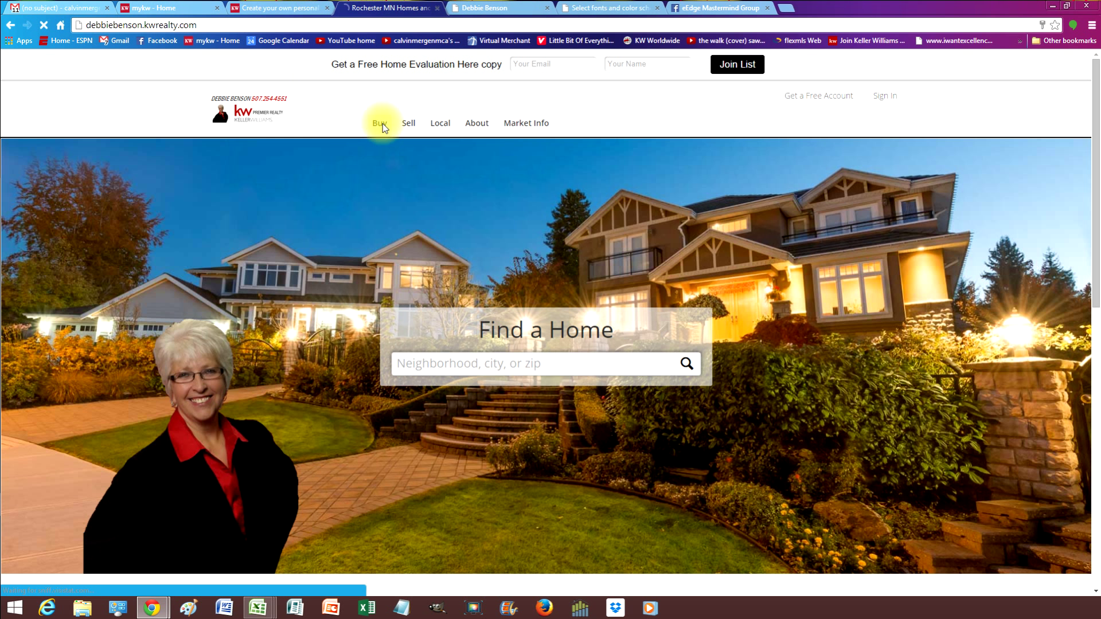
left_click(257, 22)
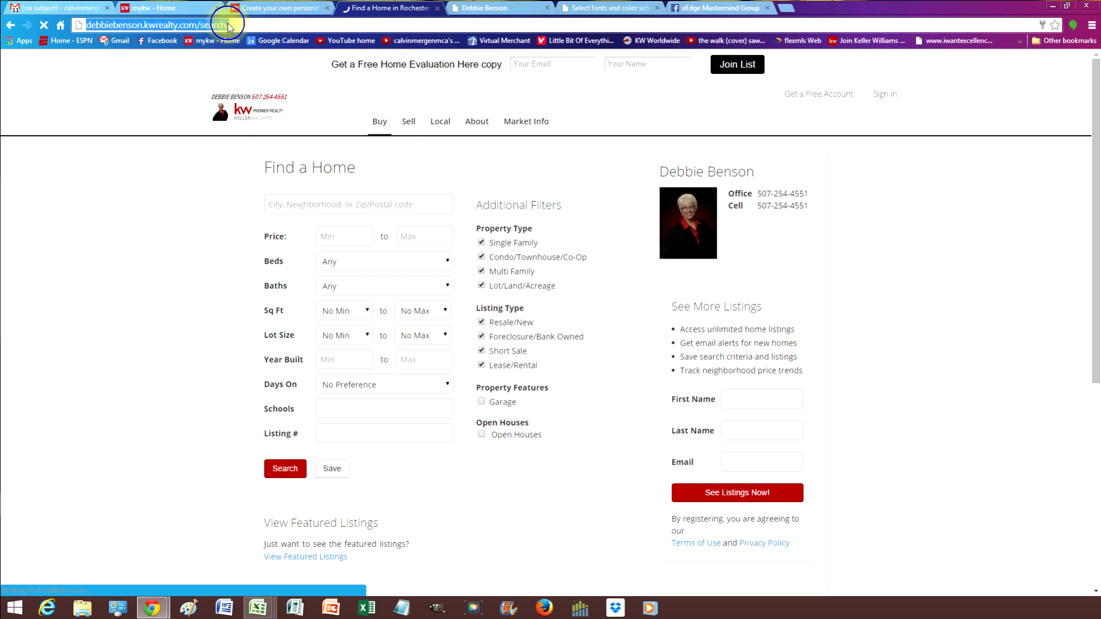
right_click(229, 24)
left_click(262, 55)
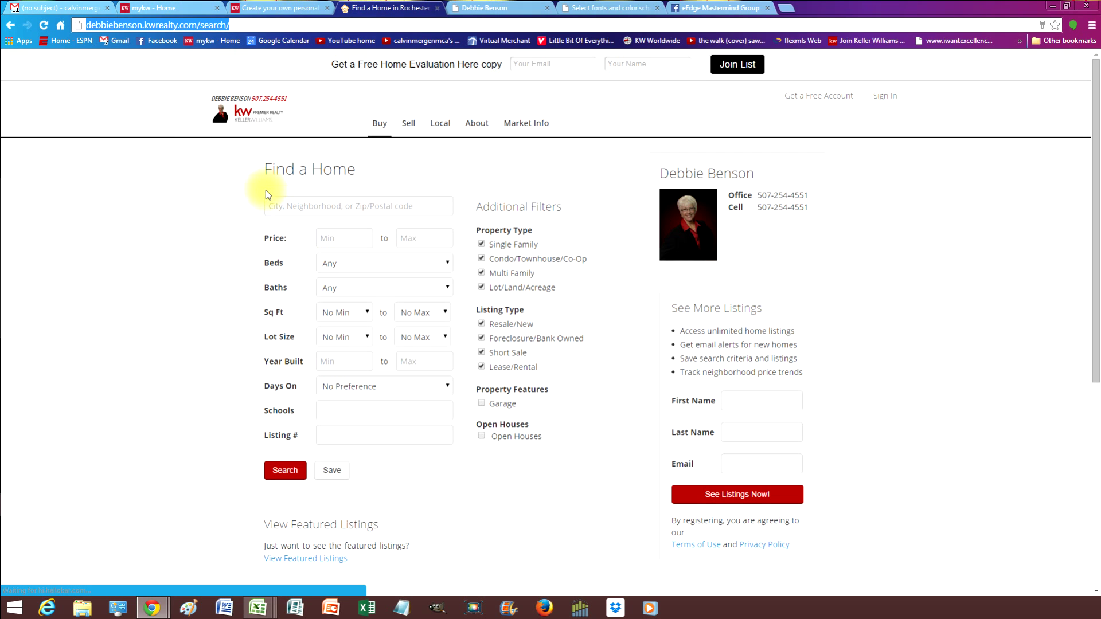
left_click(276, 8)
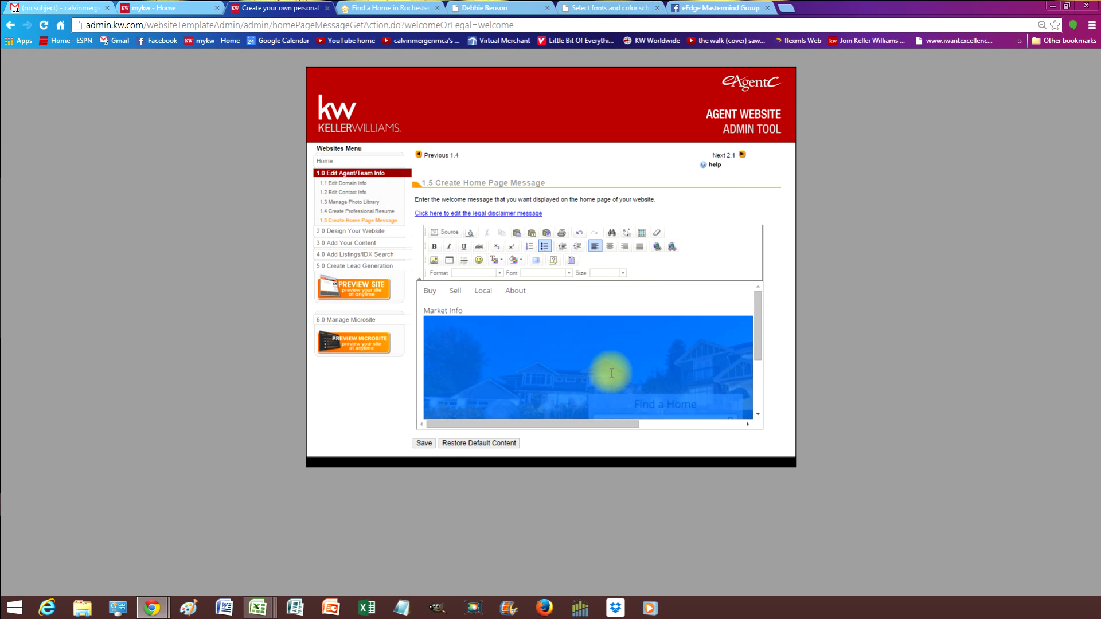
Step: Link the photo to the copied search page address and save the home page message
left_click(657, 246)
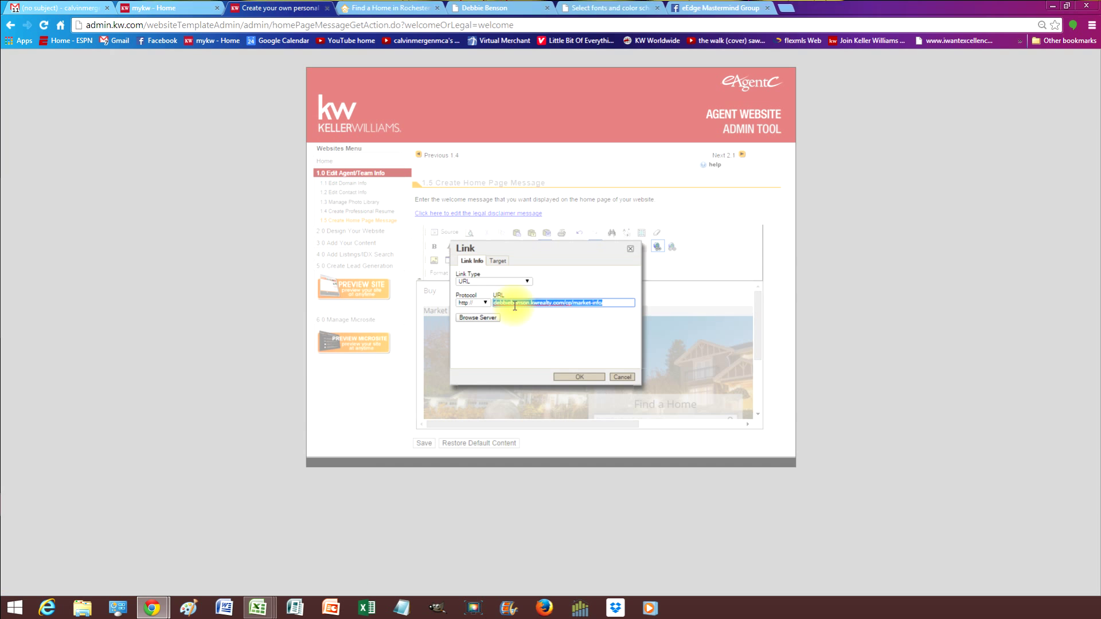
key("ctrl+v")
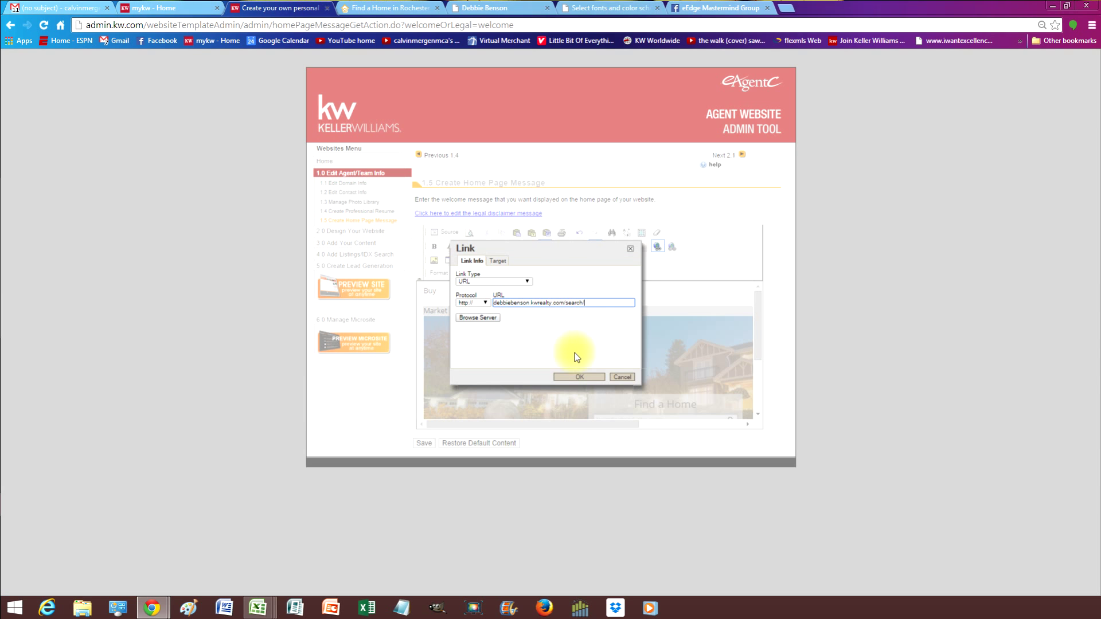
left_click(589, 380)
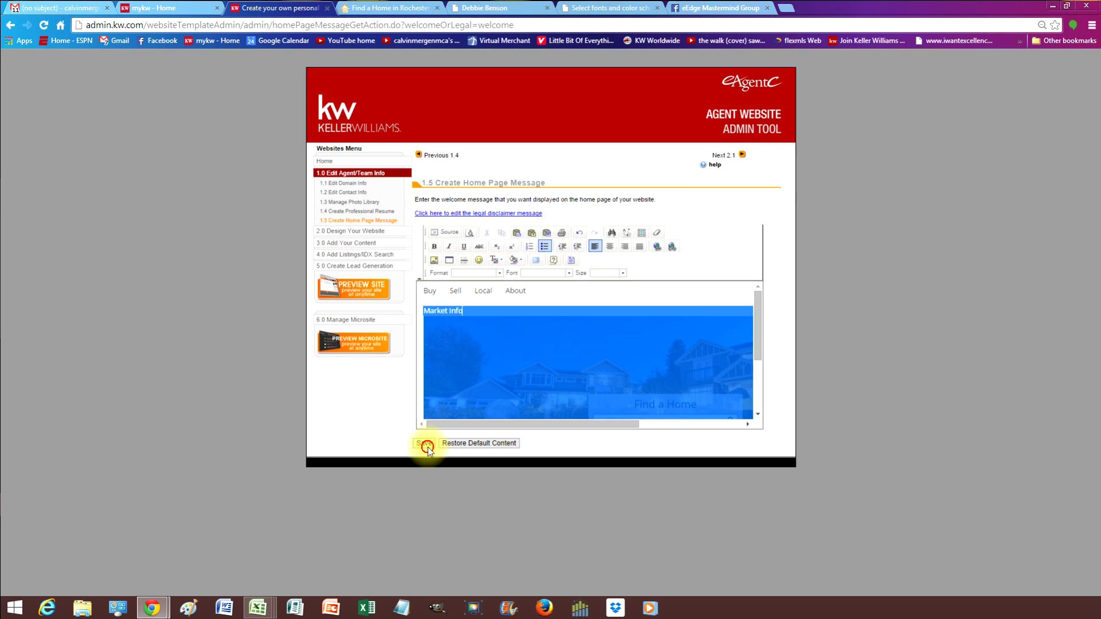
left_click(425, 445)
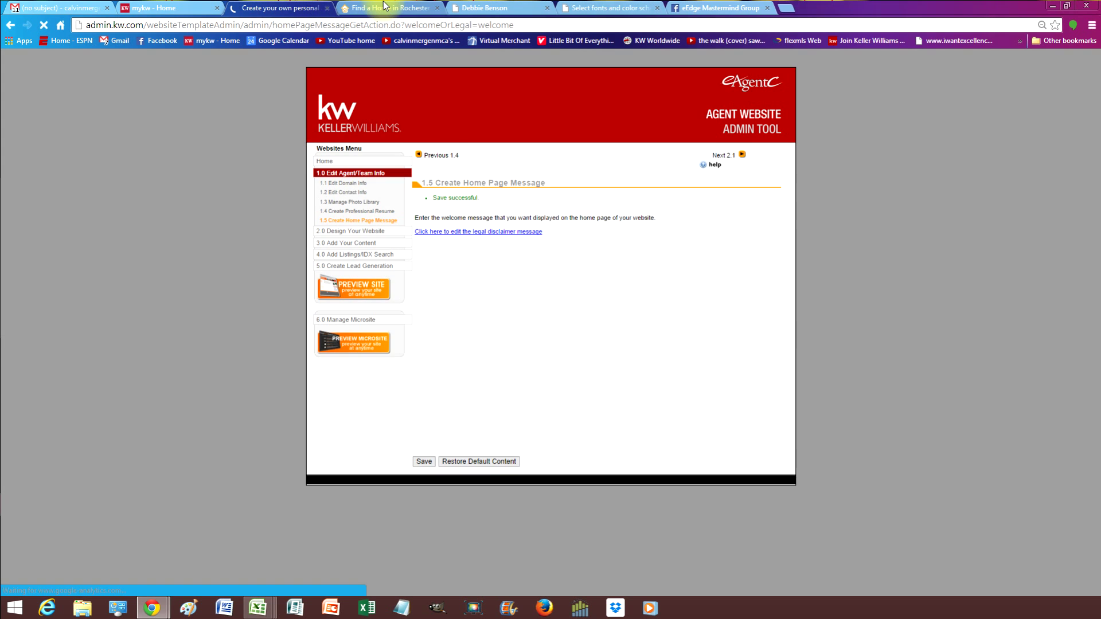
Step: Switch to the agent's home page tab and reload it until the house banner shows
left_click(384, 6)
key("ctrl+Tab")
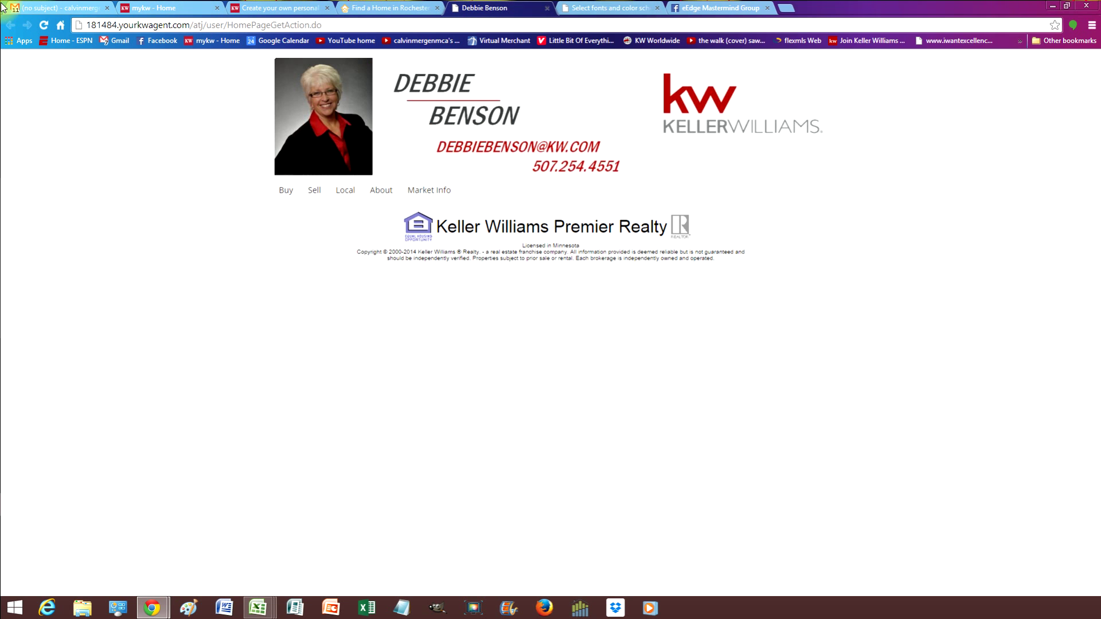
left_click(44, 24)
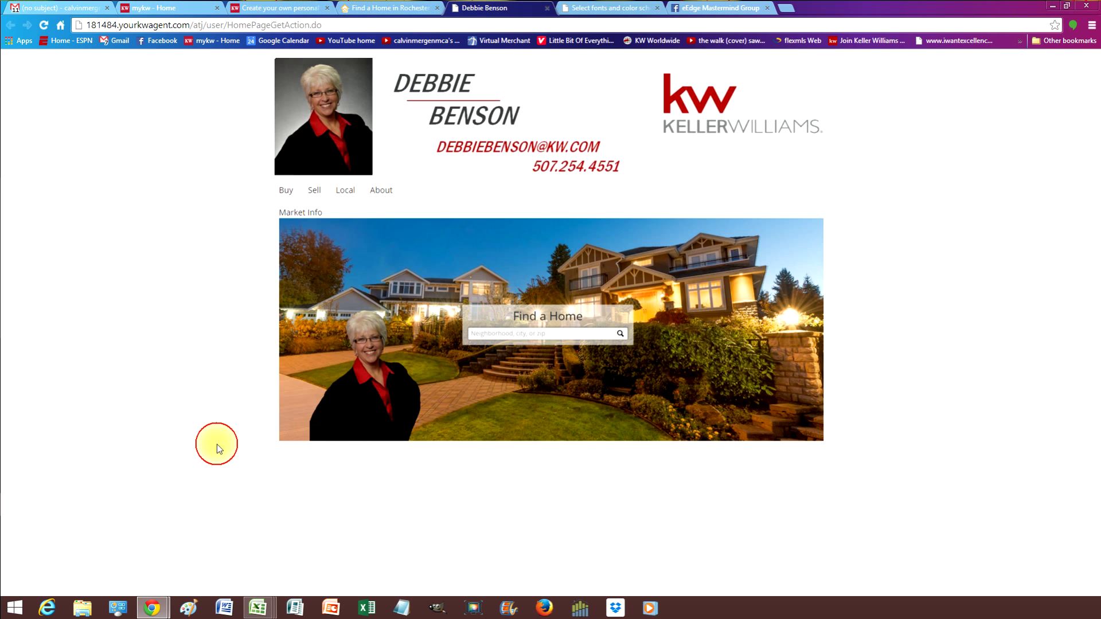
left_click(44, 25)
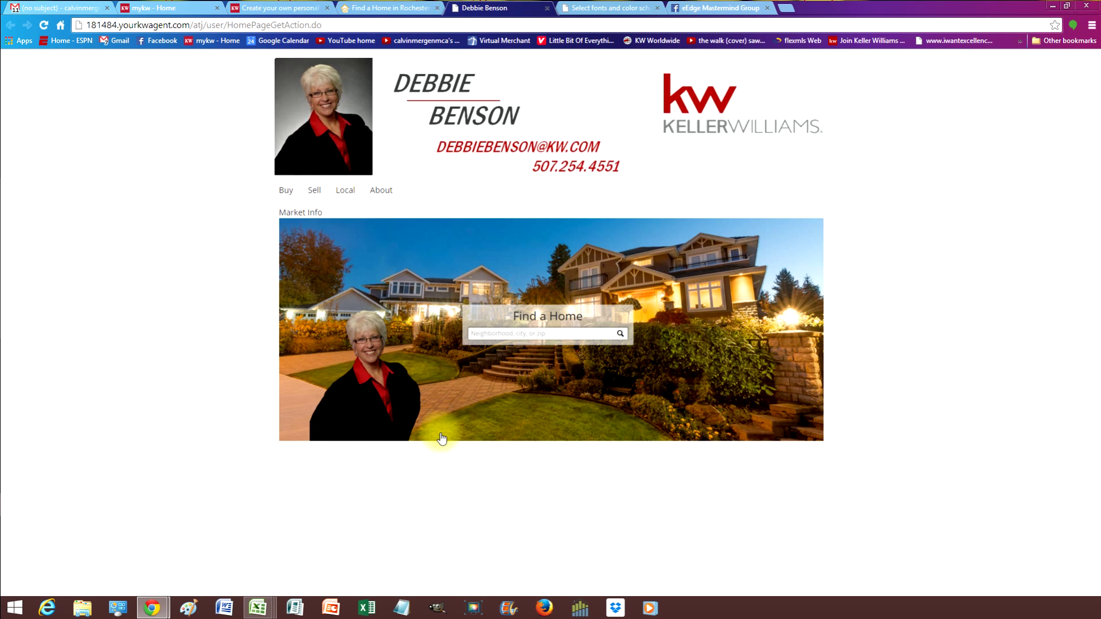
Step: Test the header photo's link and the Sell link, then switch to the Find a Home in Rochester tab
left_click(441, 439)
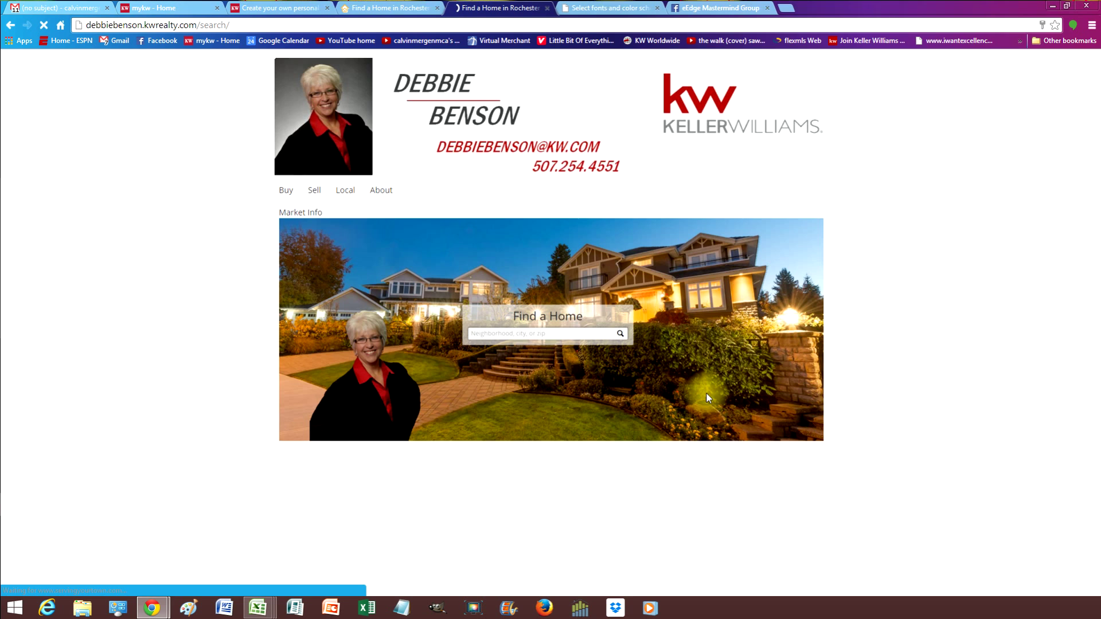
left_click(11, 27)
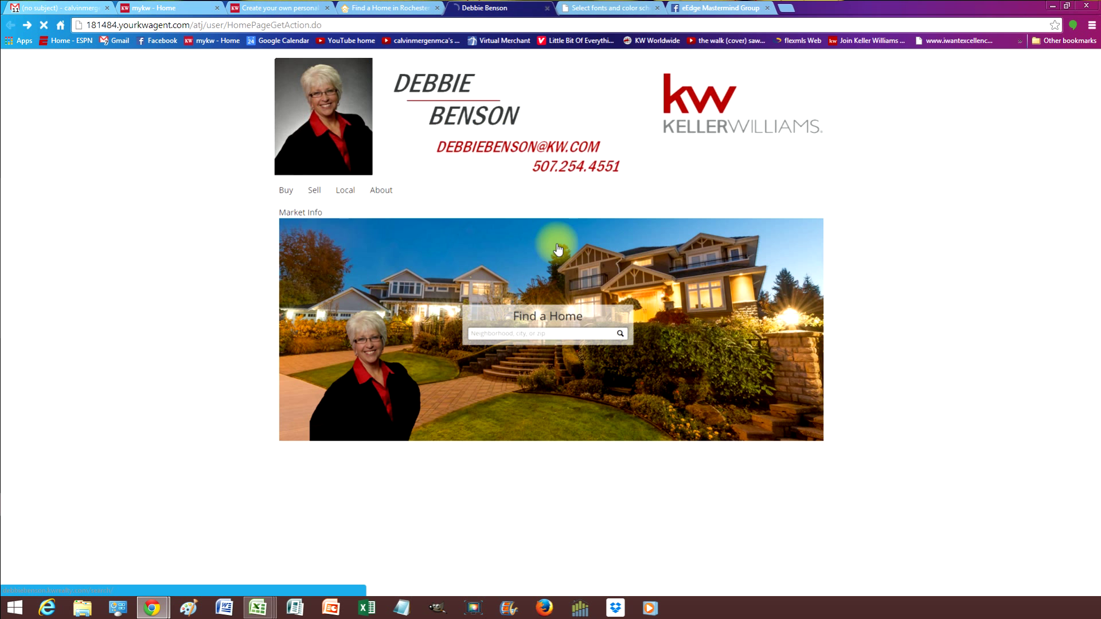
left_click(557, 248)
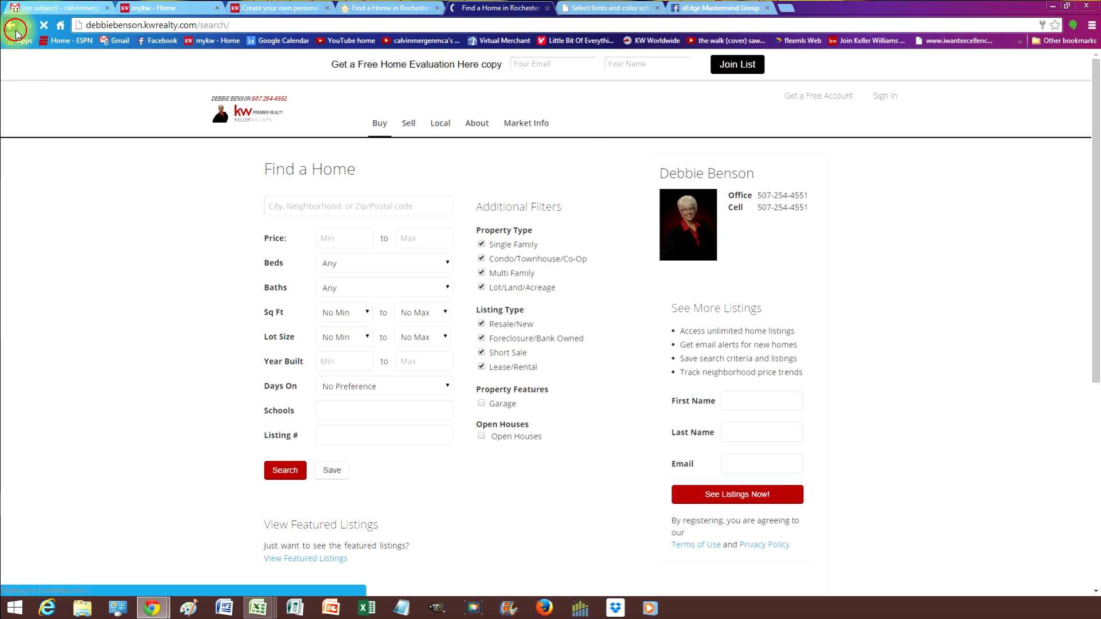
left_click(16, 29)
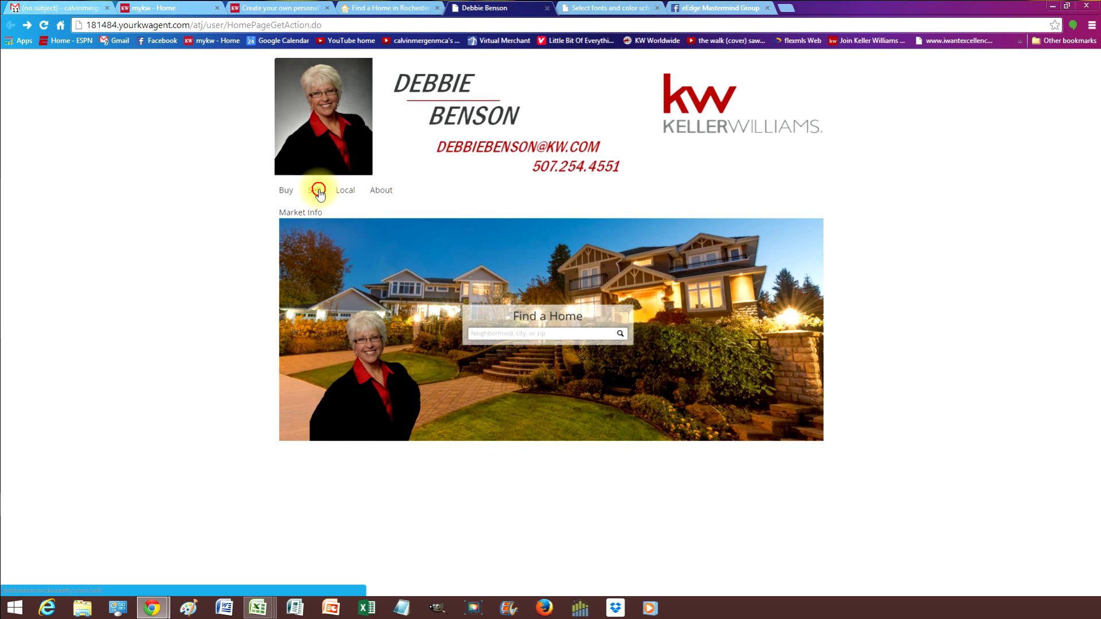
left_click(317, 190)
left_click(10, 25)
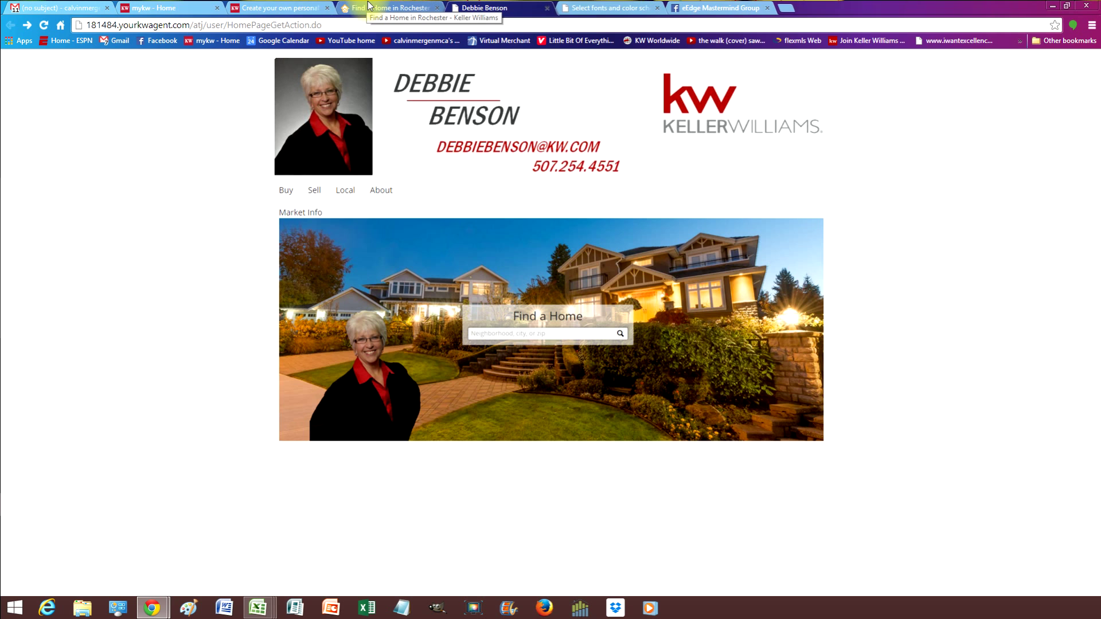
left_click(369, 6)
Step: Open the Rochester MN Homes main page and look over its content
left_click(265, 111)
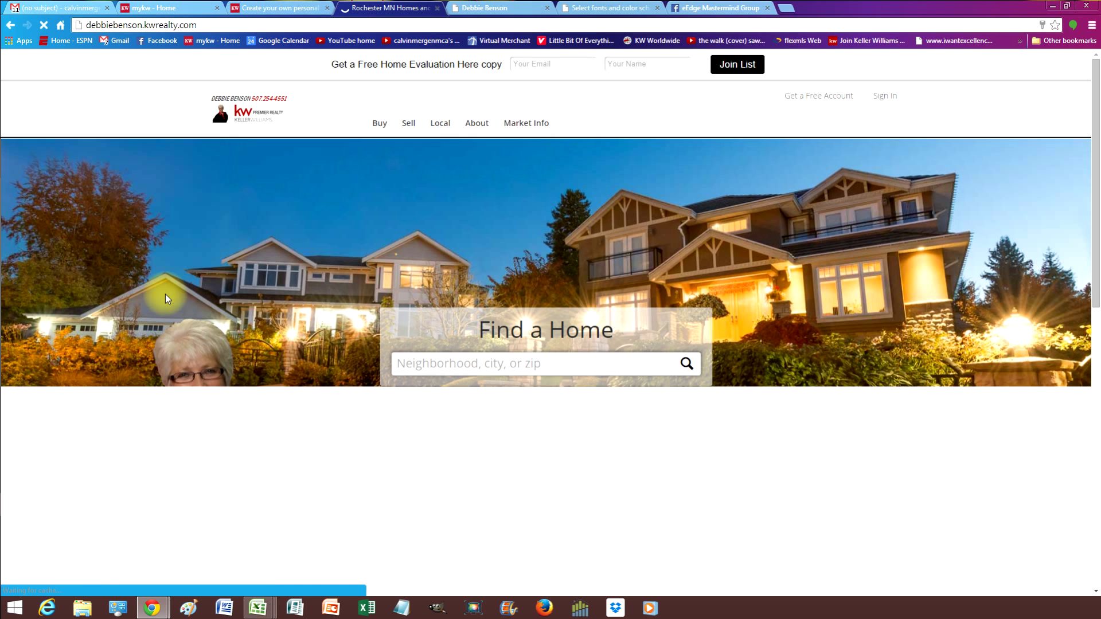
scroll(241, 301, "down", 10)
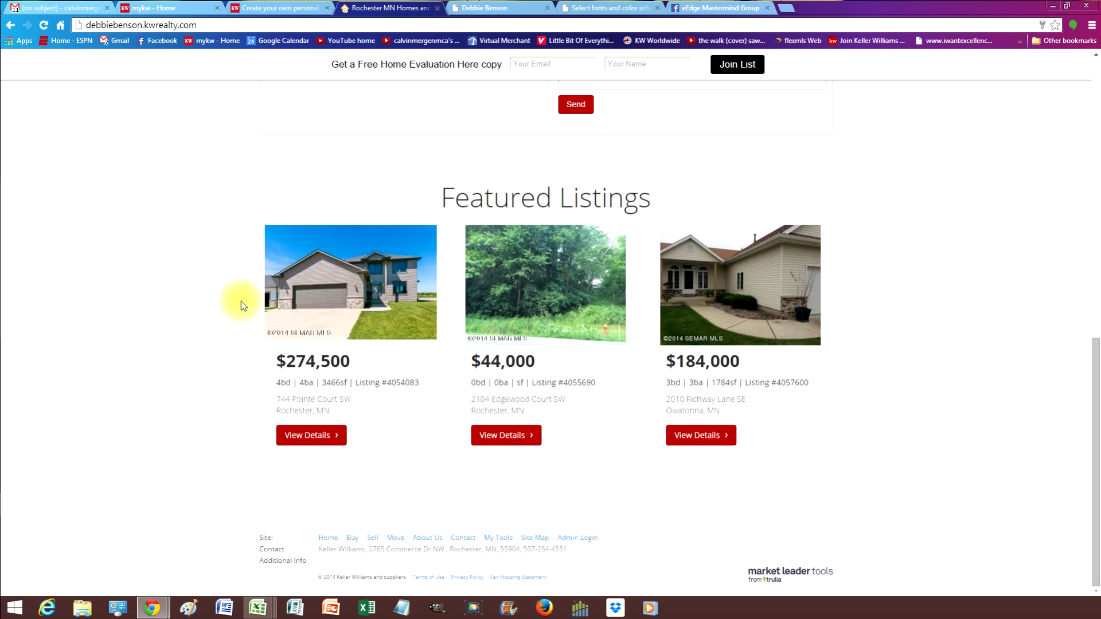
scroll(241, 301, "up", 10)
scroll(239, 301, "down", 9)
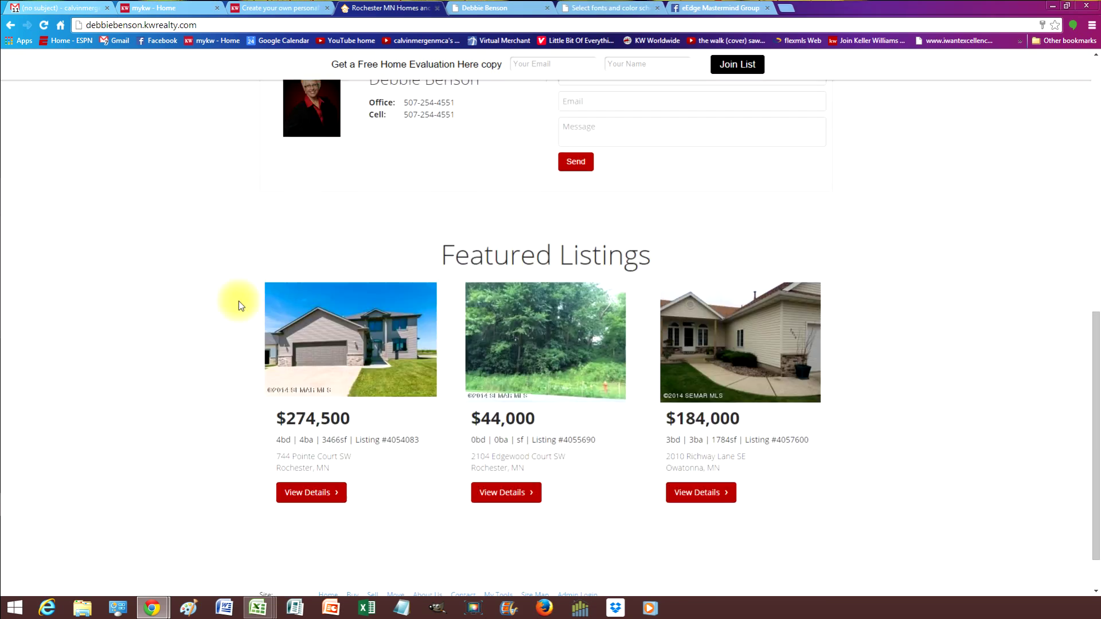
scroll(238, 301, "up", 10)
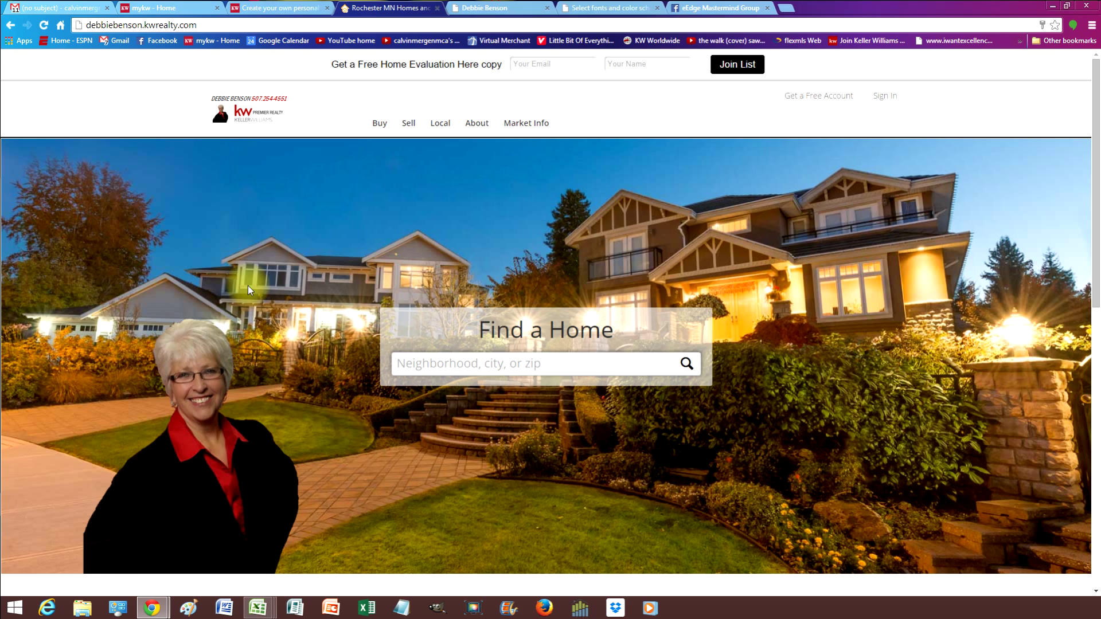
Step: Open the agent's public website in a new tab and select its footer text and app images
left_click(787, 6)
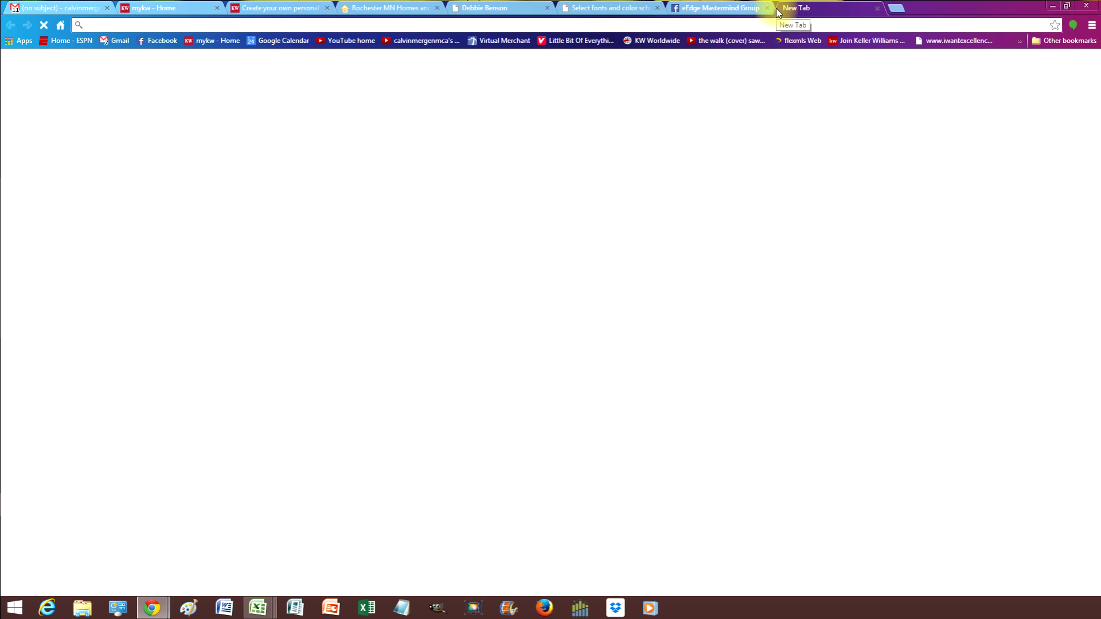
type("mikesulla.com")
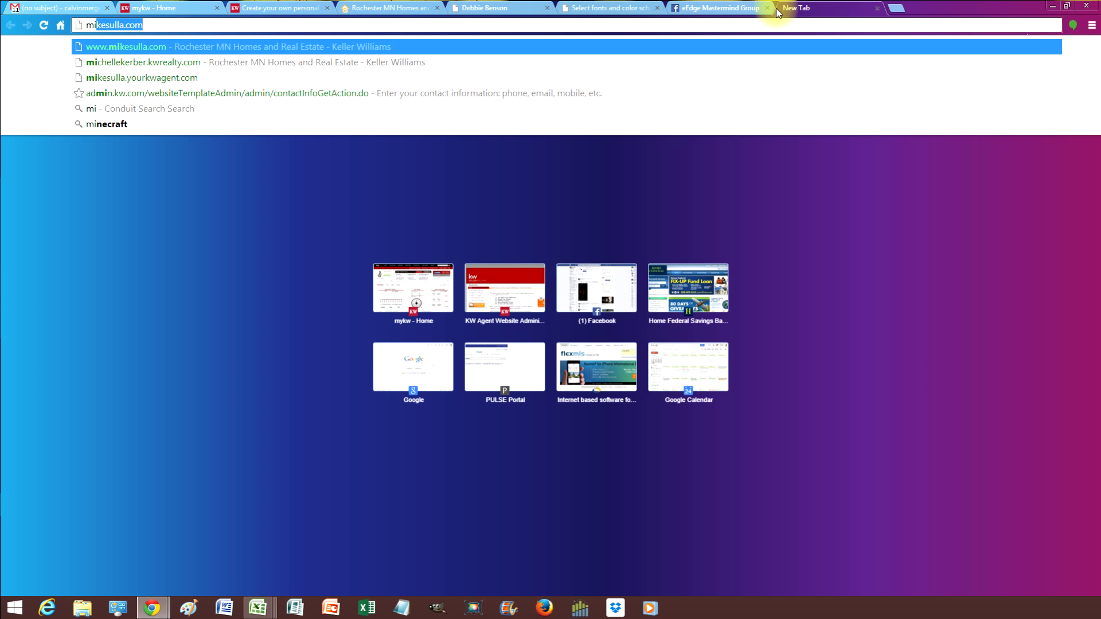
key("Return")
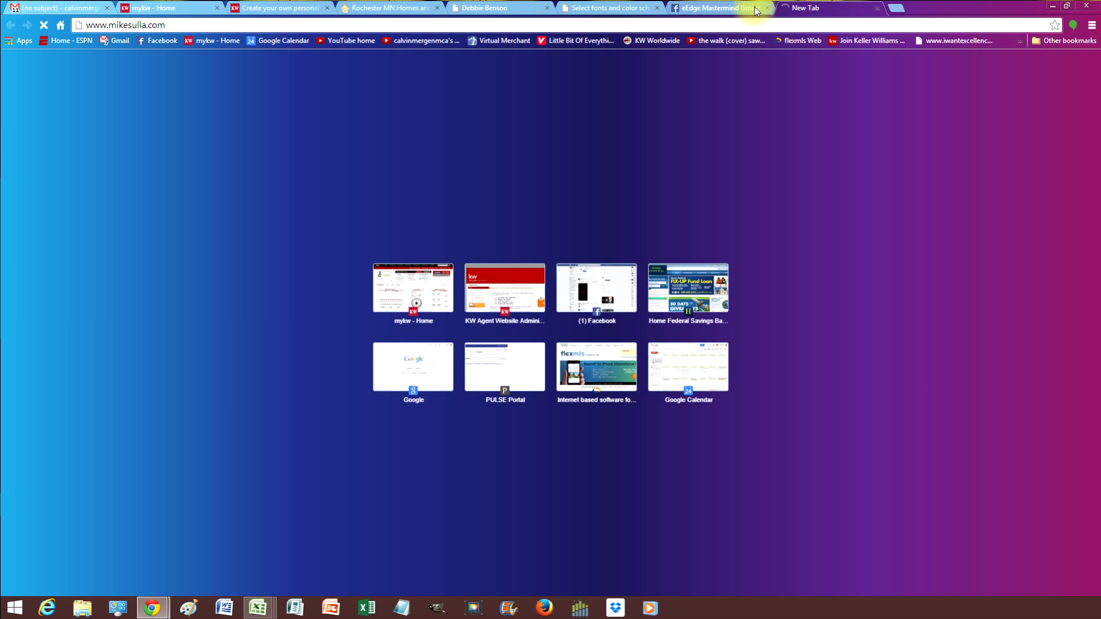
left_click_drag(770, 6, 273, 5)
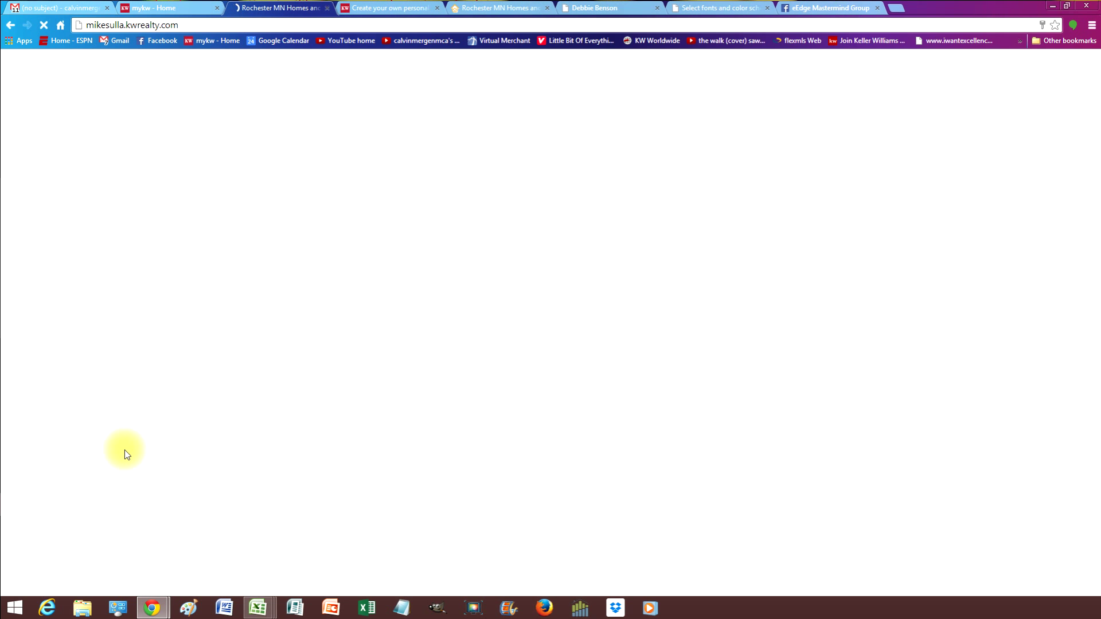
scroll(126, 448, "down", 6)
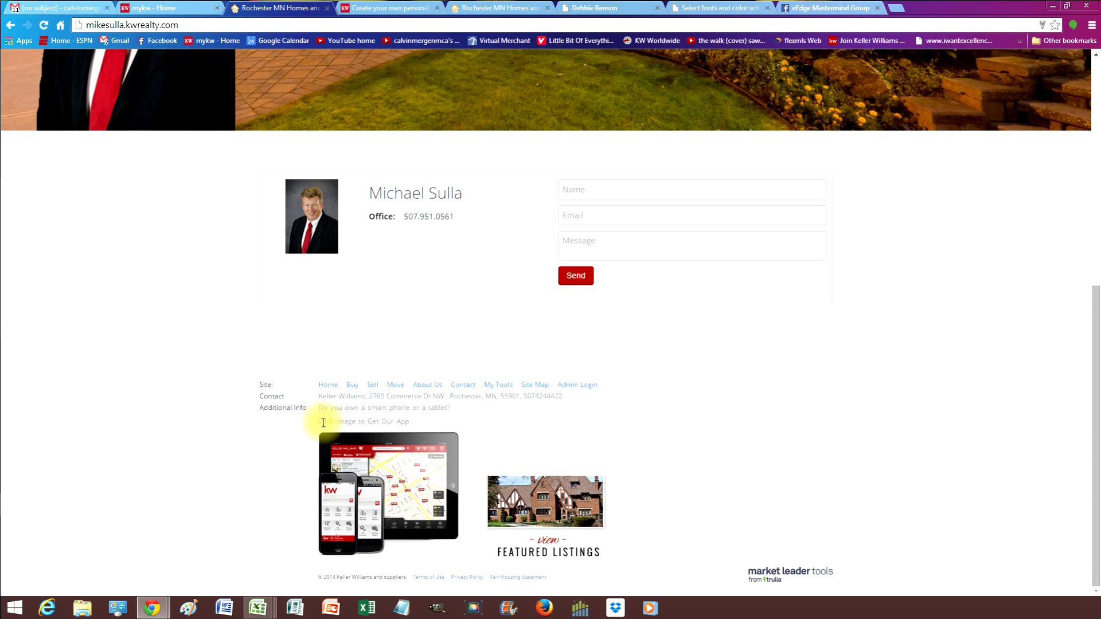
left_click_drag(321, 409, 674, 495)
Step: Paste the copied website content into the empty home page message
left_click(674, 494)
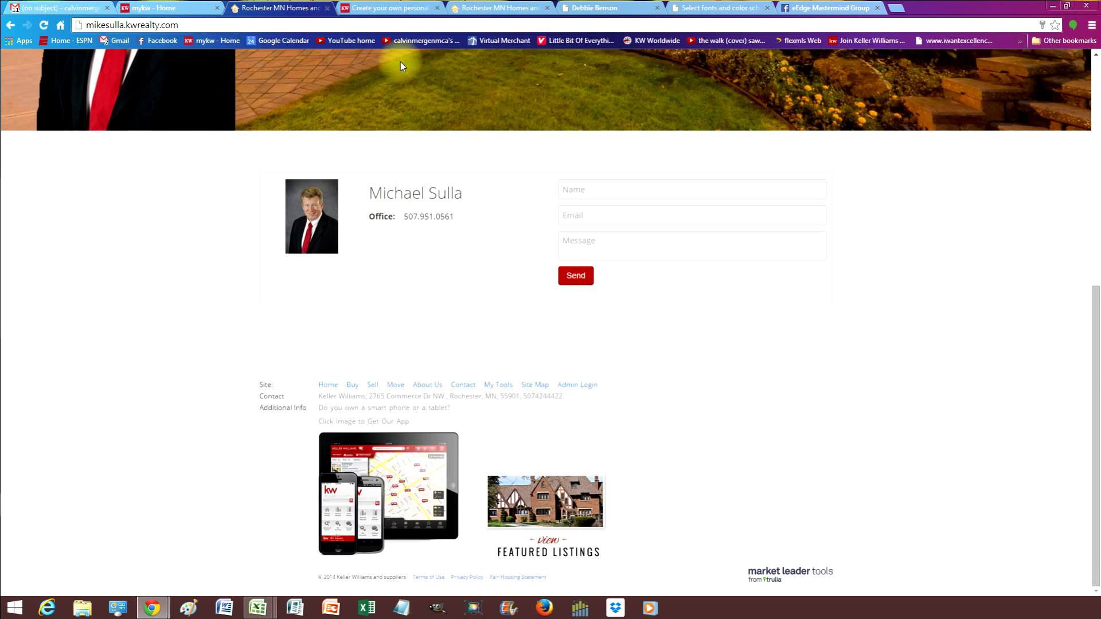
left_click(396, 8)
left_click(582, 396)
key("ctrl+v")
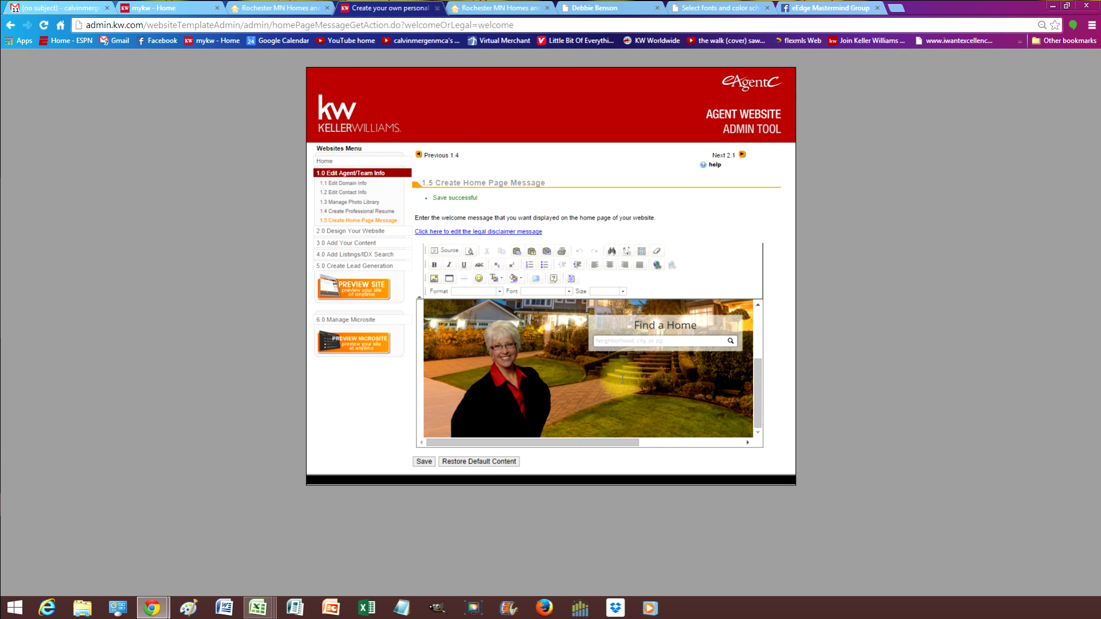
Step: Maximize the message editor, trial-delete before Market Info and undo it, then view the live site
left_click(537, 279)
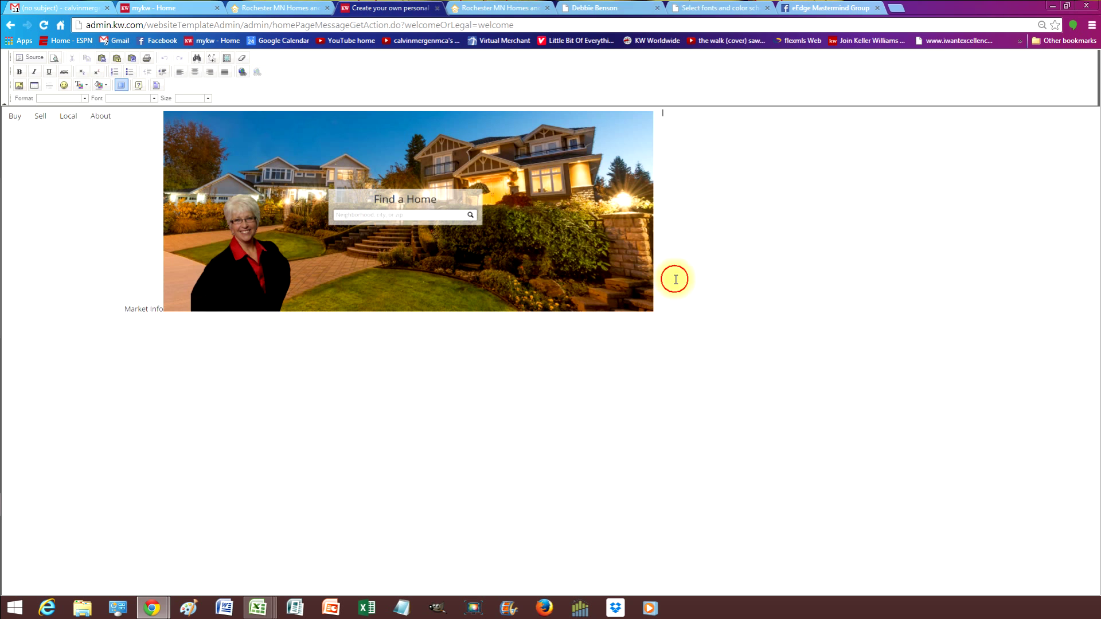
left_click(161, 305)
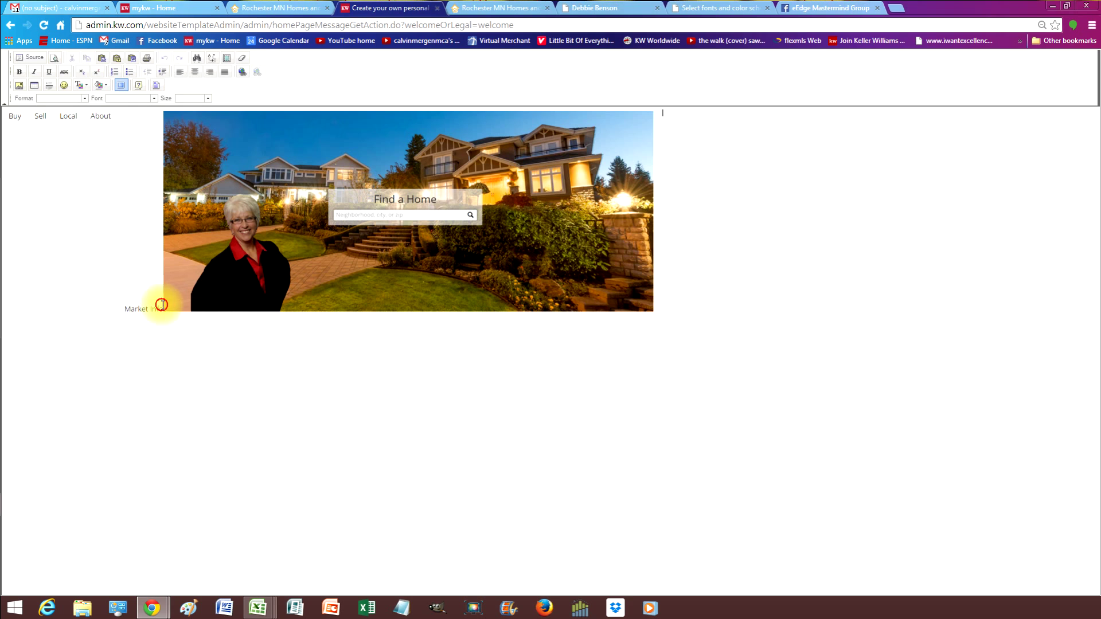
left_click(127, 310)
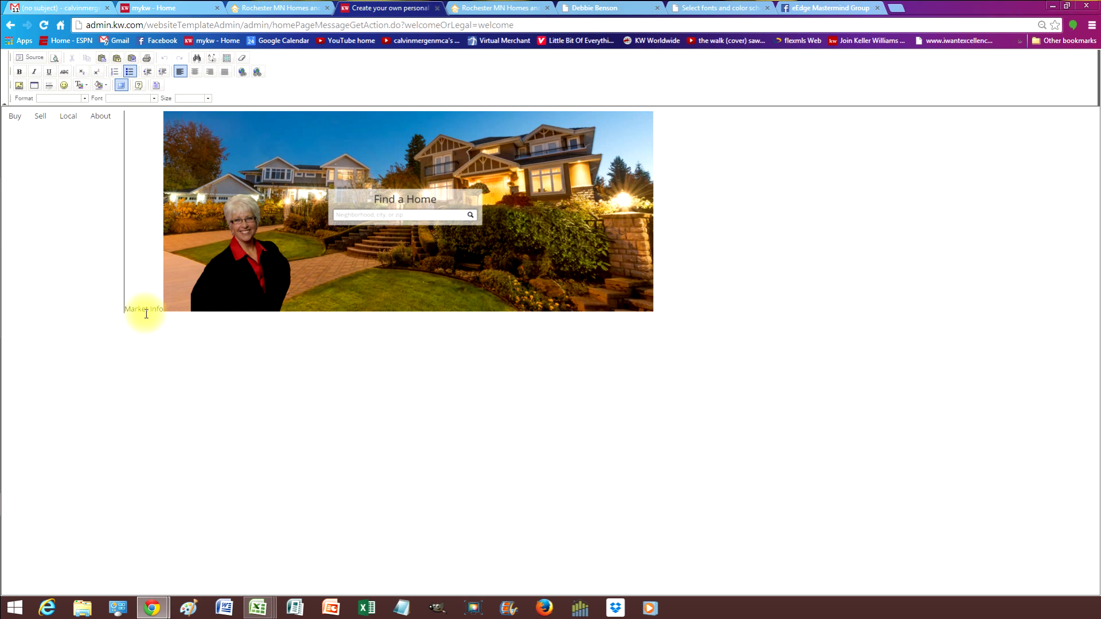
key("BackSpace")
key("Delete")
key("Delete")
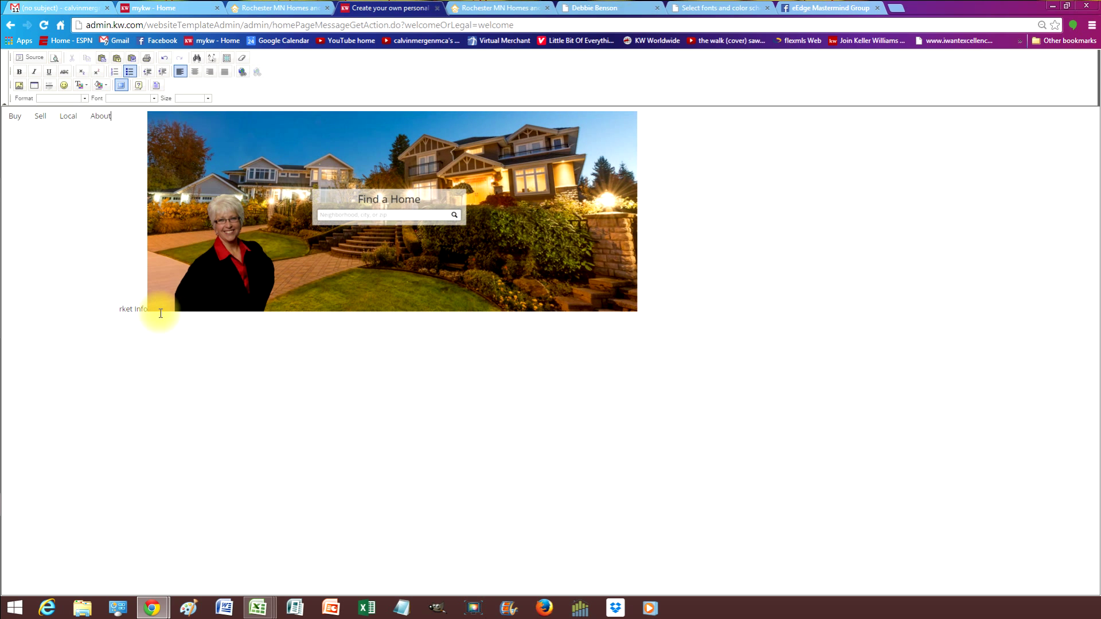
key("ctrl+z")
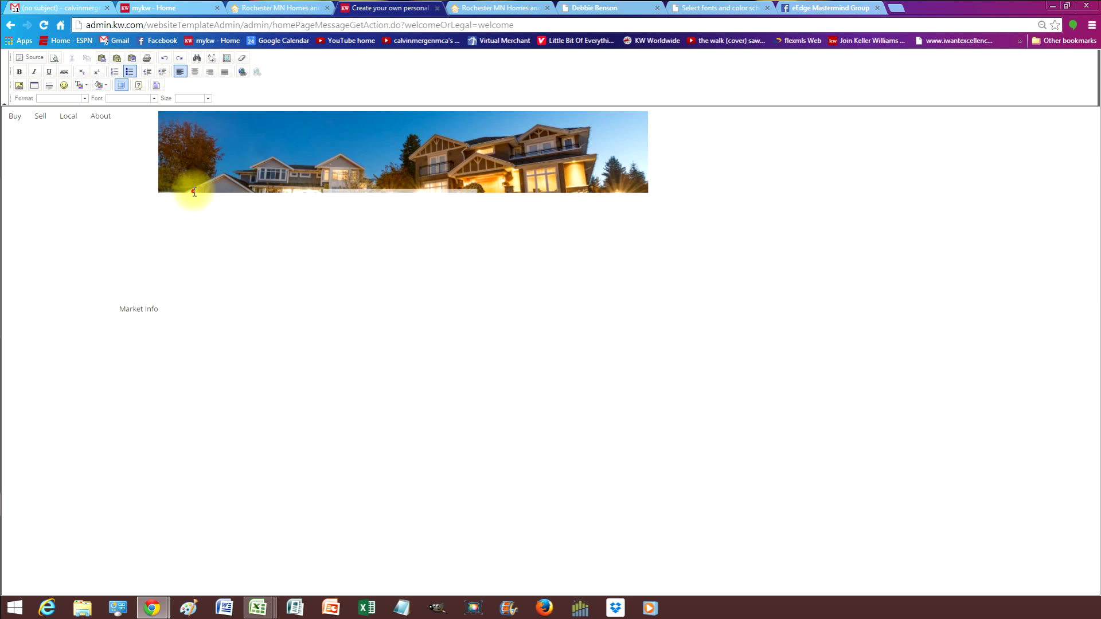
left_click(235, 122)
key("ctrl+Tab")
key("ctrl+Tab")
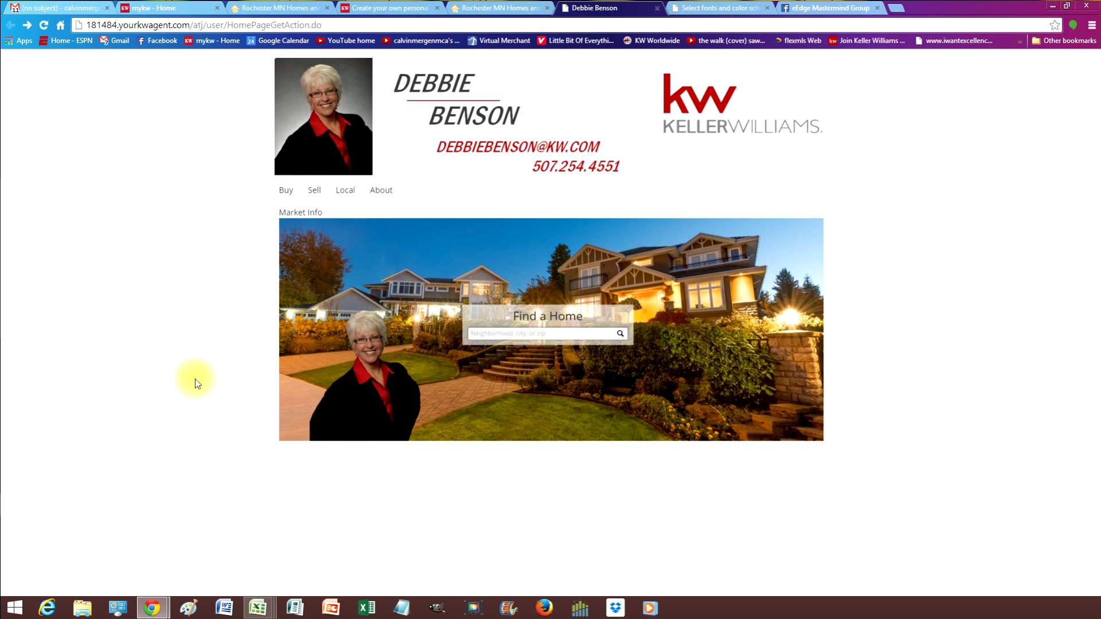
Step: Verify the header image opens the Find a Home page, then load the agent's personal website address
left_click(452, 383)
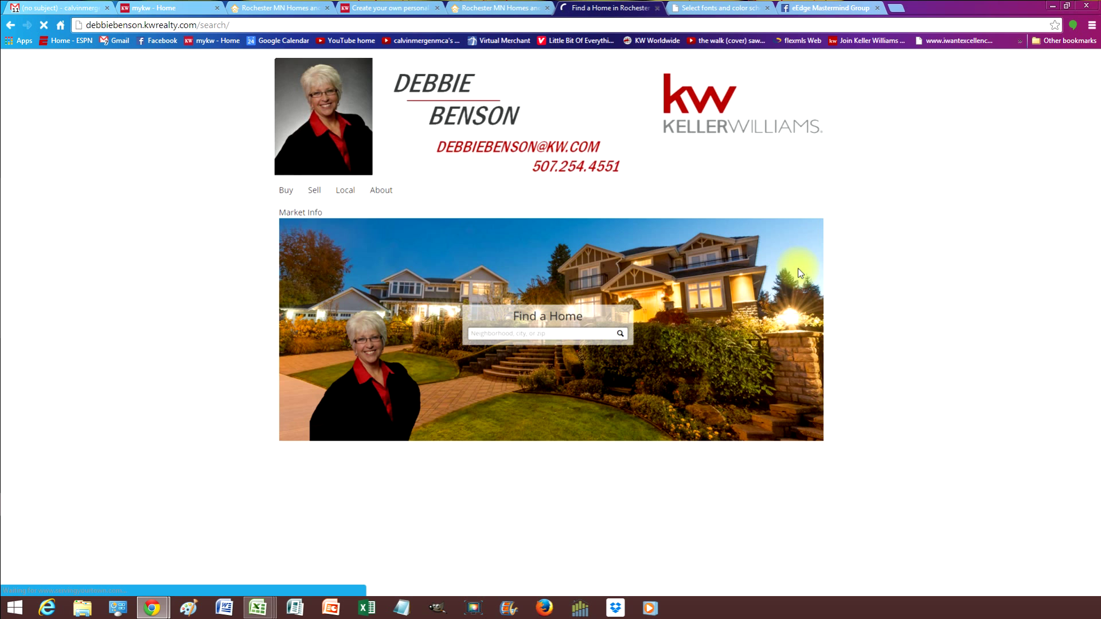
left_click(8, 28)
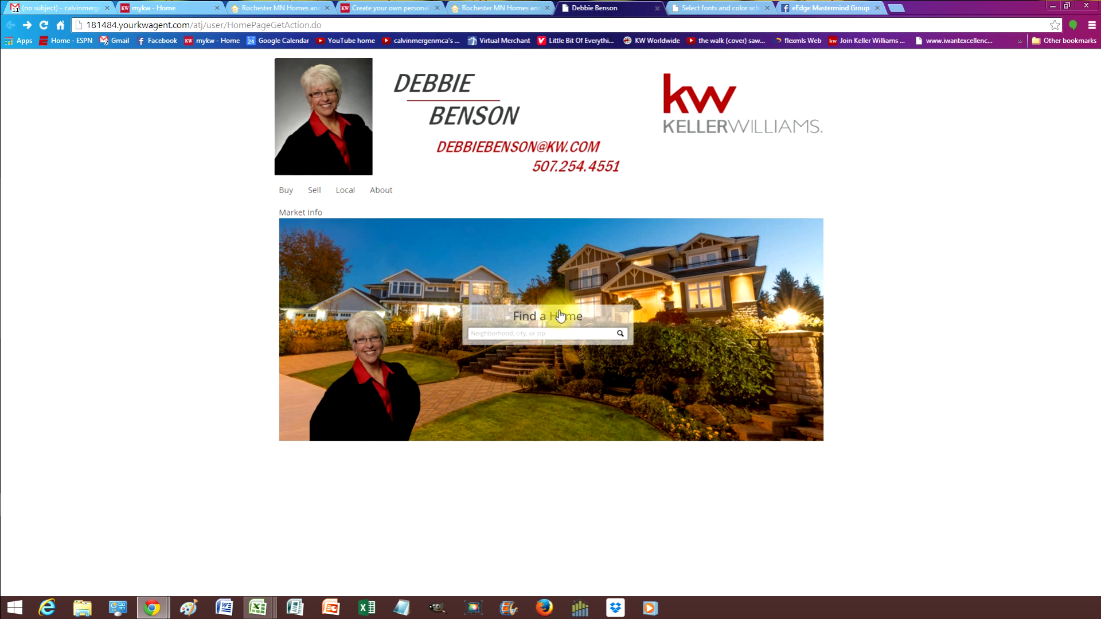
left_click(702, 8)
left_click(703, 26)
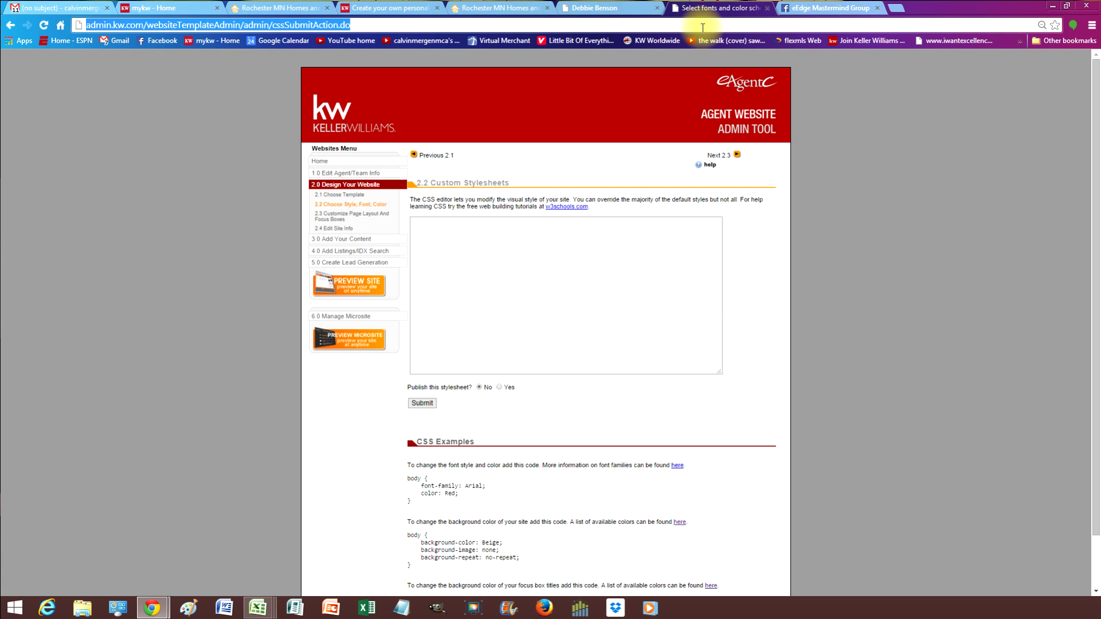
type("www.mikesulla.com")
key("Return")
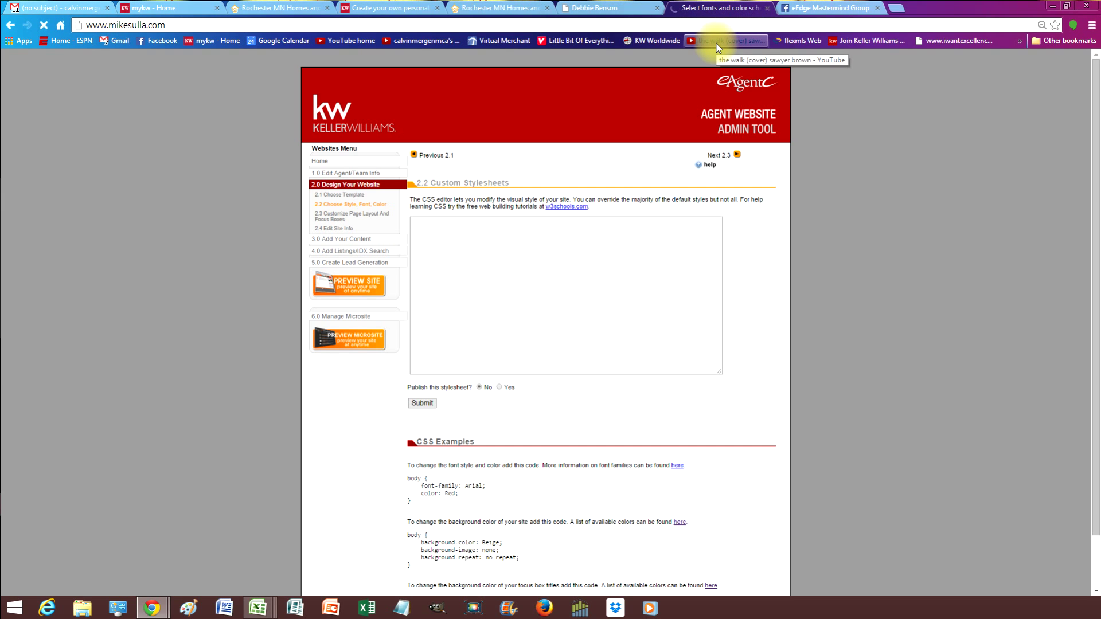
Step: Open the agent's yourkwagent.com site from the address-bar suggestion
left_click(657, 24)
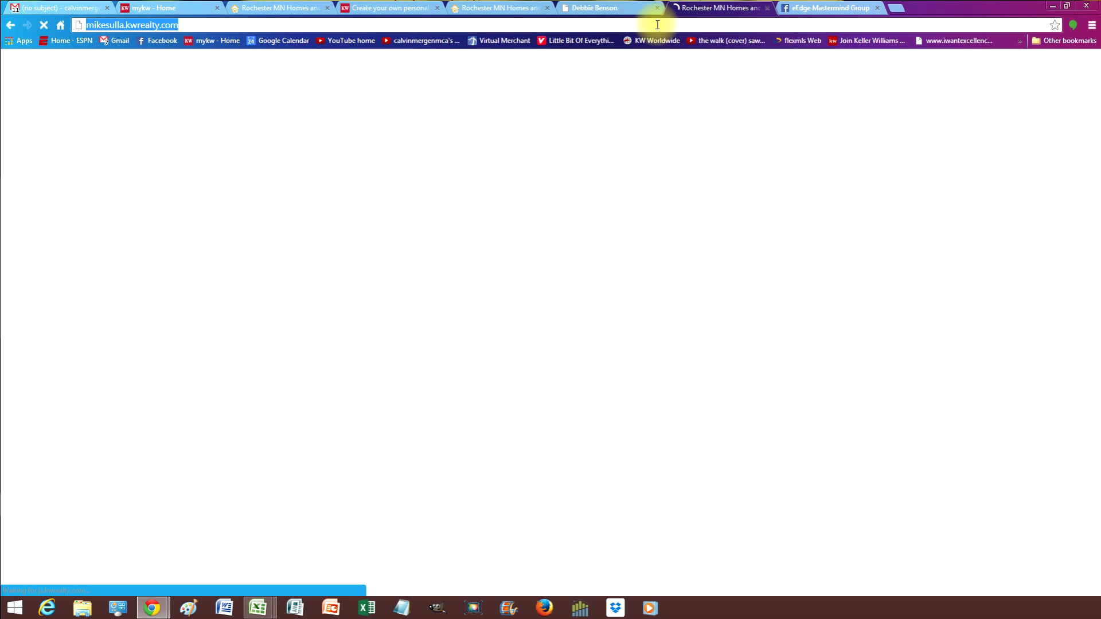
type("mik")
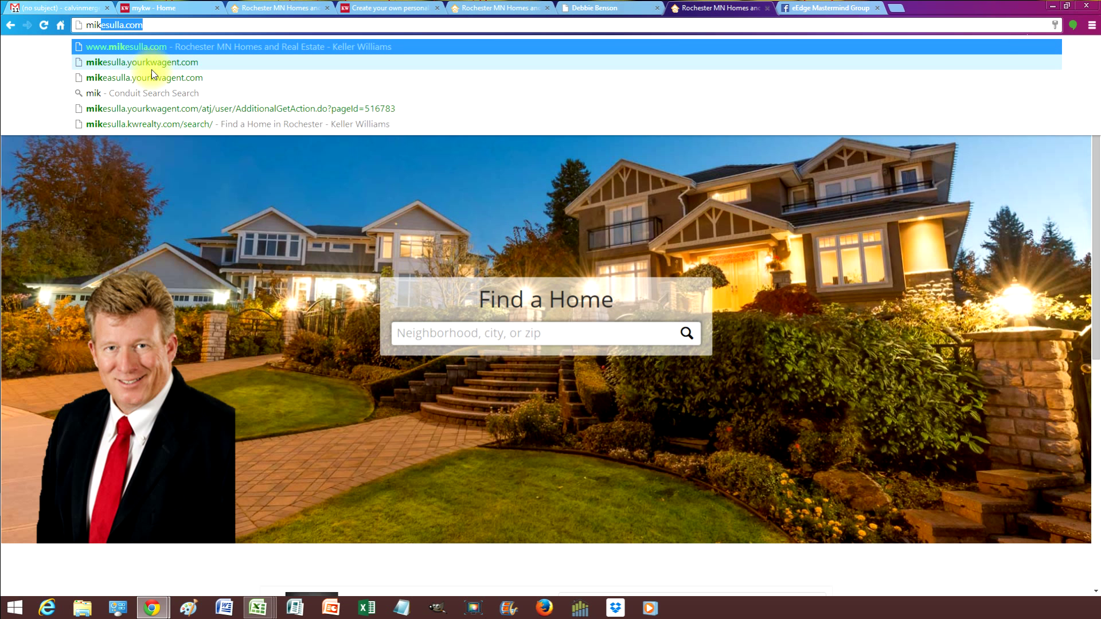
left_click(148, 62)
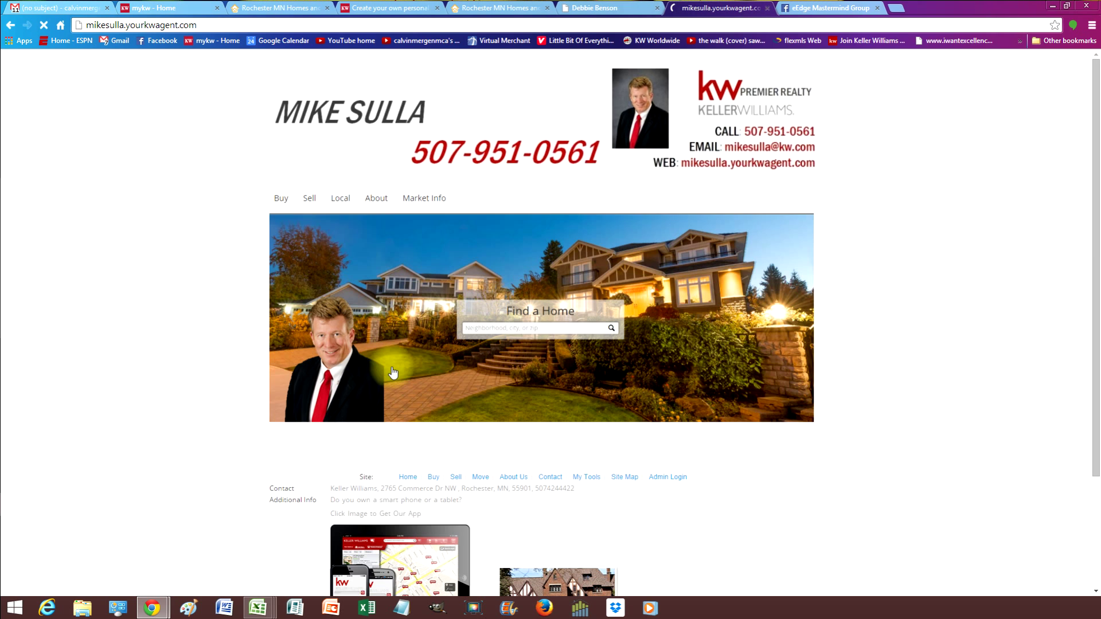
scroll(892, 469, "down", 2)
scroll(892, 469, "down", 1)
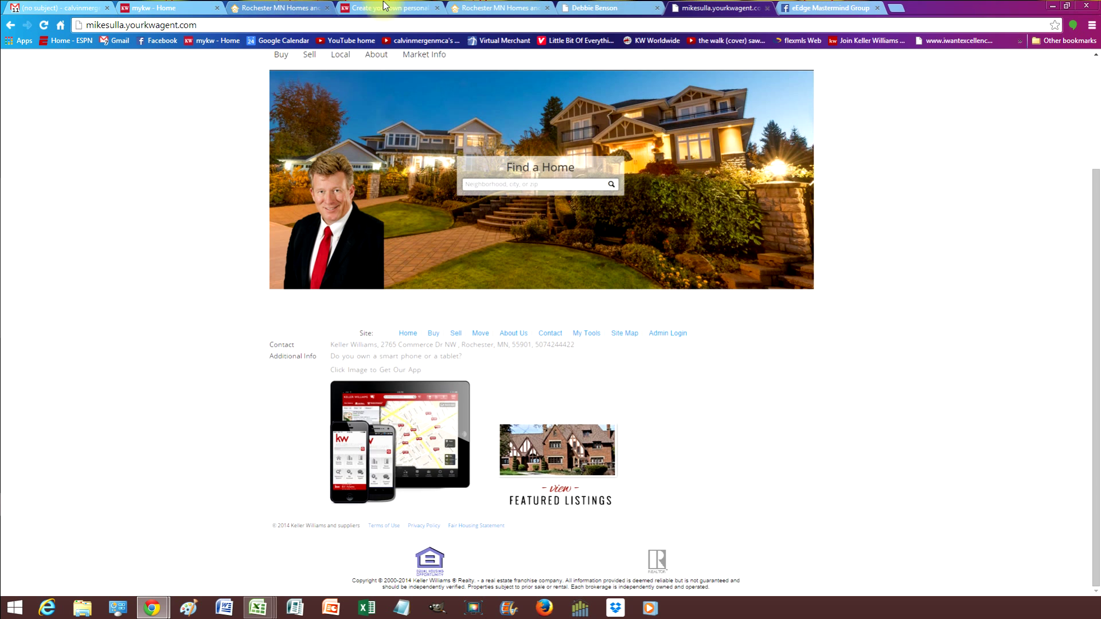
left_click(605, 7)
left_click(544, 7)
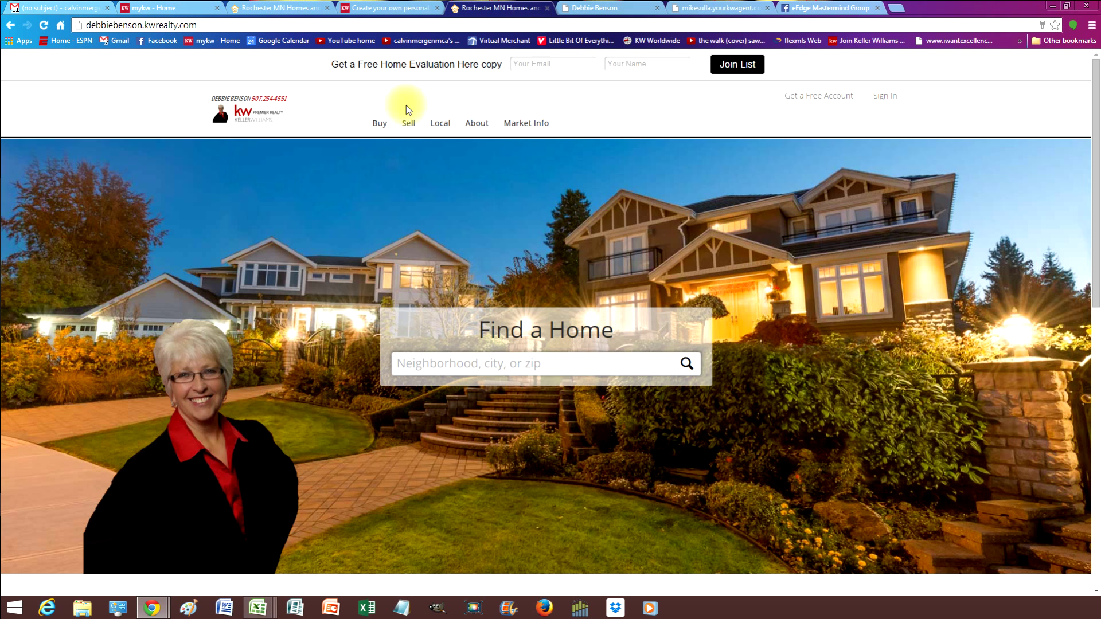
left_click(440, 26)
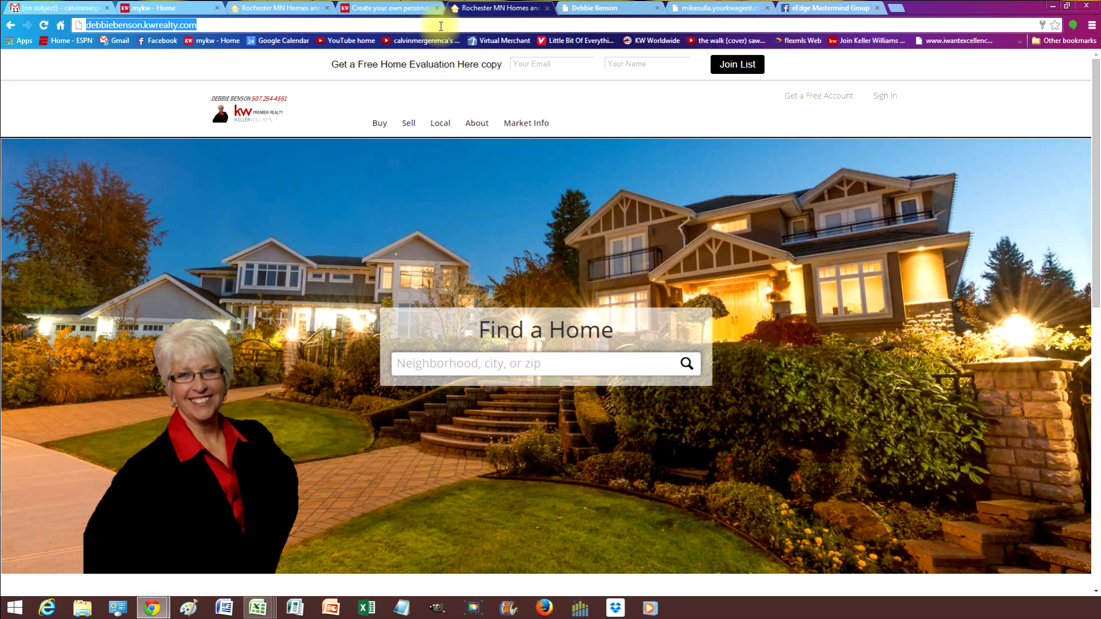
type("mik")
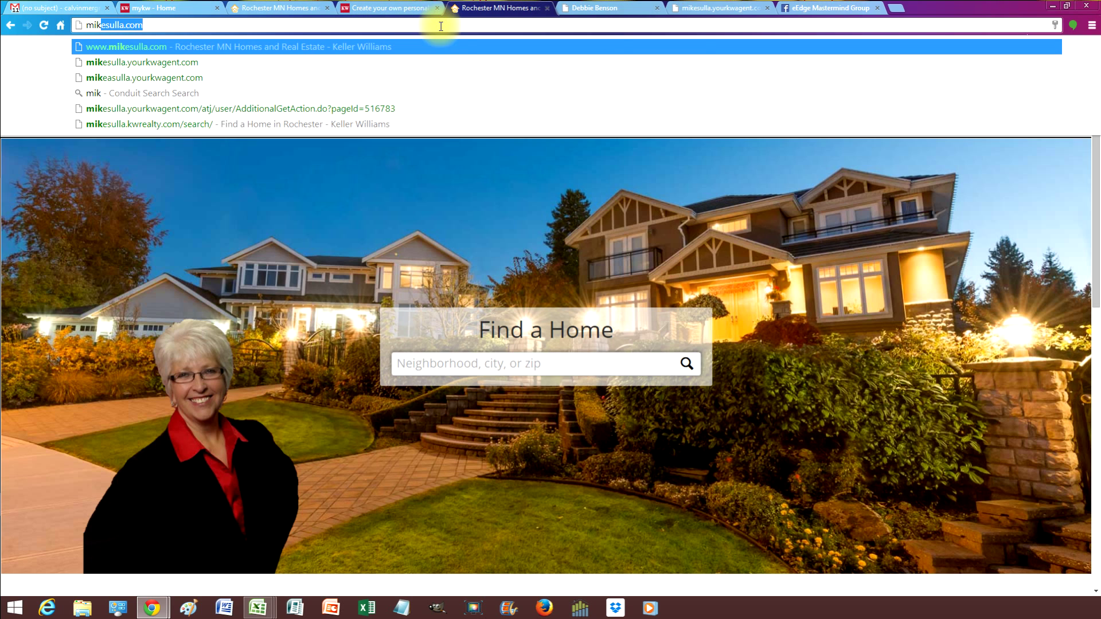
key("Return")
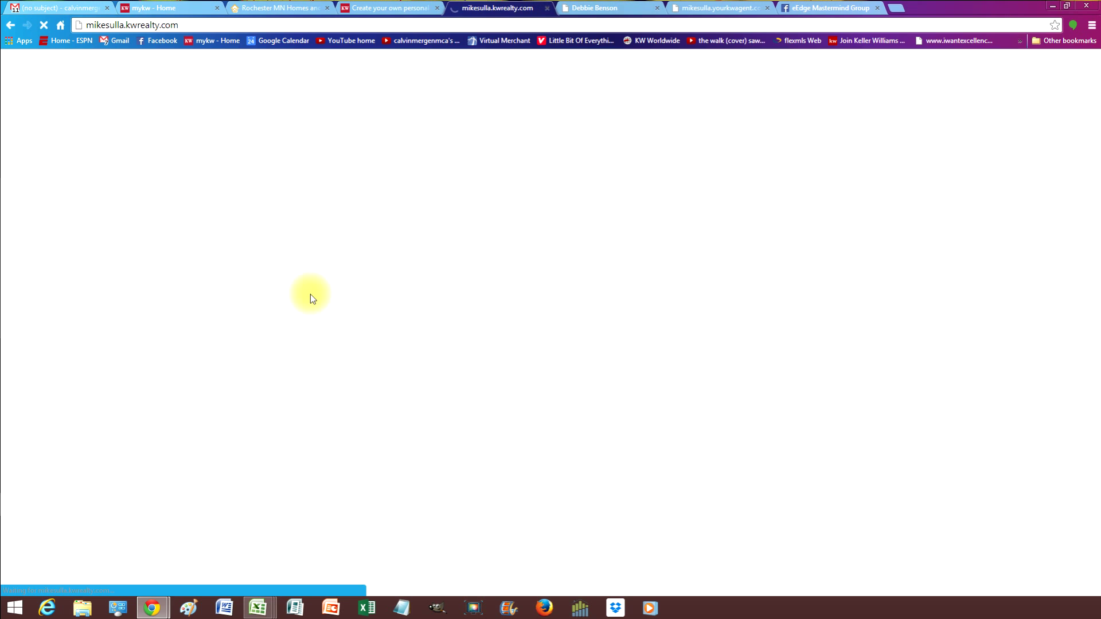
scroll(184, 392, "down", 5)
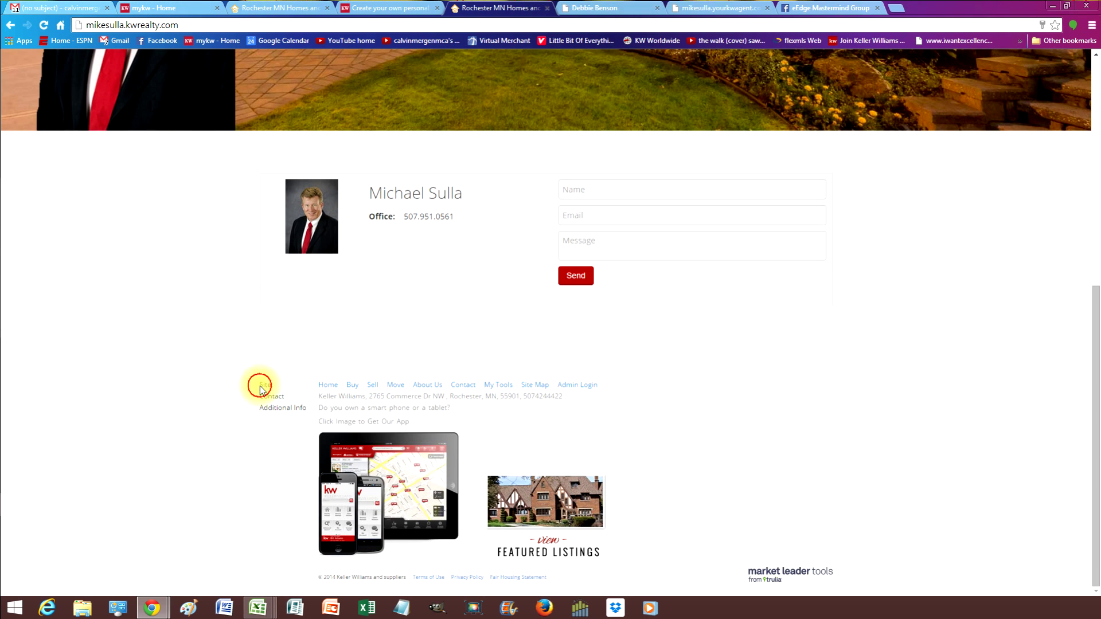
left_click_drag(259, 385, 654, 539)
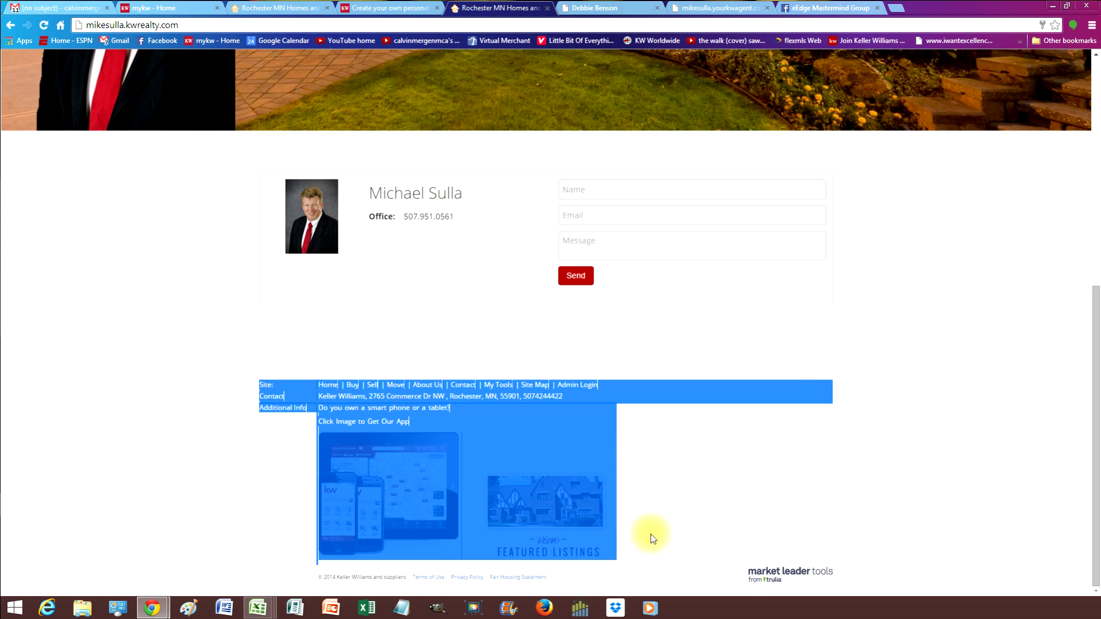
left_click(650, 8)
left_click(713, 8)
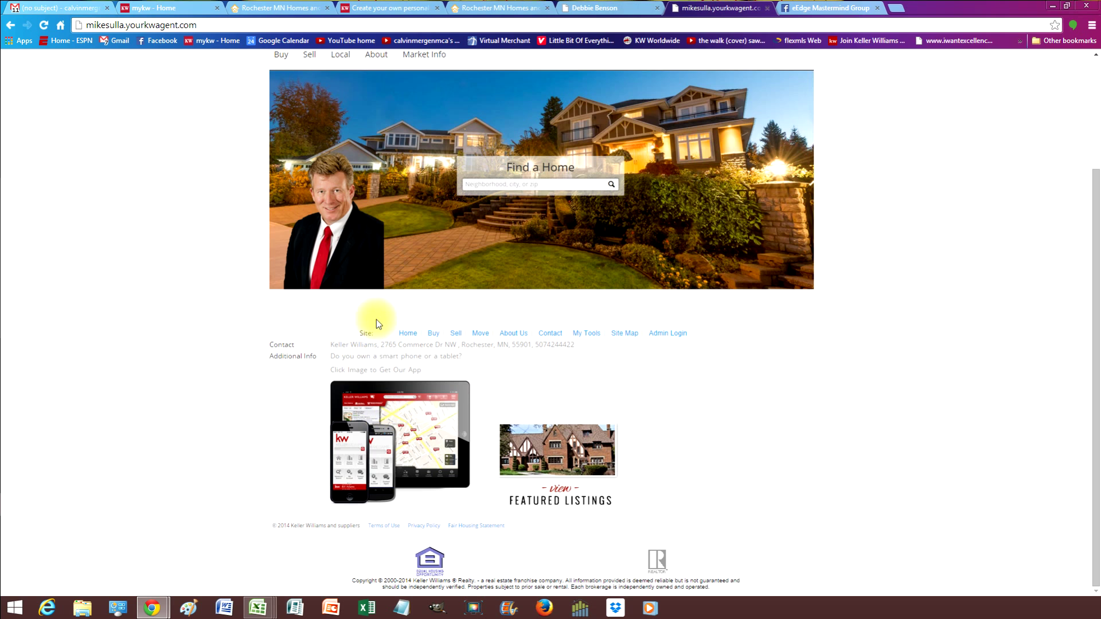
scroll(745, 414, "up", 2)
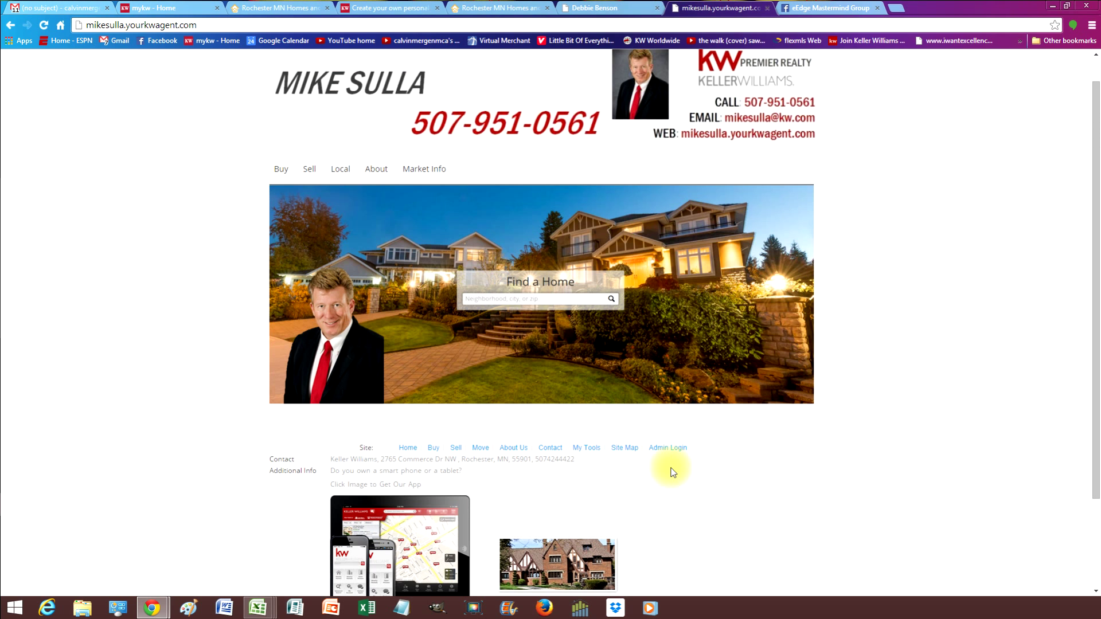
scroll(764, 446, "up", 1)
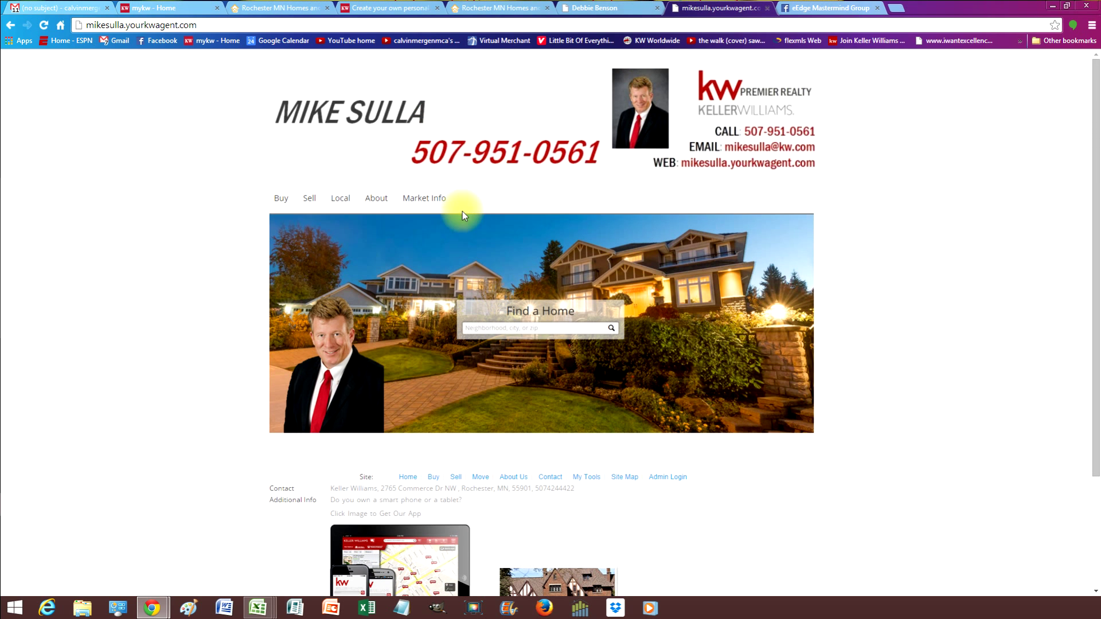